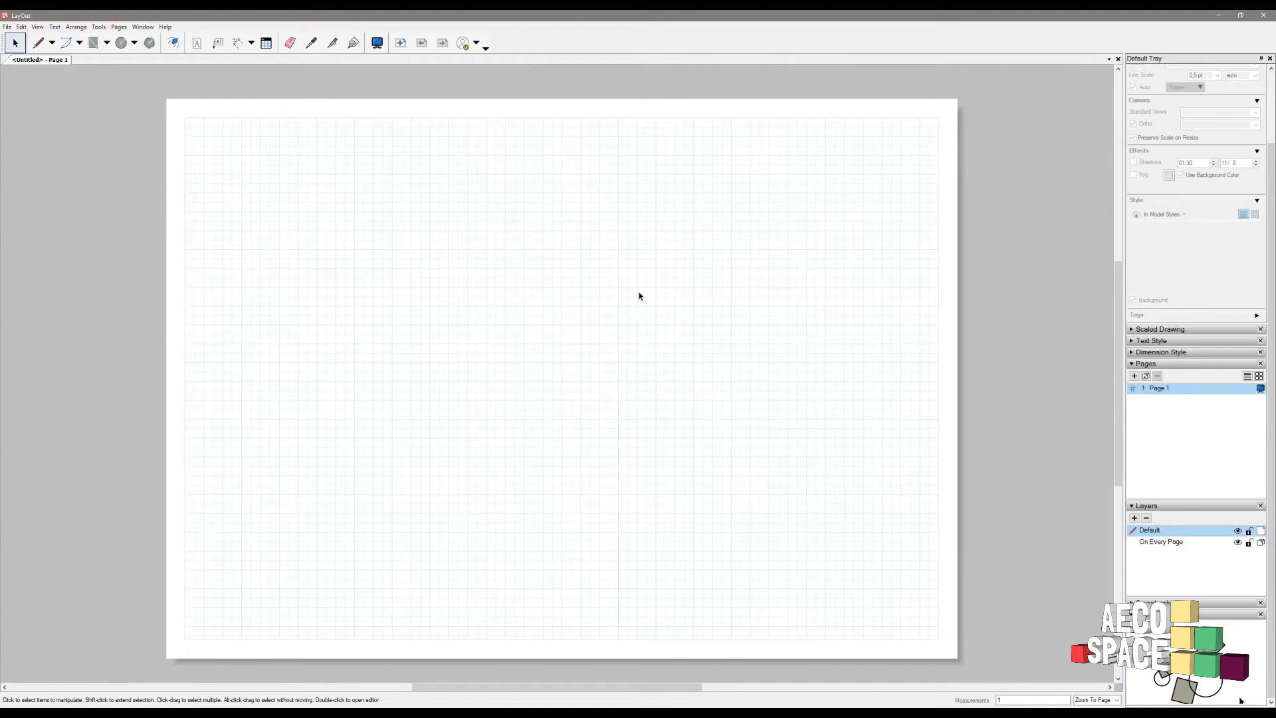
- Switch to SketchUp and review the elevation, floor plan and section scenes, returning to the front scene
key(alt+Tab)
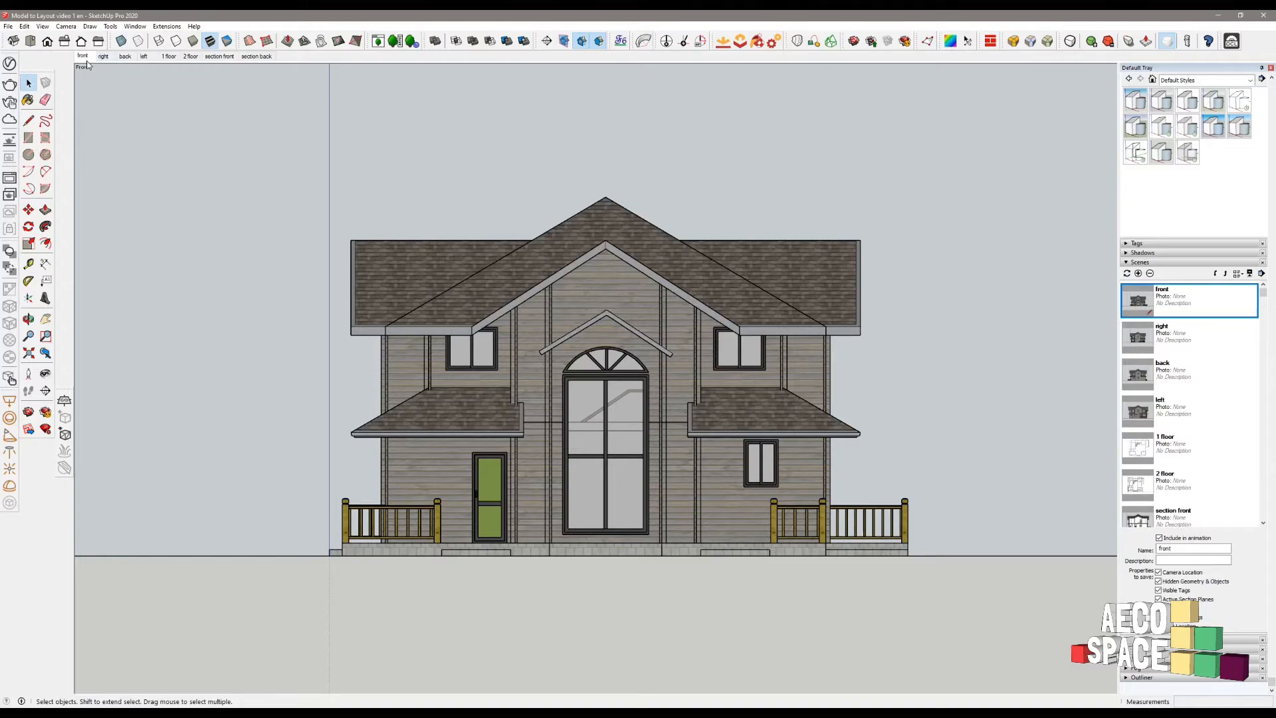
click(104, 57)
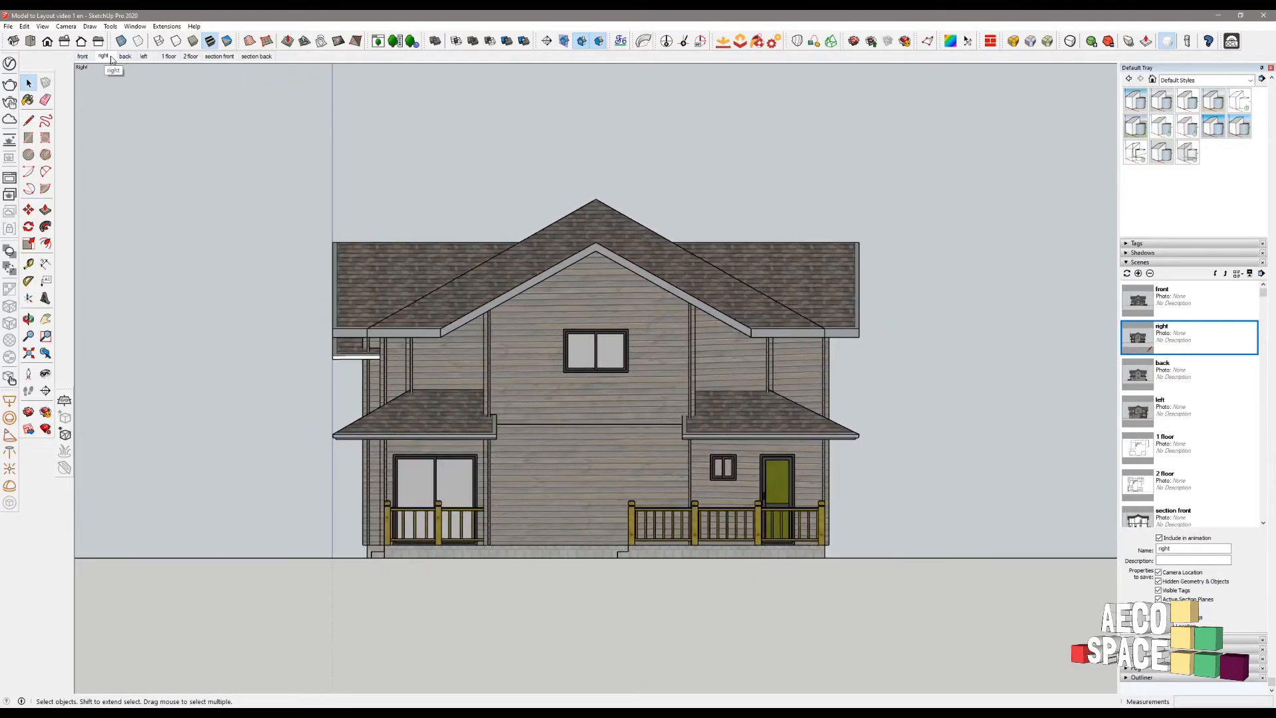
click(125, 57)
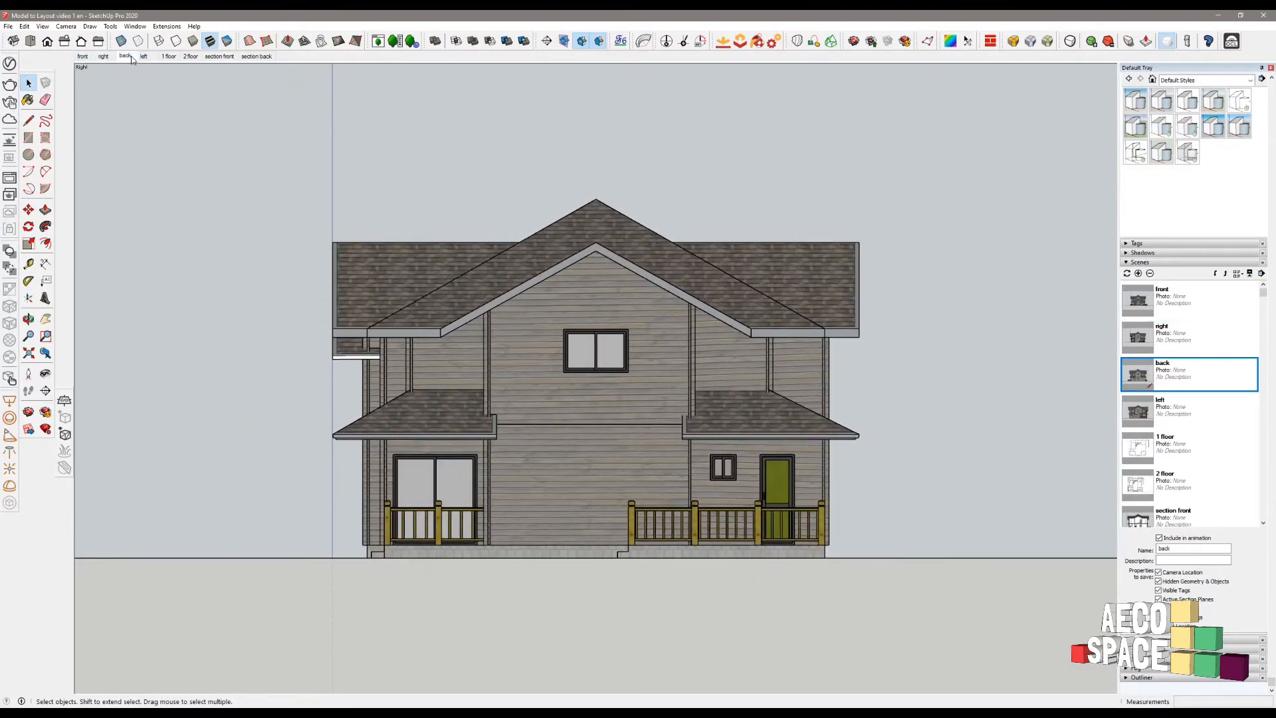
click(144, 57)
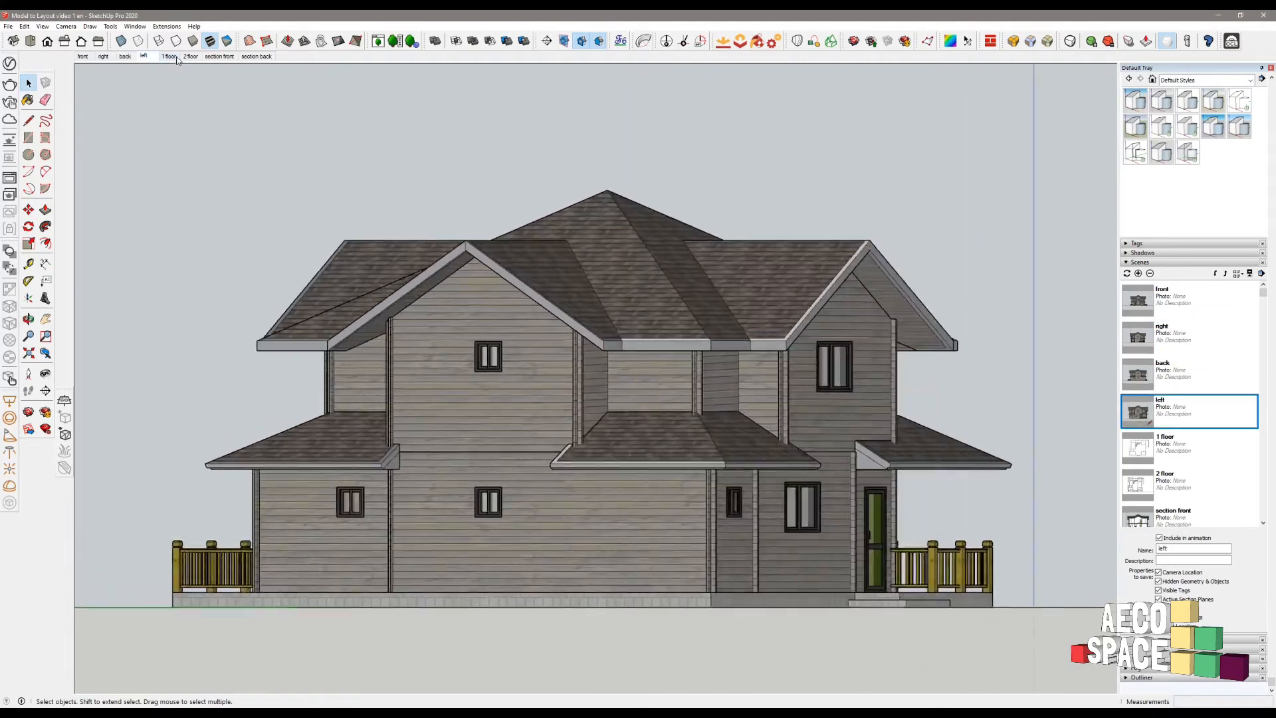
click(169, 56)
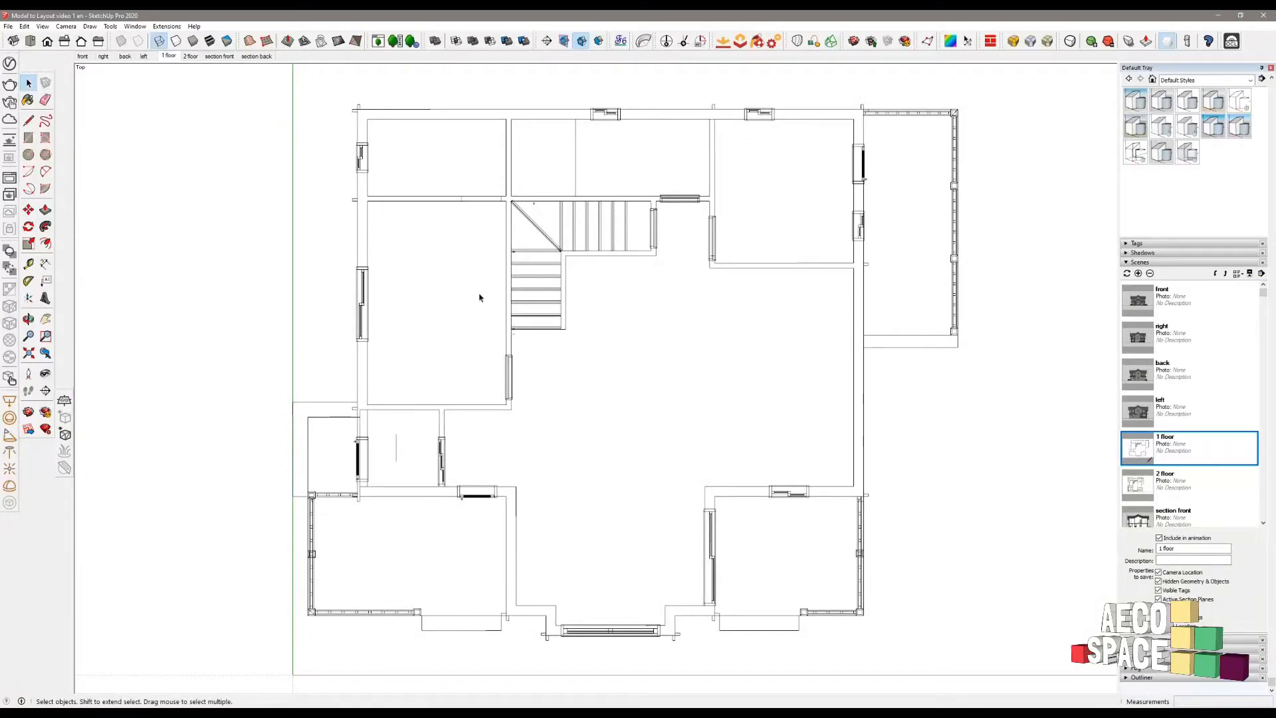
click(187, 58)
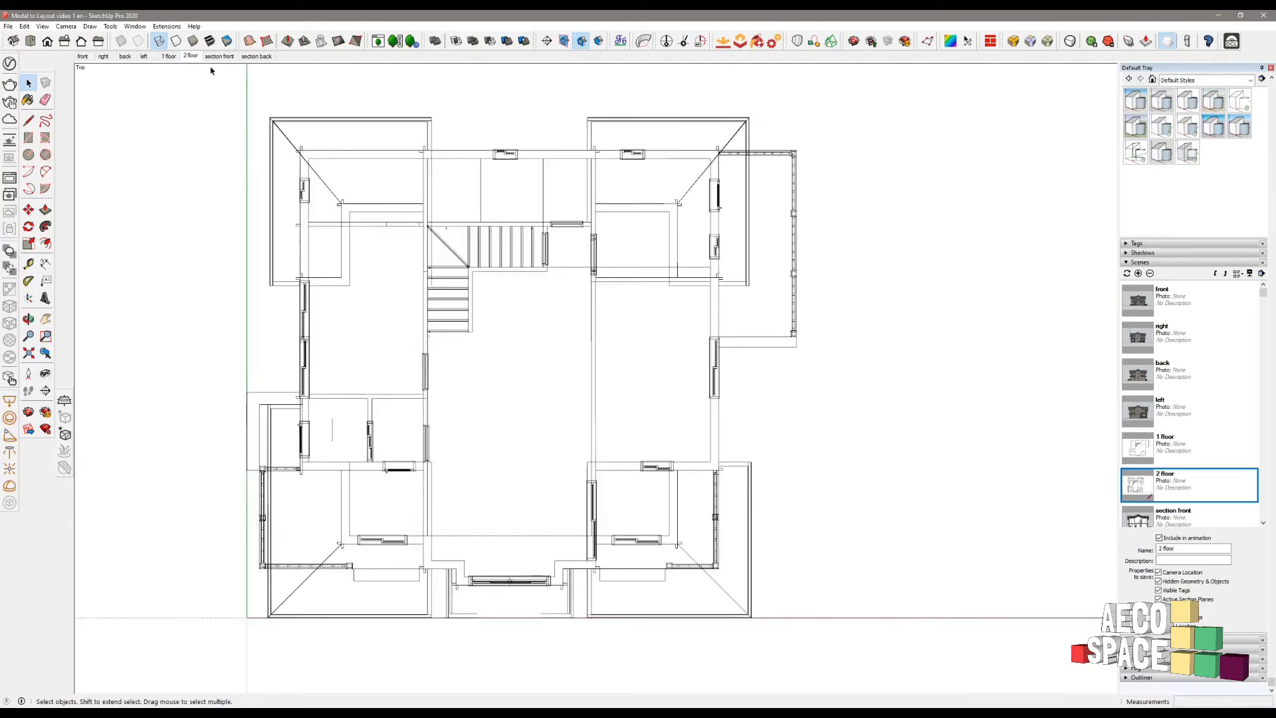
click(214, 58)
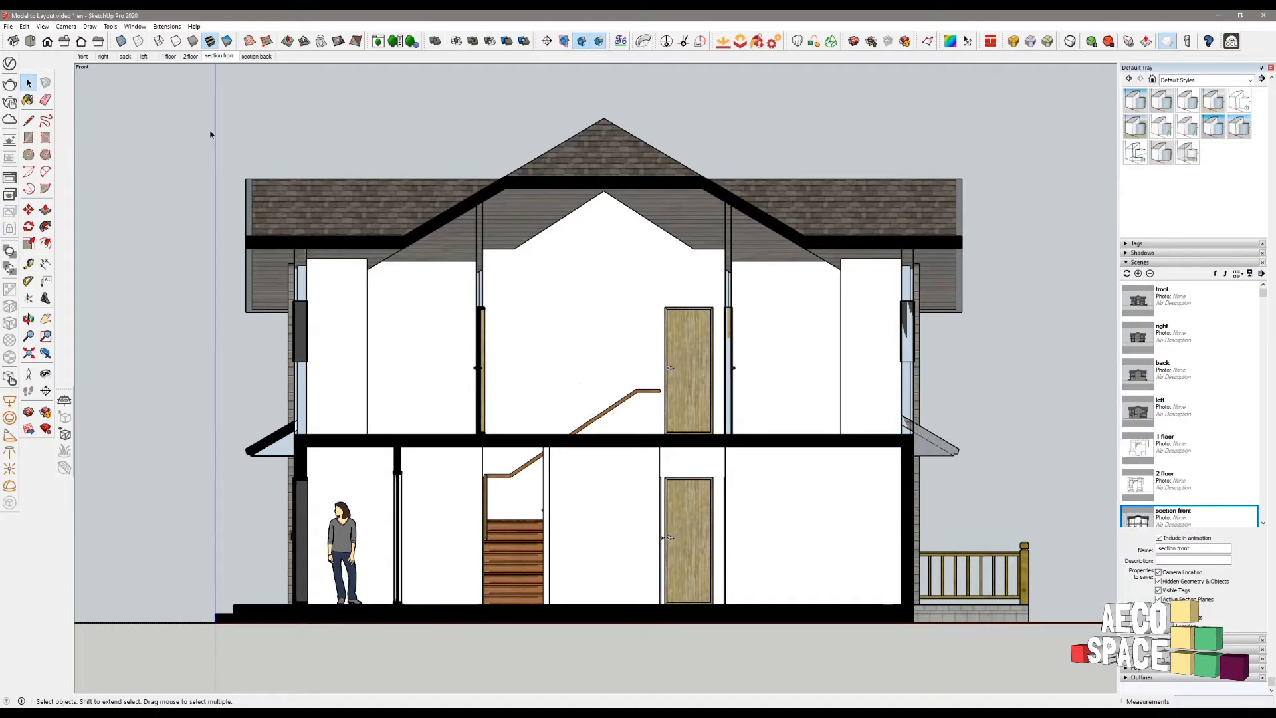
click(256, 56)
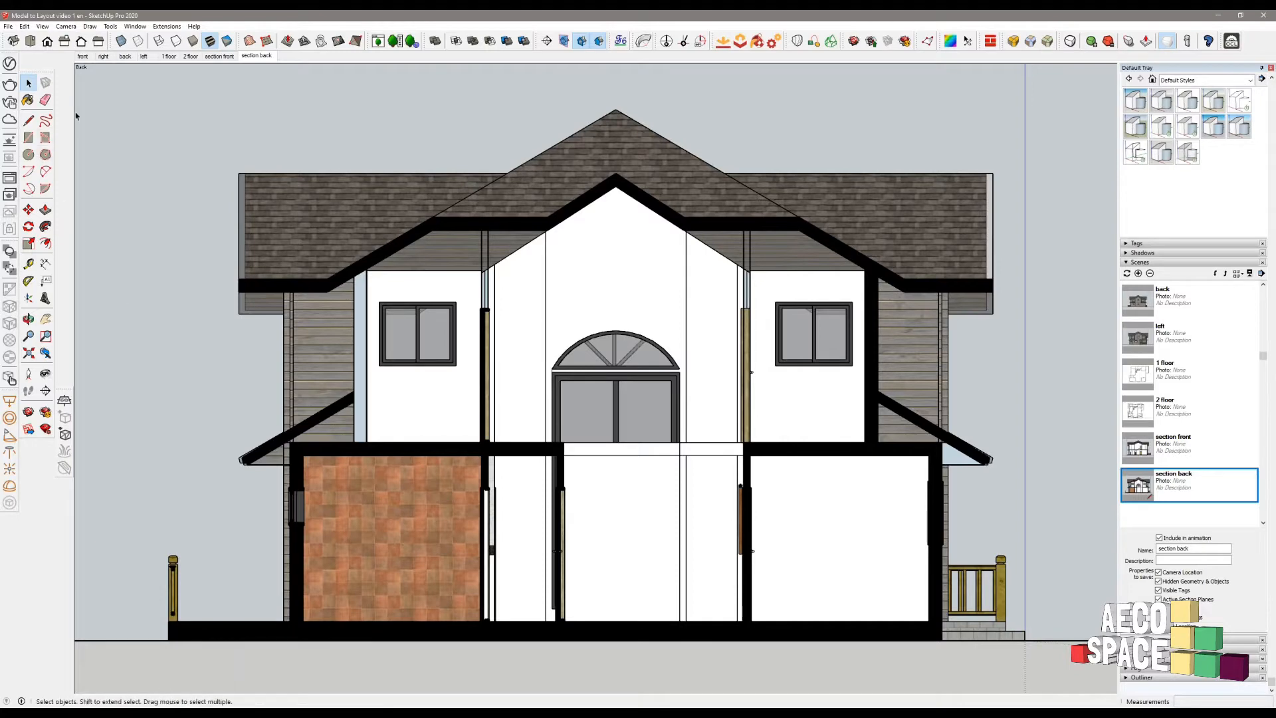
click(83, 56)
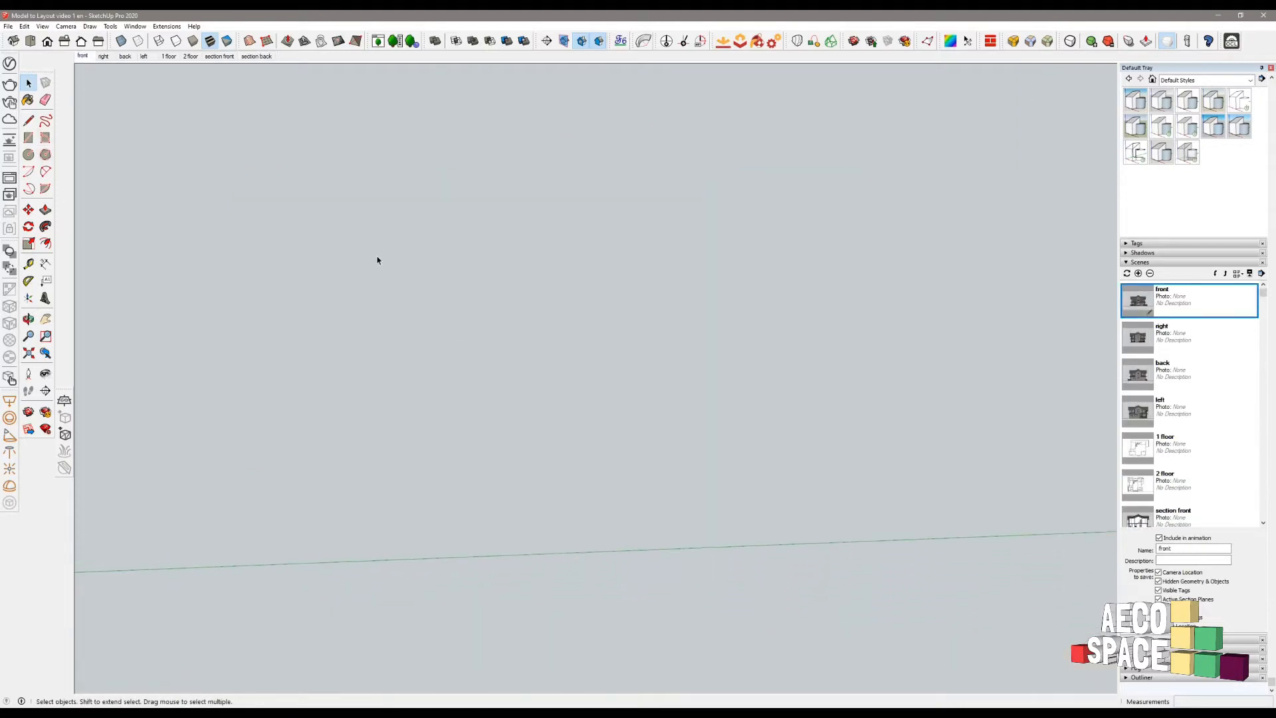
click(9, 27)
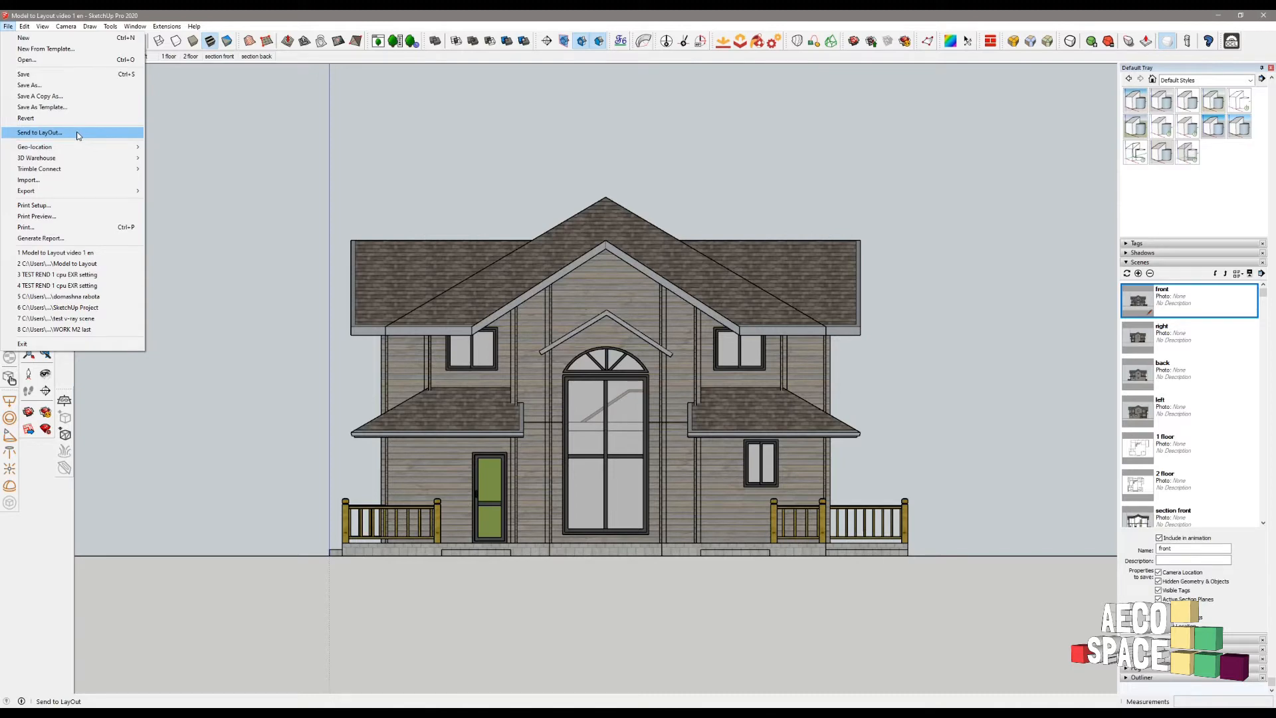
mouse_move(164, 26)
mouse_move(9, 29)
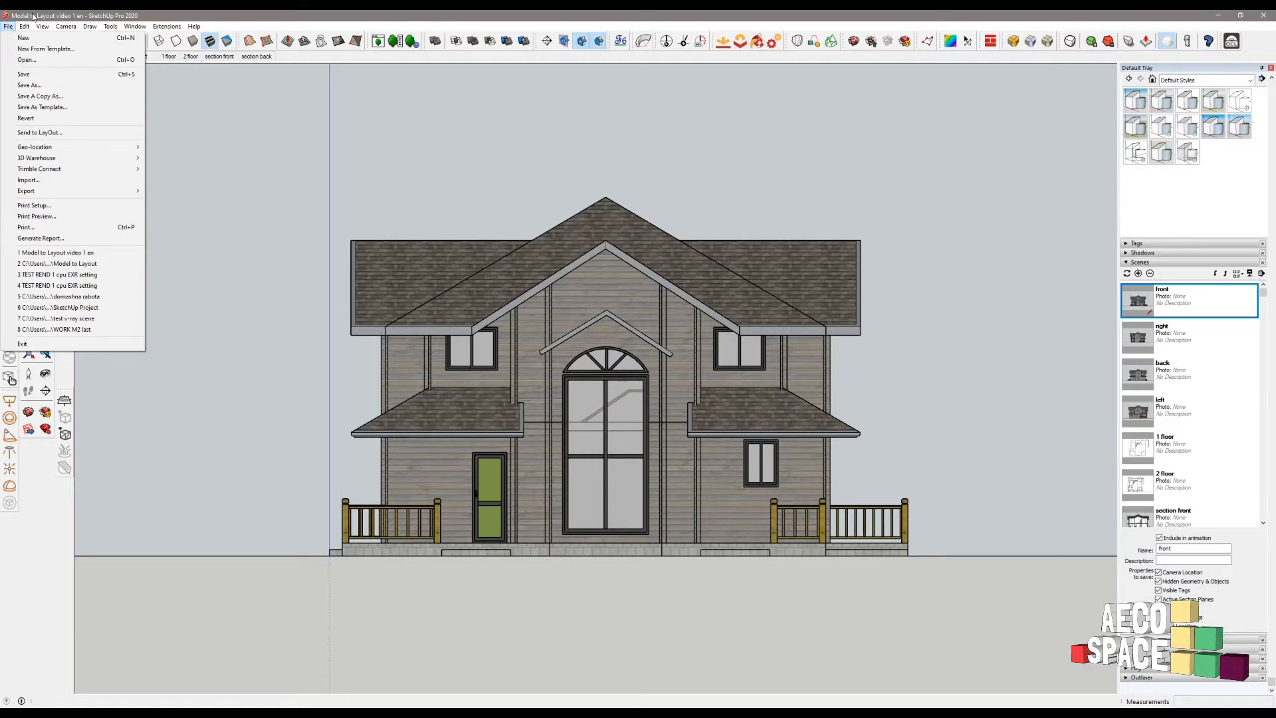
click(33, 17)
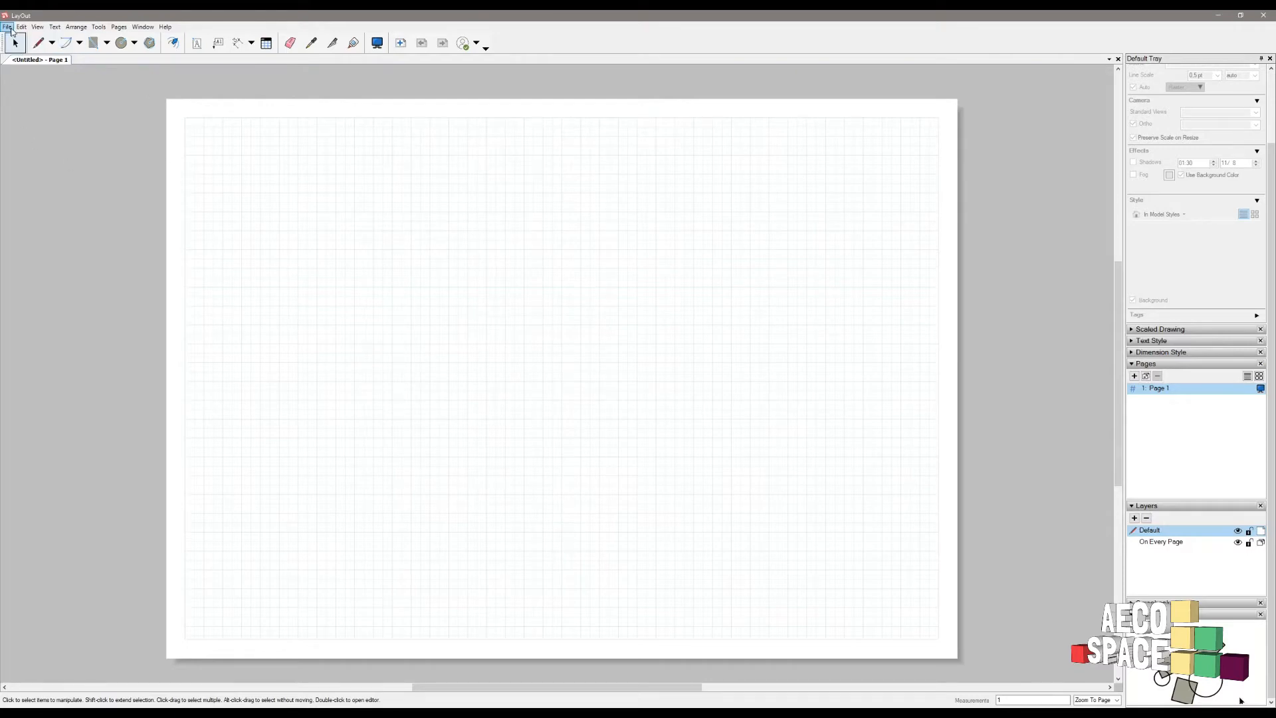
- Create a new LayOut document from the A3 Landscape graph paper template
click(7, 27)
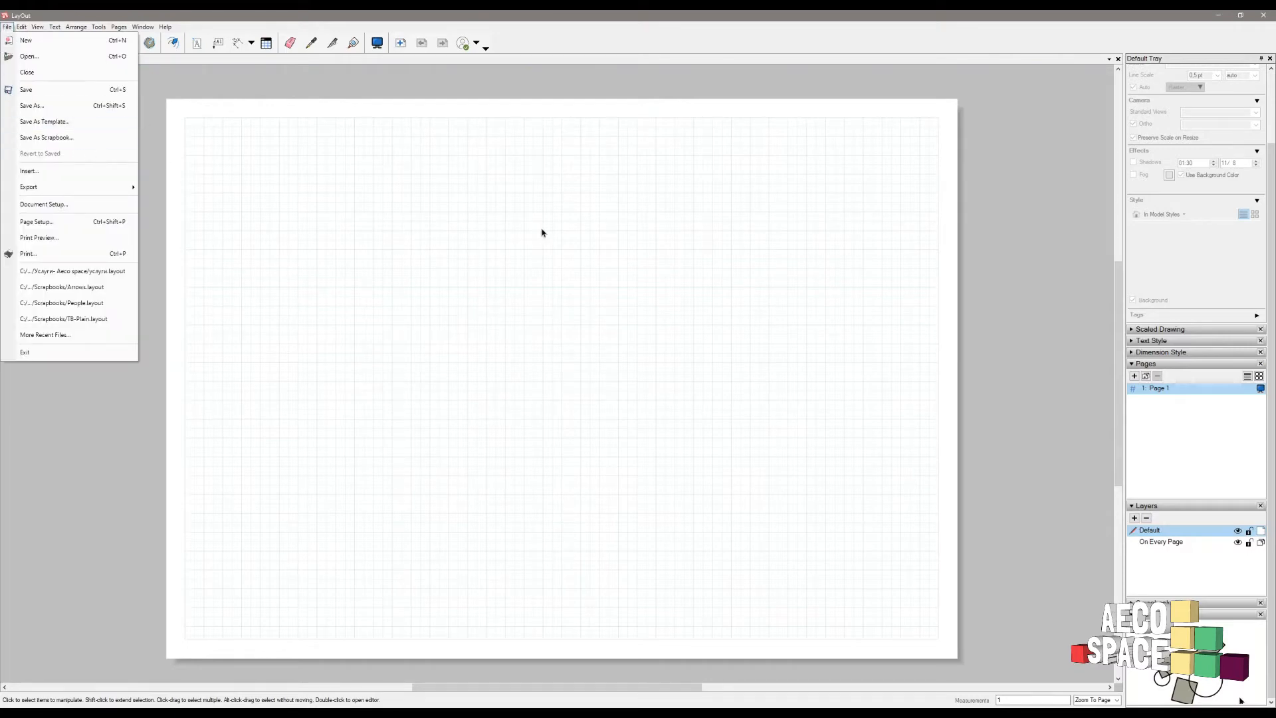
click(22, 41)
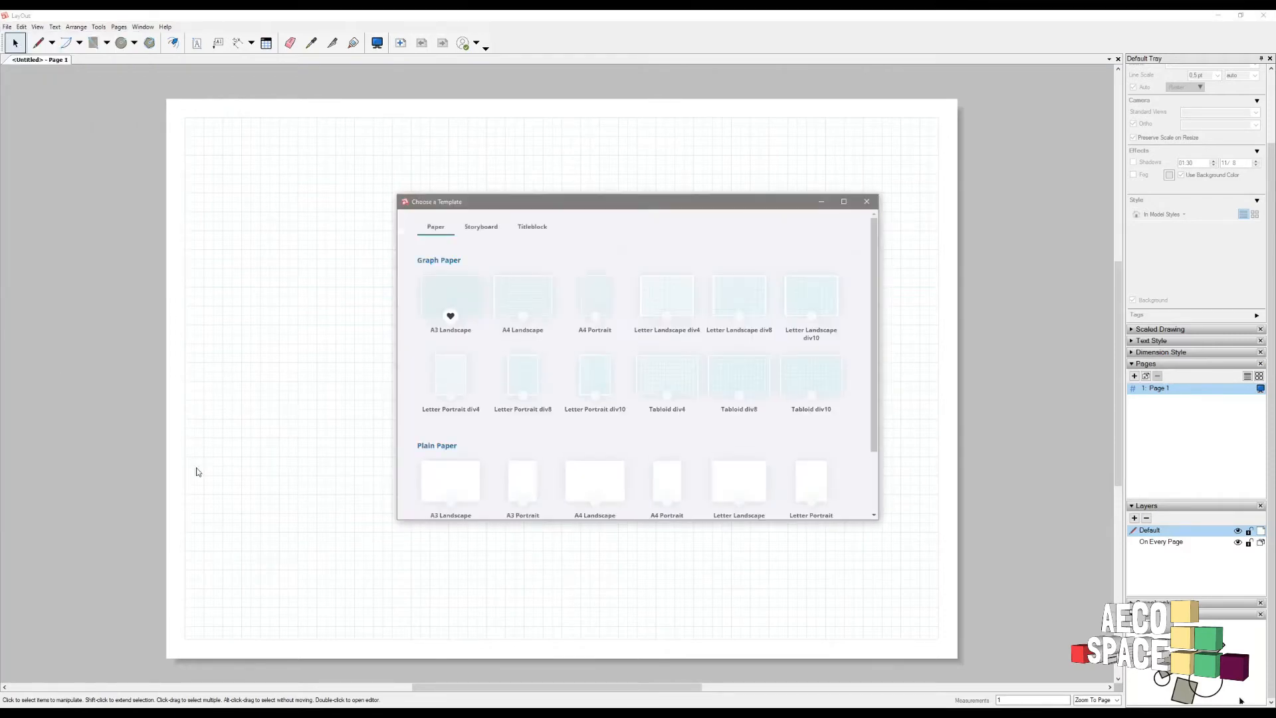
drag(490, 204, 367, 171)
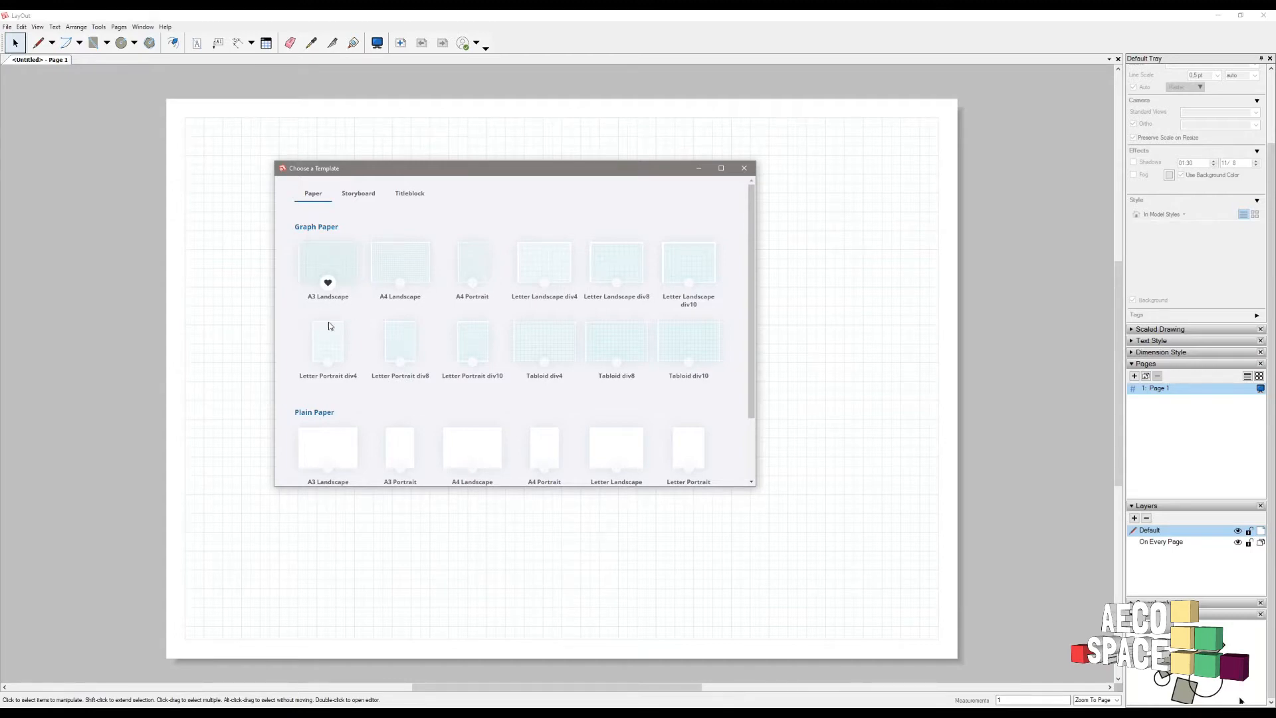
click(338, 253)
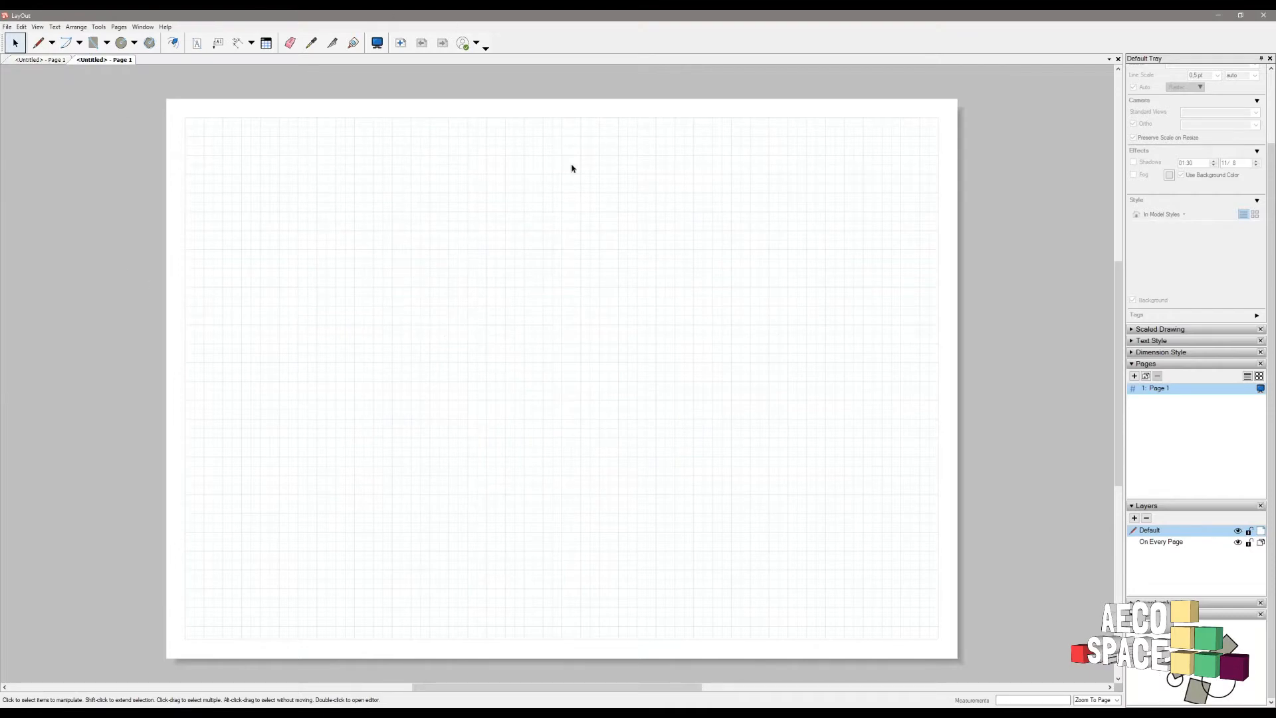
- Insert the model file "Model to Layout video 1 en" and move its viewport to the page's upper-left corner
click(4, 27)
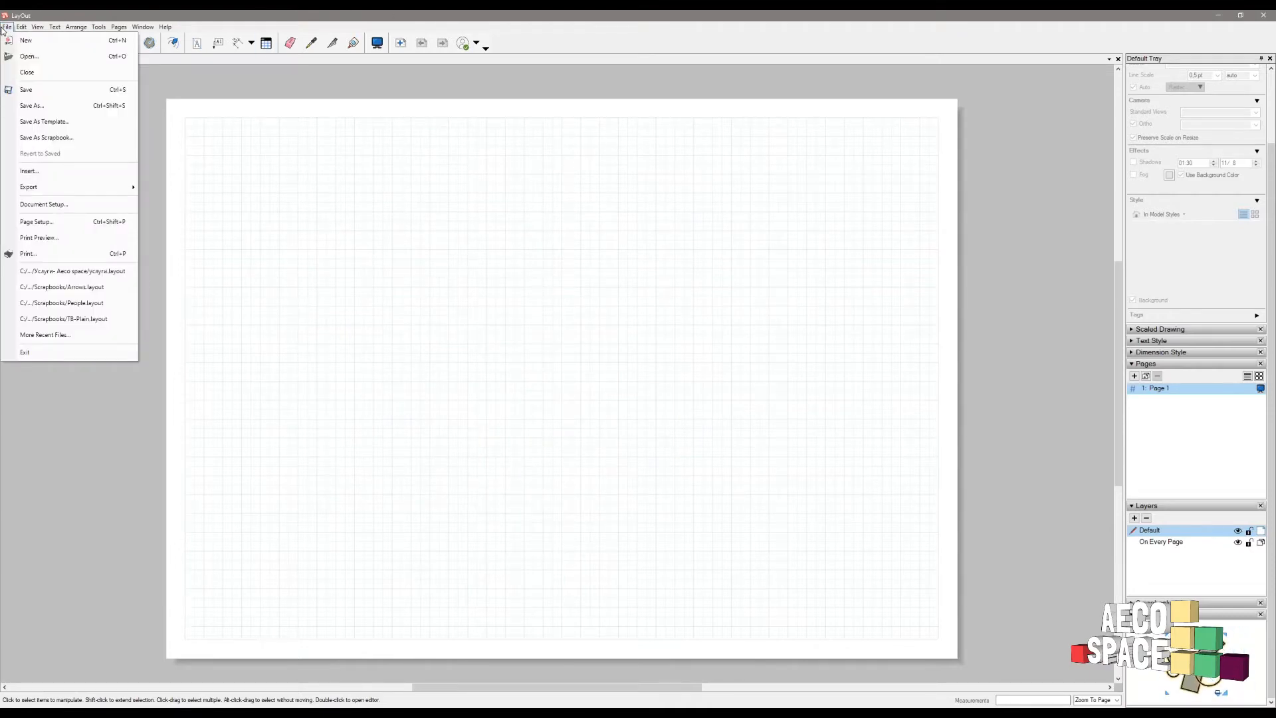
click(50, 170)
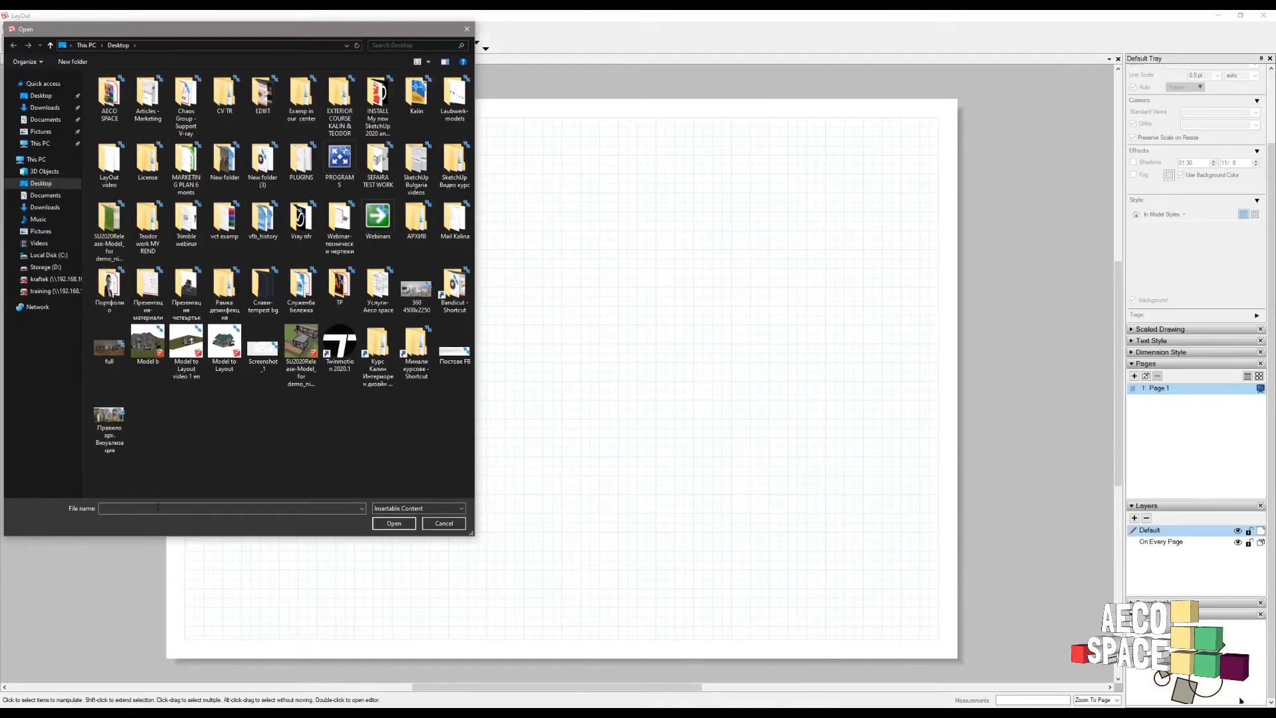
click(181, 372)
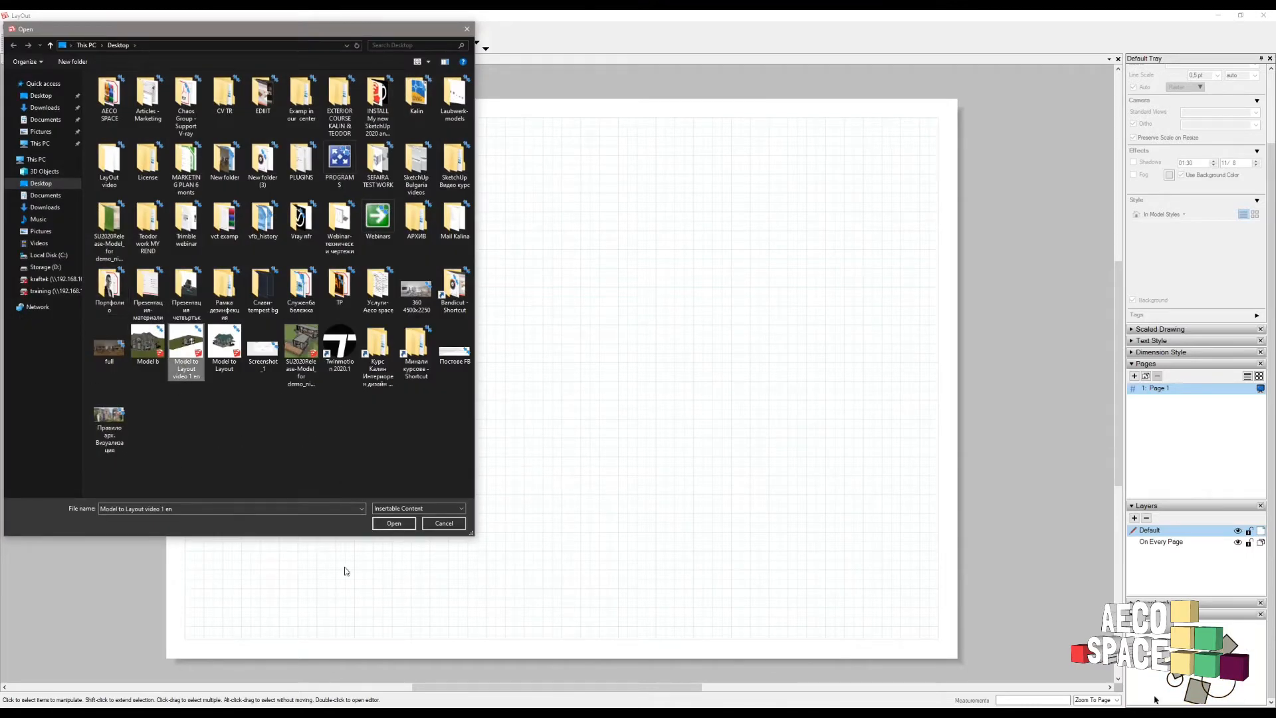
click(393, 524)
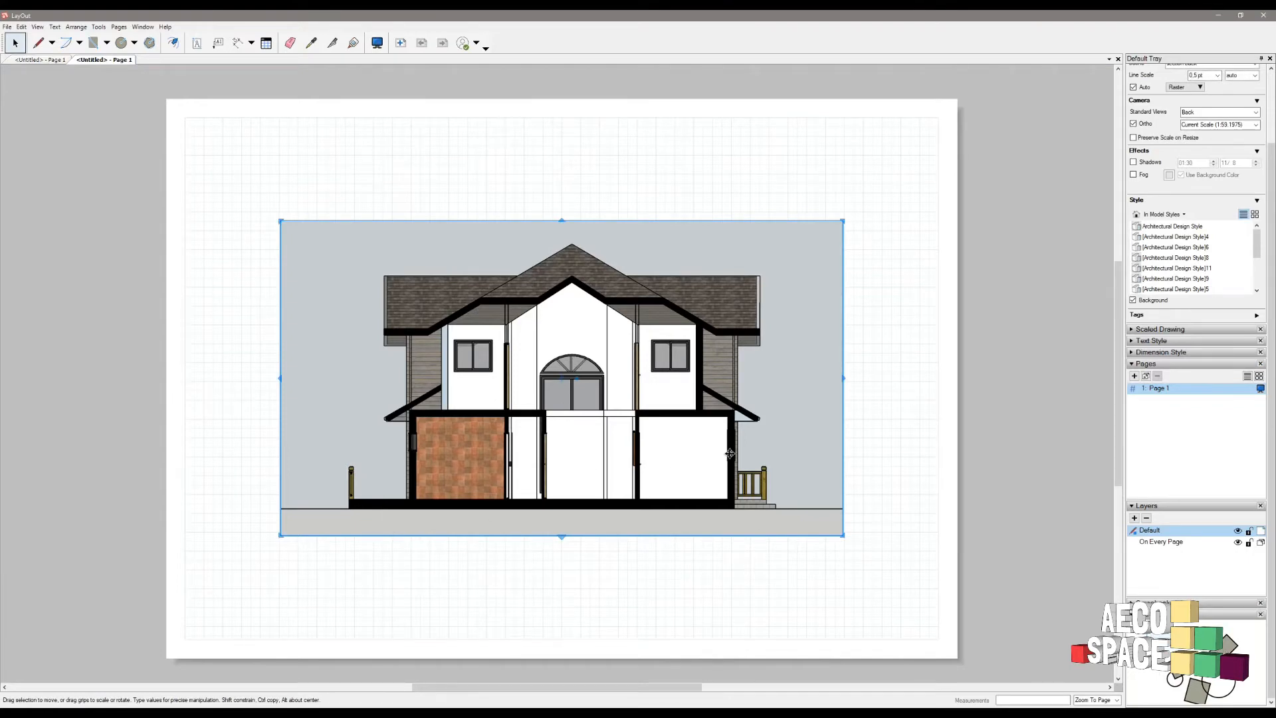
drag(758, 478, 671, 377)
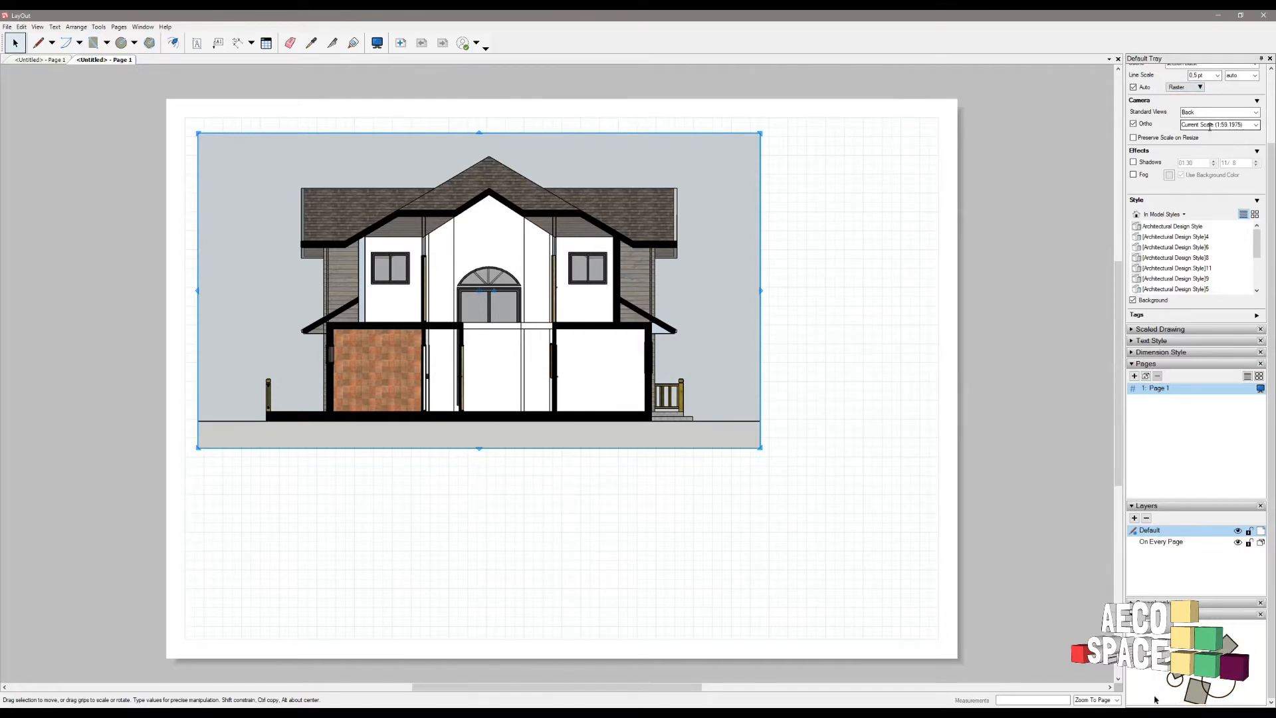
- Set the model viewport's scale to 1mm:100mm (1:100) and shrink its frame to roughly the page's upper-left quarter
click(1256, 126)
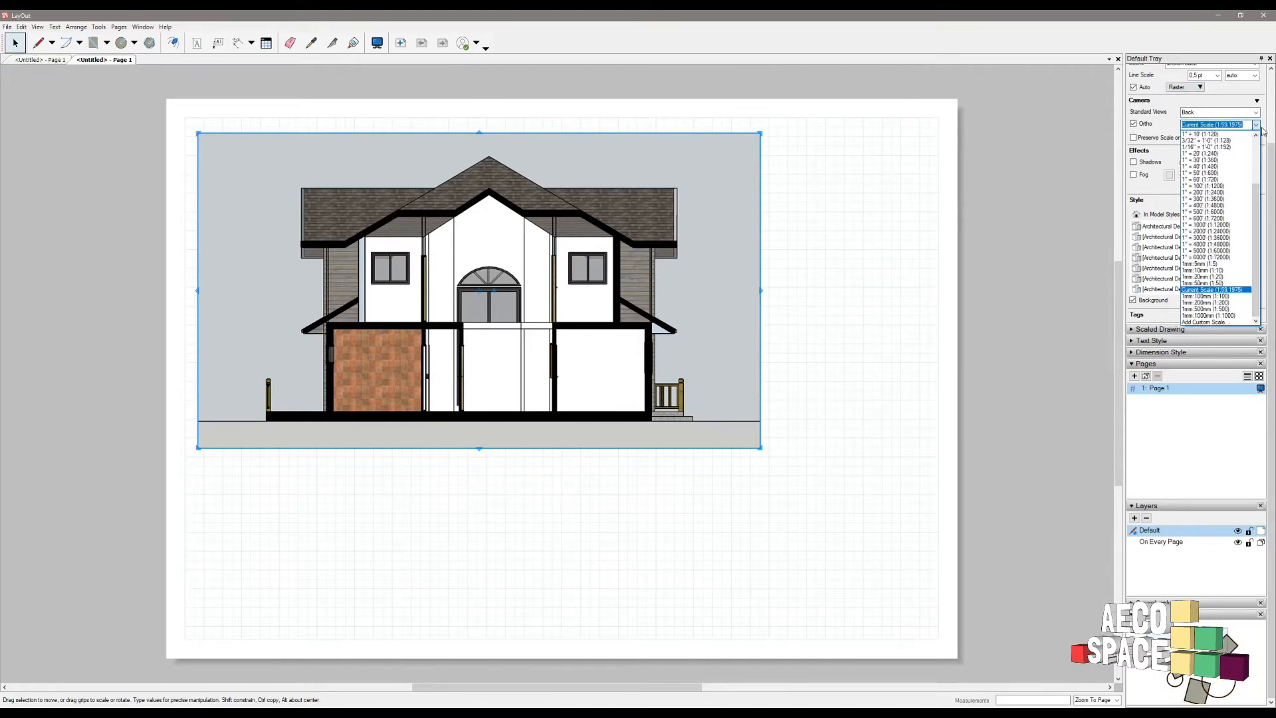
click(1195, 290)
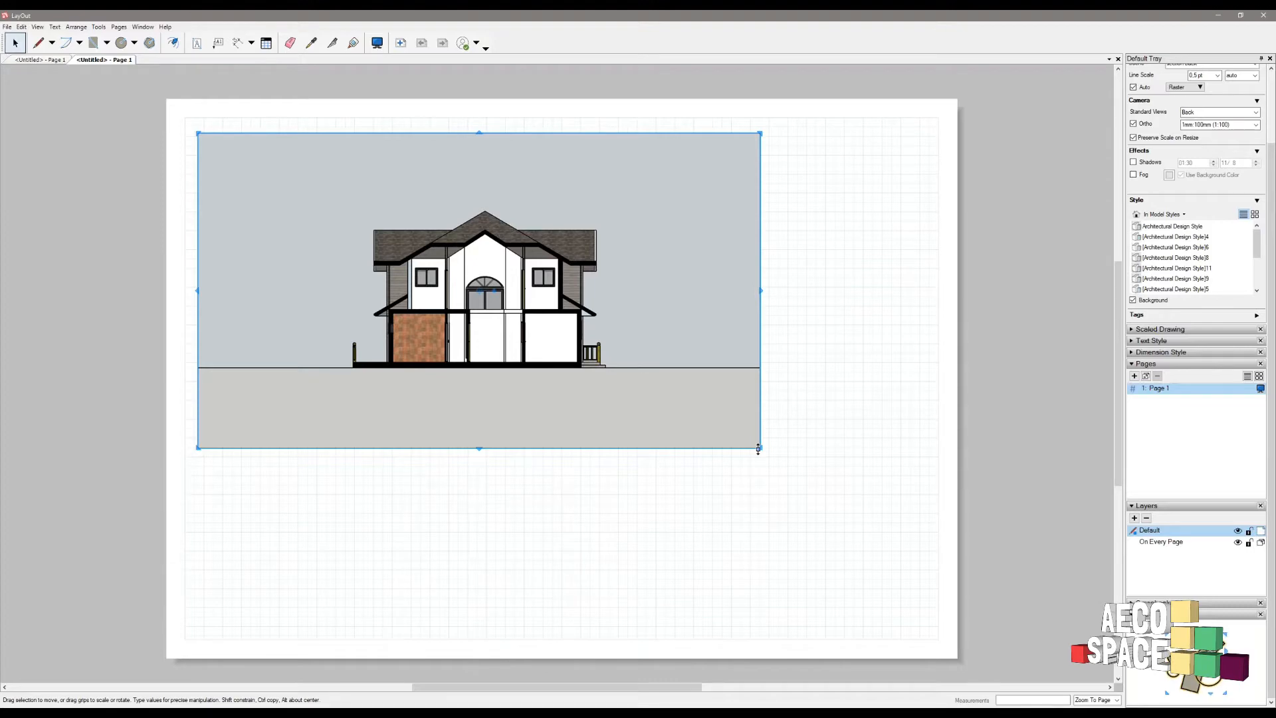
drag(759, 450, 579, 345)
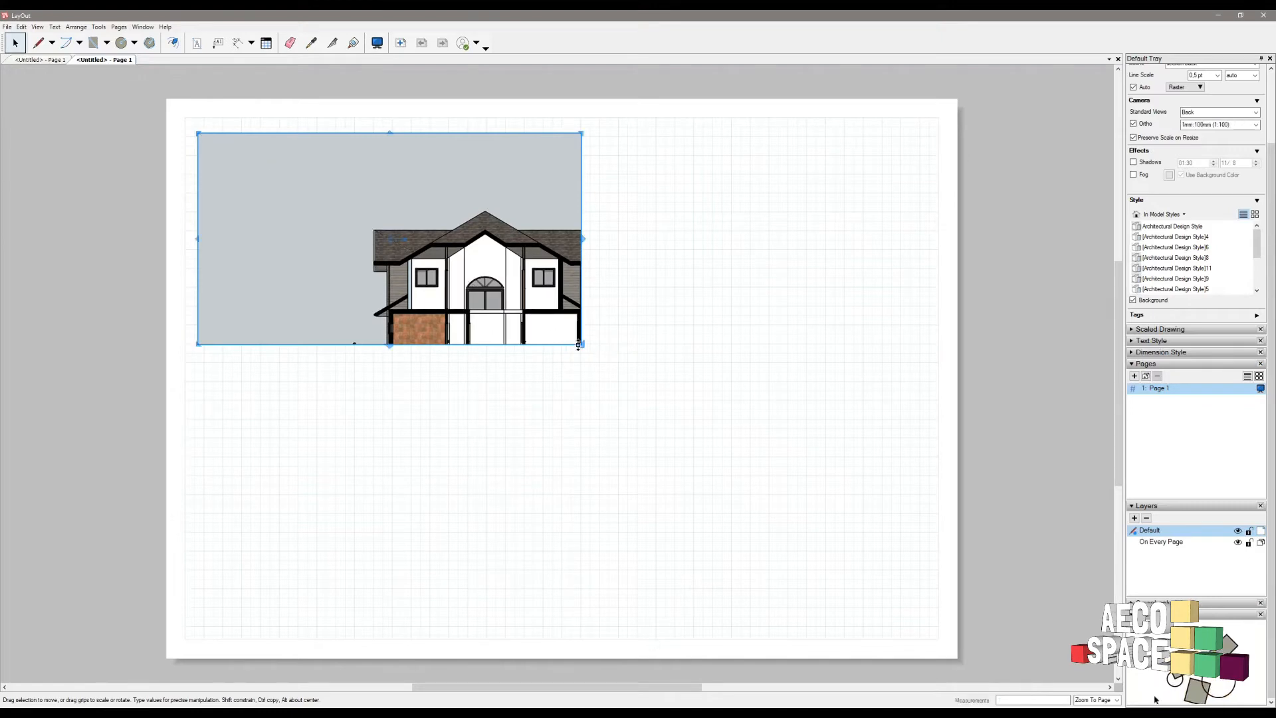
- Edit the viewport's 3D view so the whole house fits near the middle of the frame
double_click(509, 270)
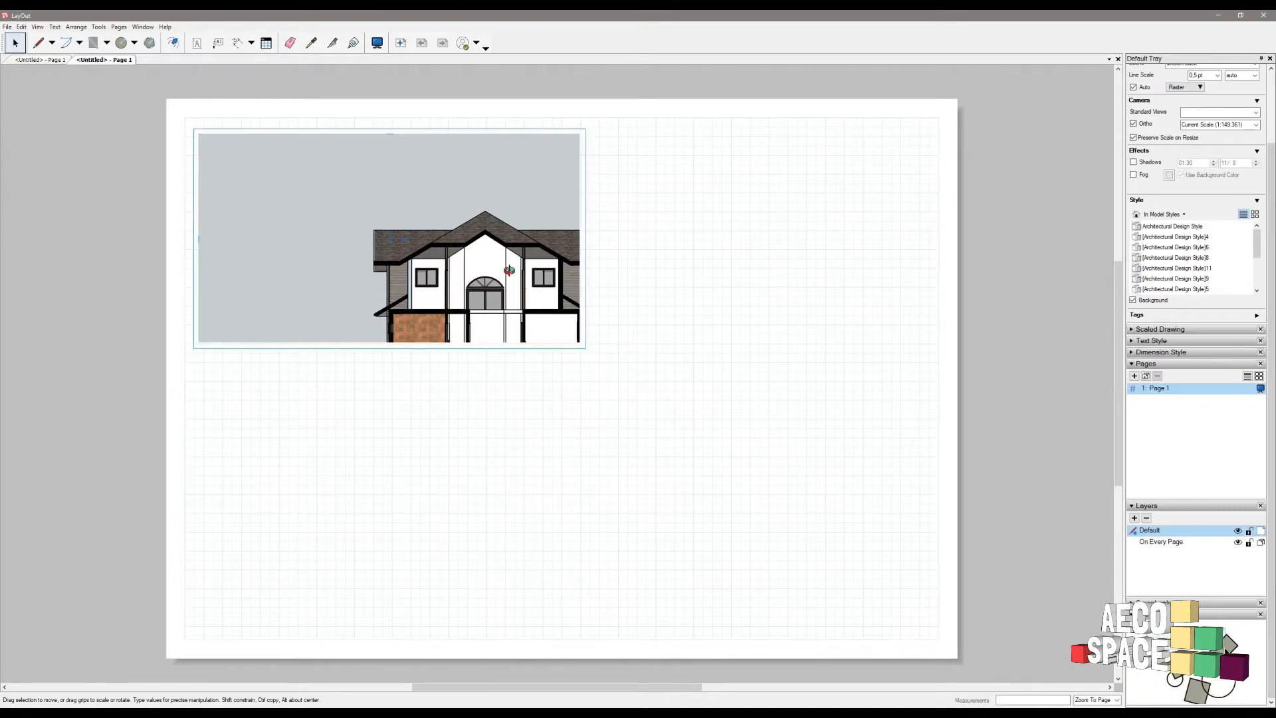
key(shift+z)
shift+drag(481, 270, 472, 264)
click(656, 240)
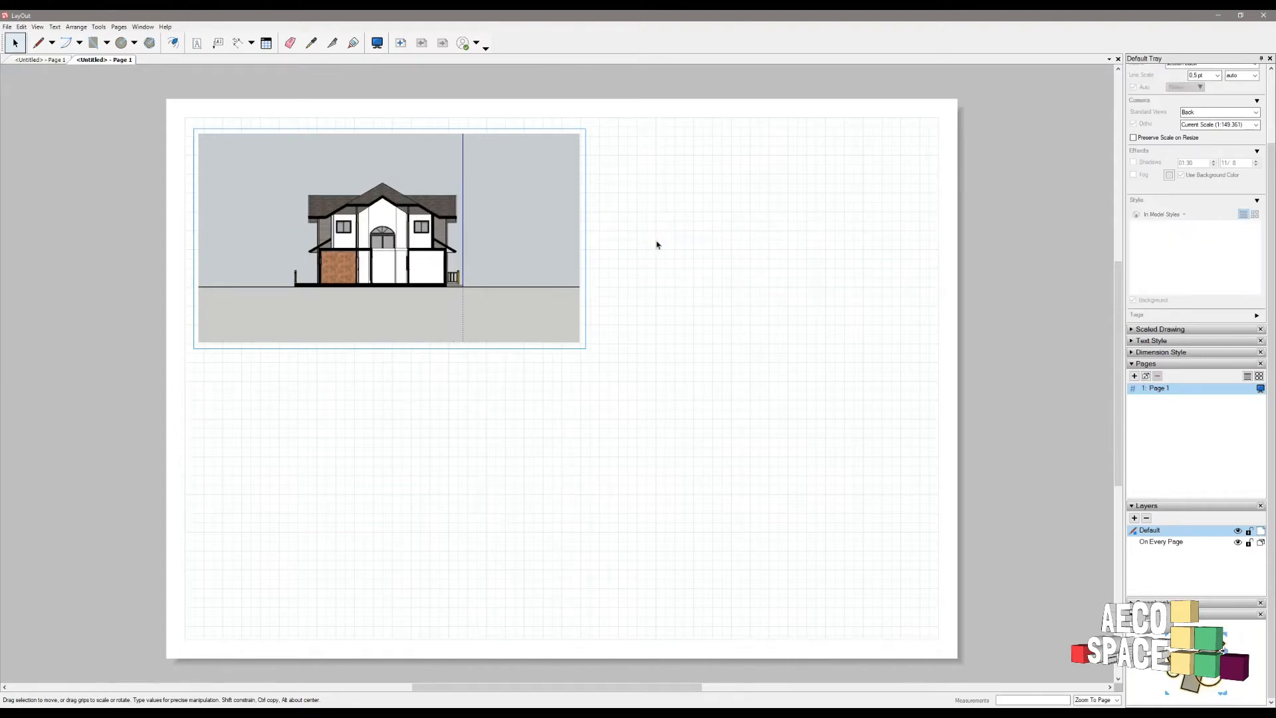
- Restore the viewport's 1mm:100mm (1:100) scale with Preserve Scale on Resize enabled and narrow its frame to about 0.95 of its width
click(362, 237)
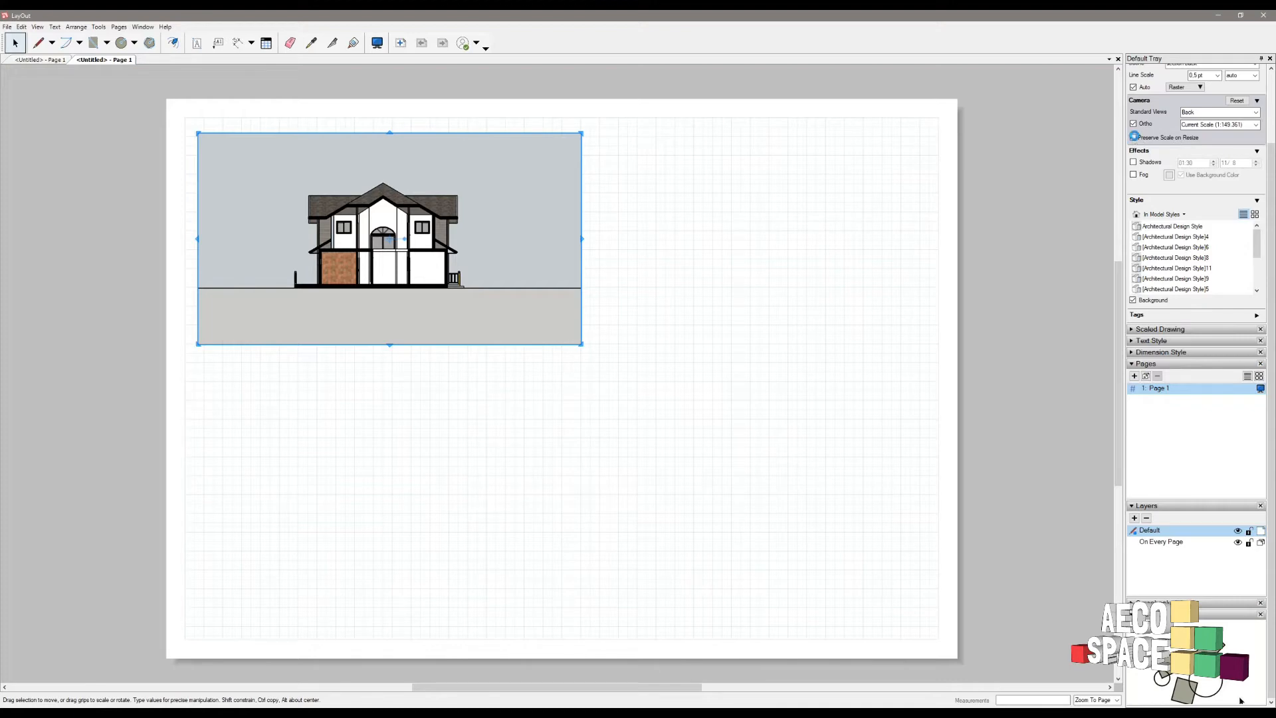
click(1137, 139)
click(1226, 125)
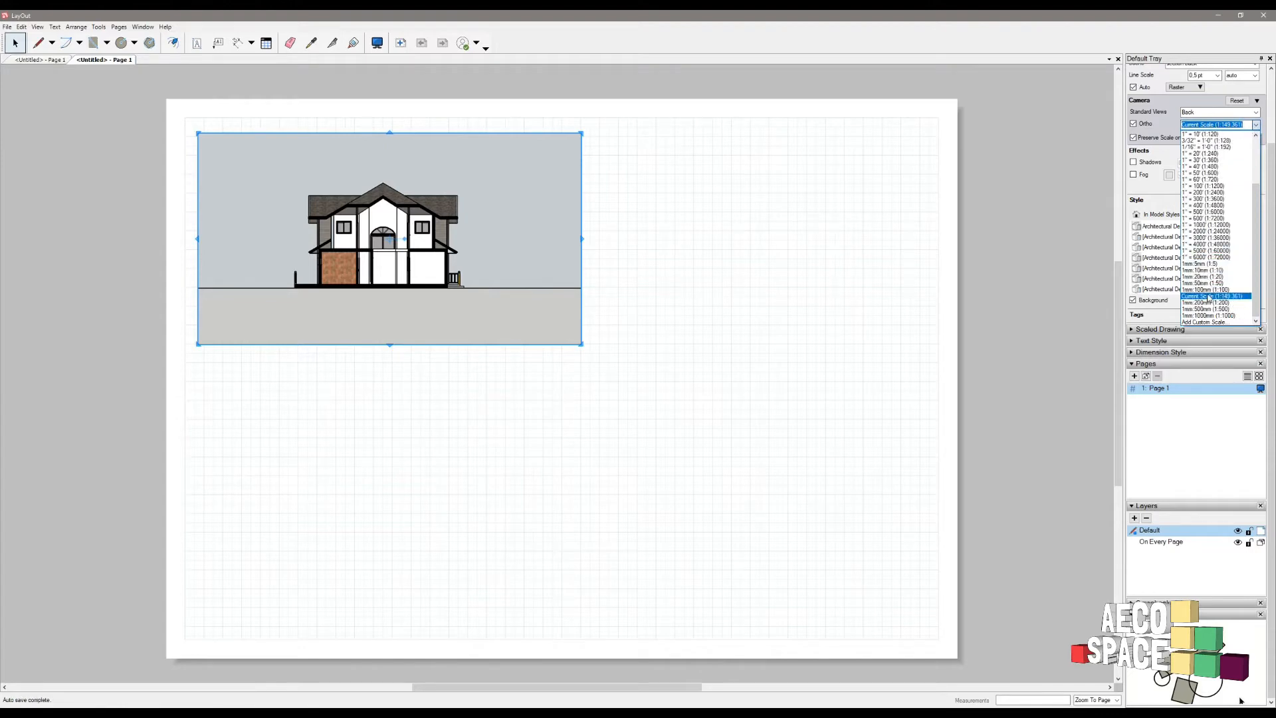
click(1209, 290)
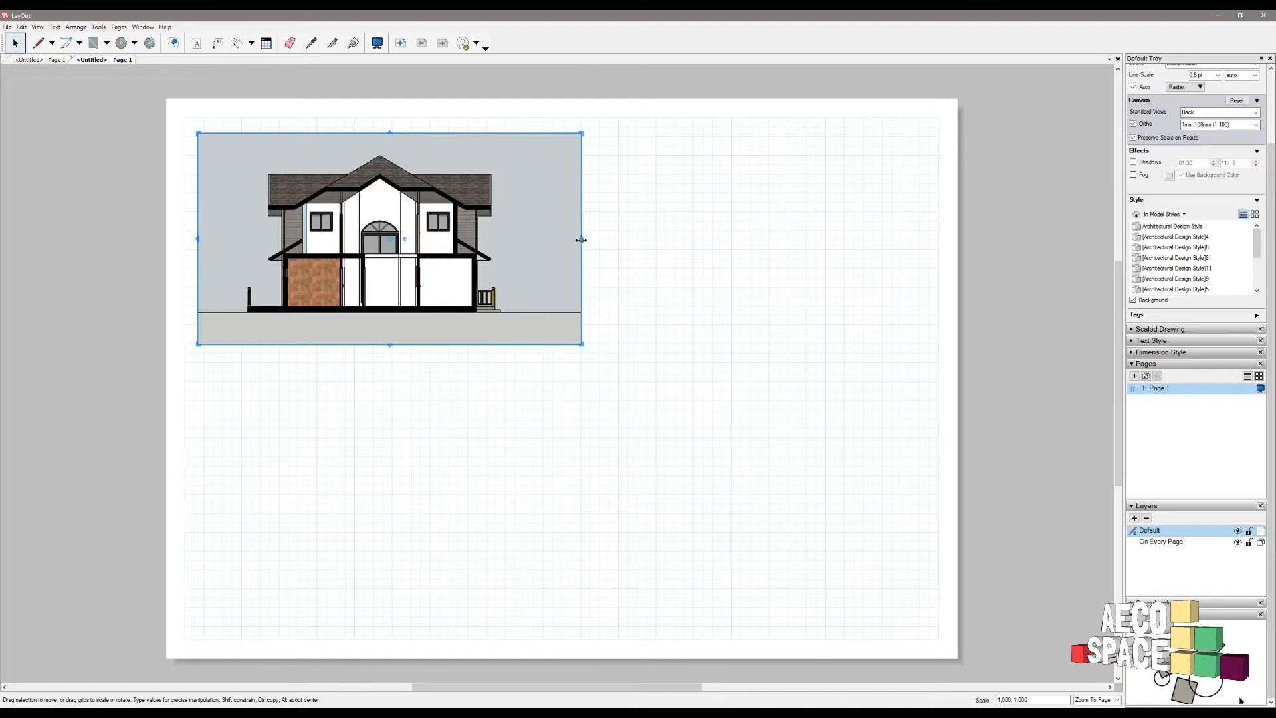
drag(583, 240, 562, 239)
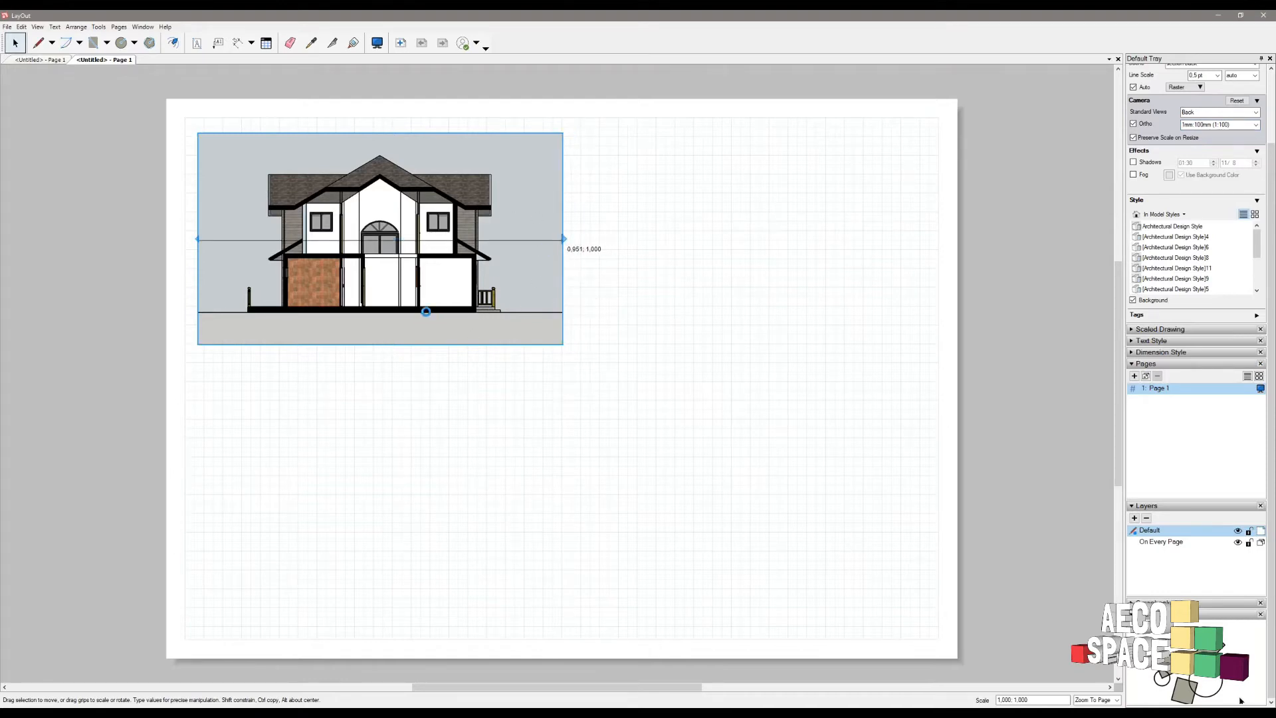
- Assign the front scene to the viewport and reset its camera overrides to match that scene
right_click(430, 313)
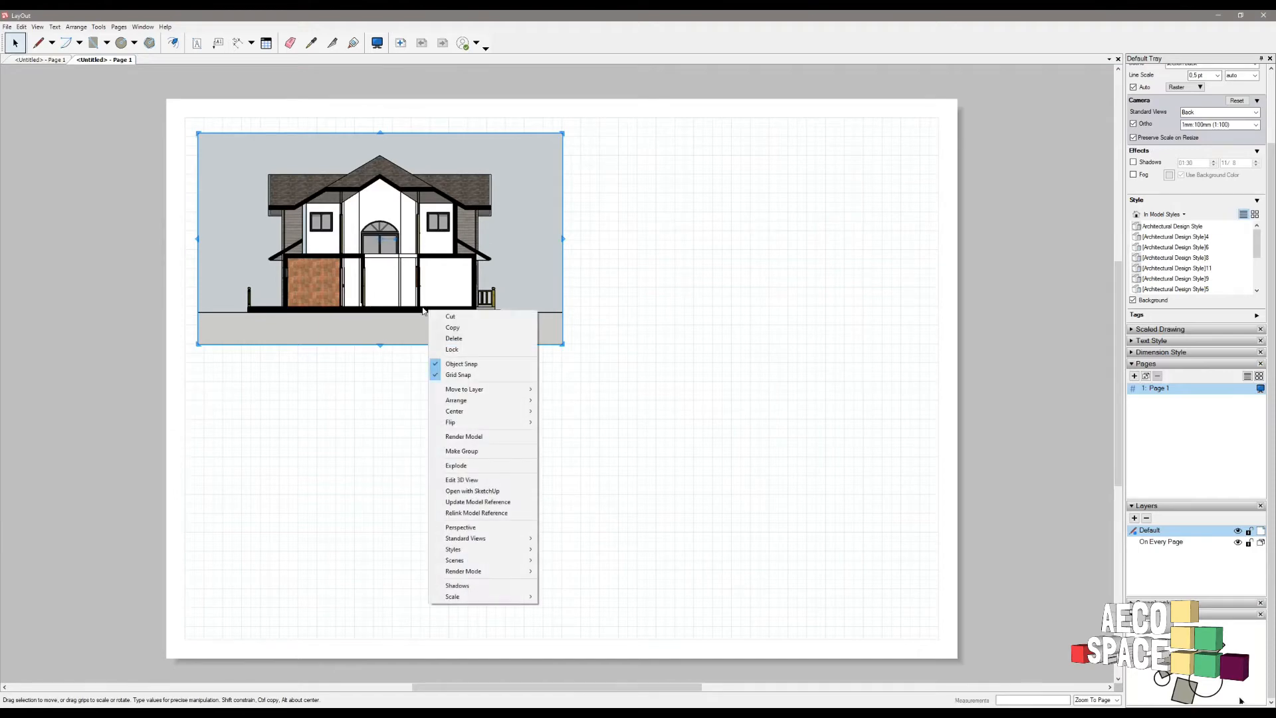
mouse_move(464, 563)
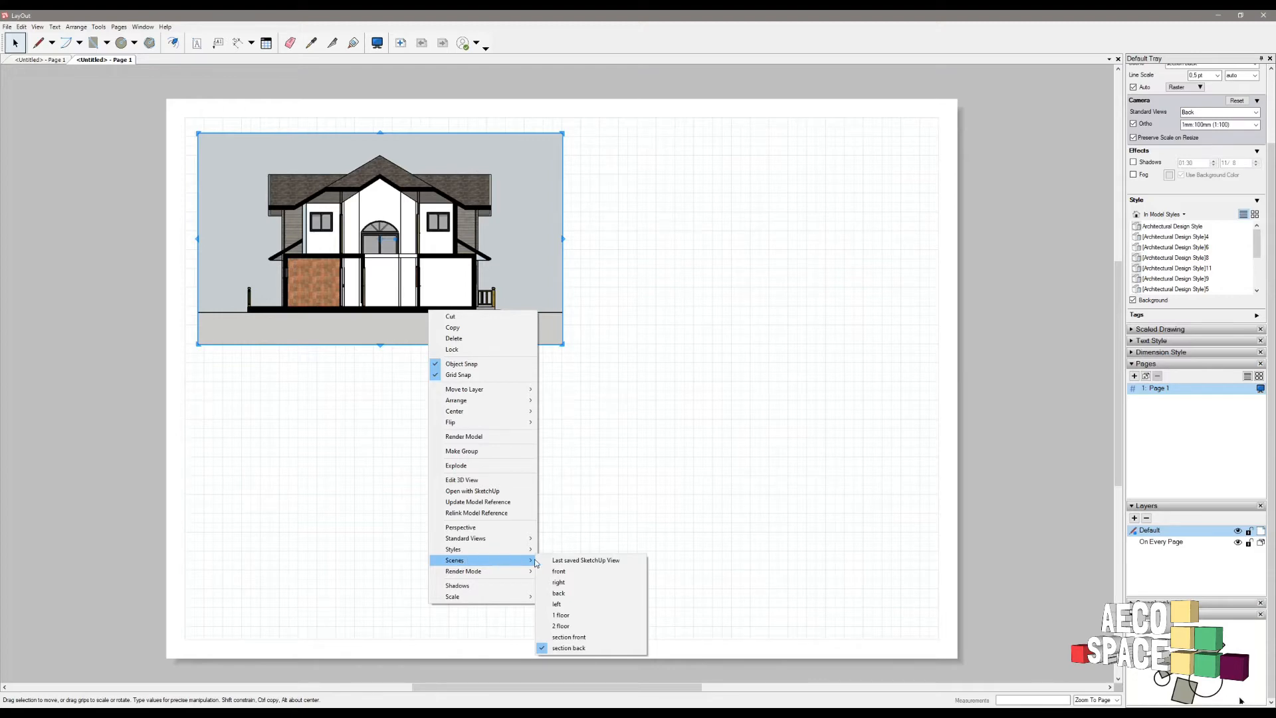
click(570, 573)
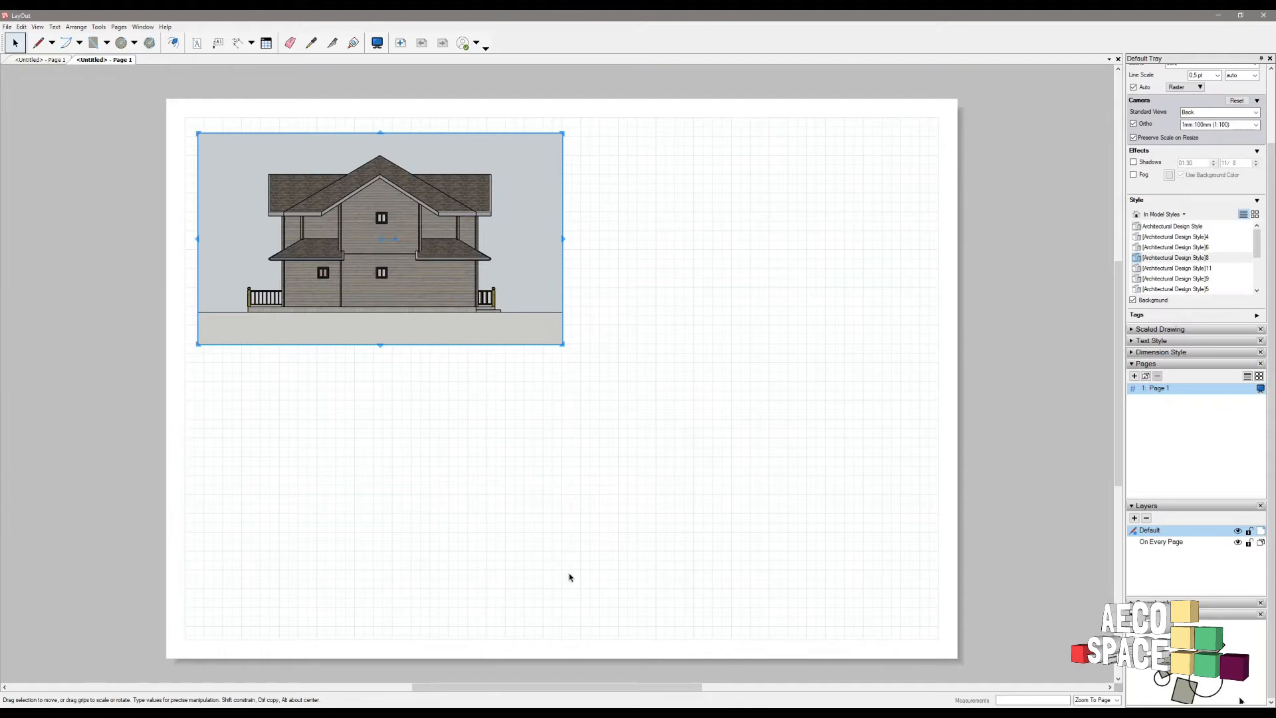
click(1237, 100)
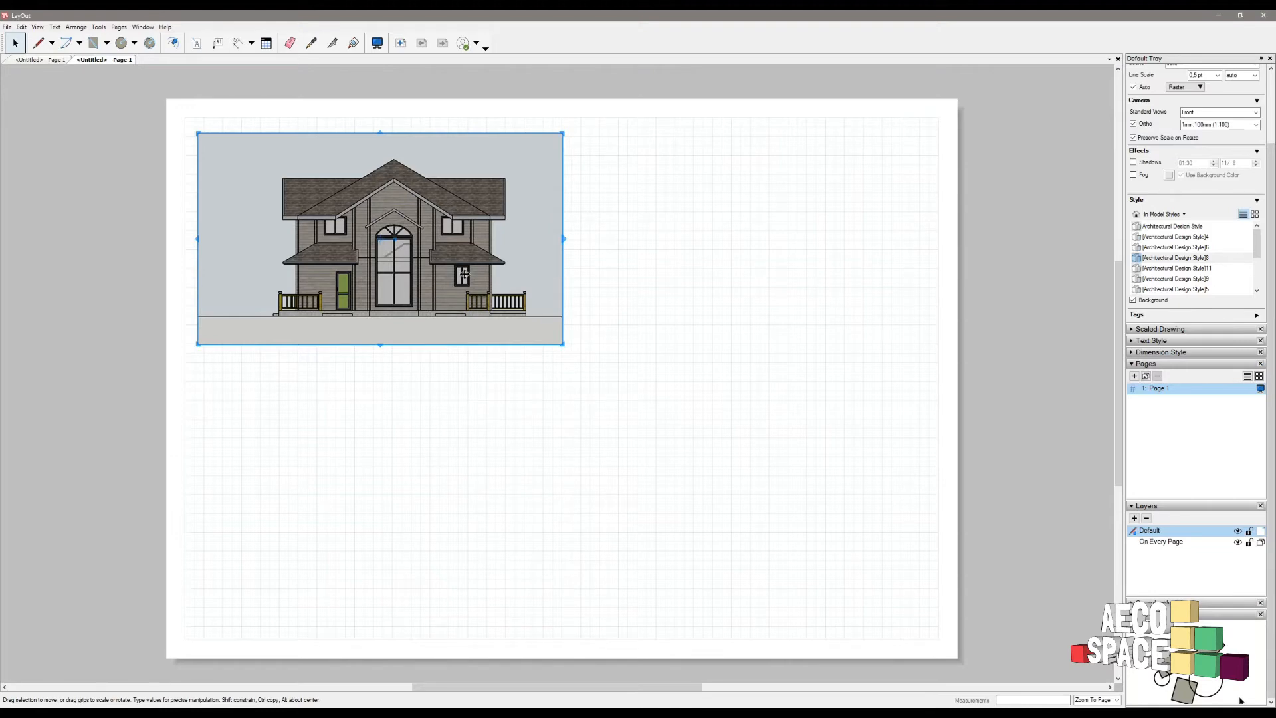
- Copy the front elevation viewport horizontally to the empty upper-right area of the page
ctrl+drag(464, 273, 839, 273)
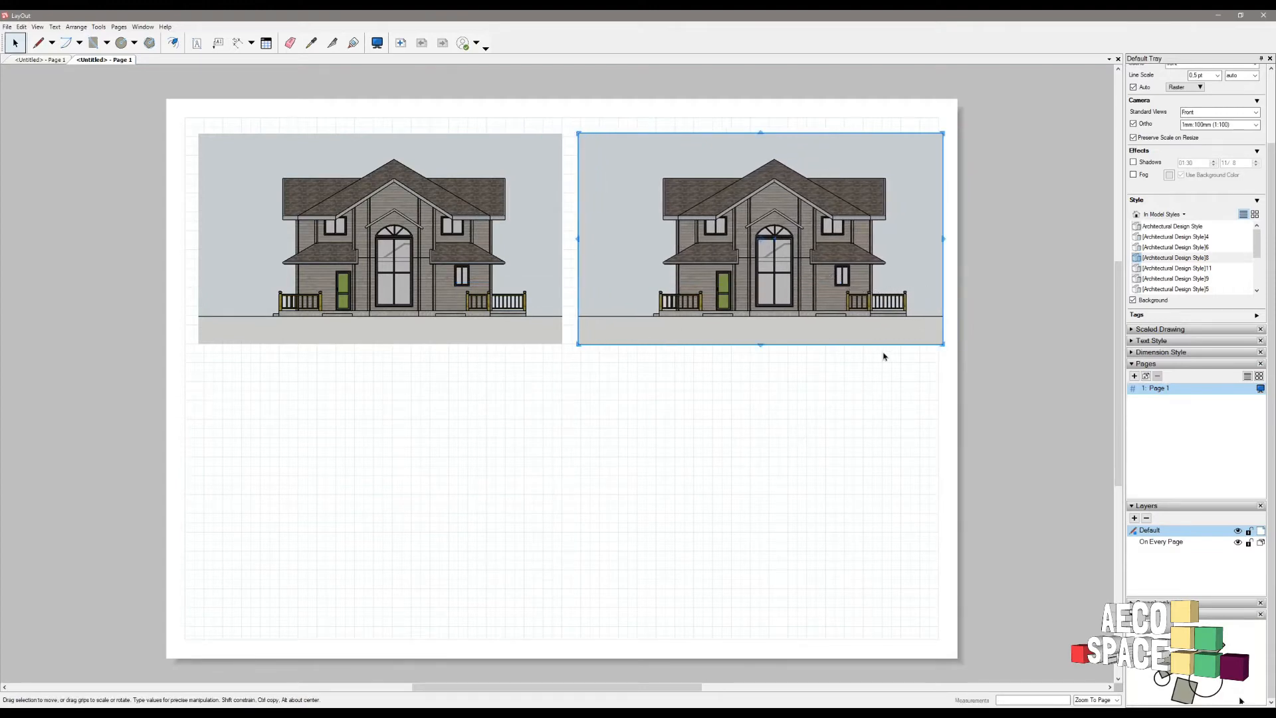
- Copy both upper elevation viewports straight down to the lower half of the page, making a two-by-two layout
drag(843, 424, 353, 202)
ctrl+drag(467, 275, 468, 537)
click(1002, 331)
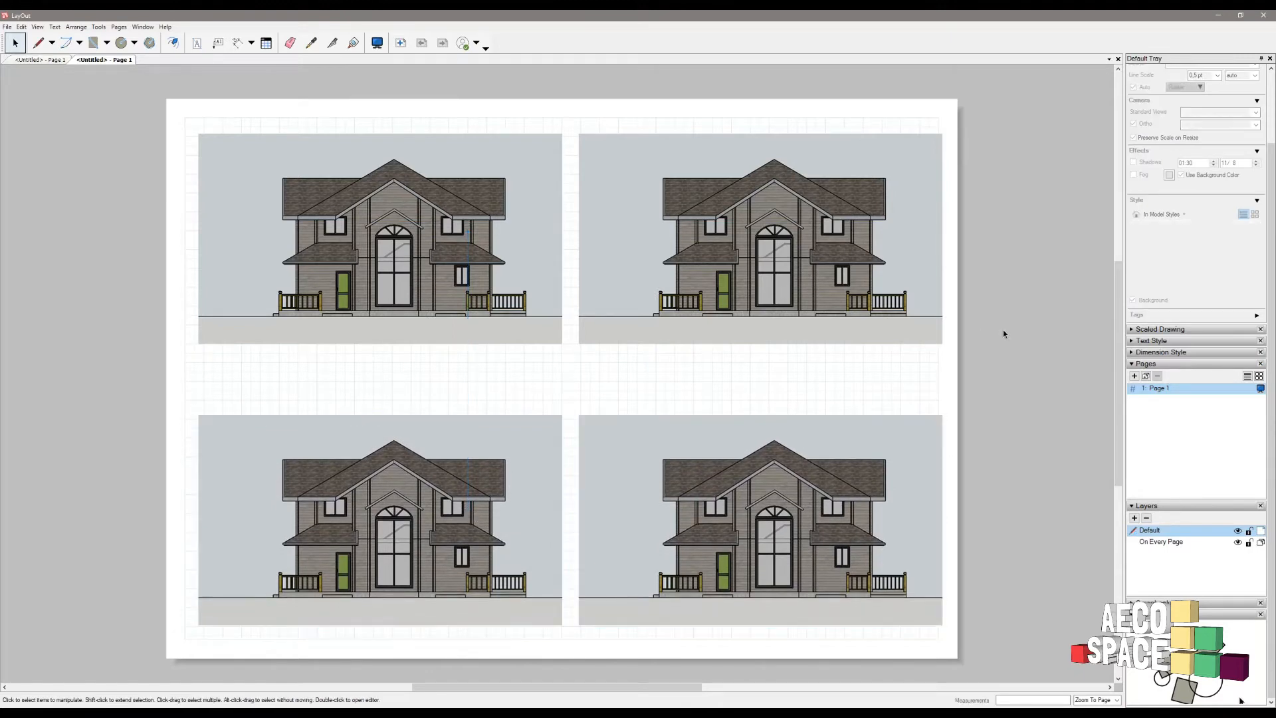
- Assign the right scene to the upper-right viewport on the page
click(814, 229)
right_click(850, 297)
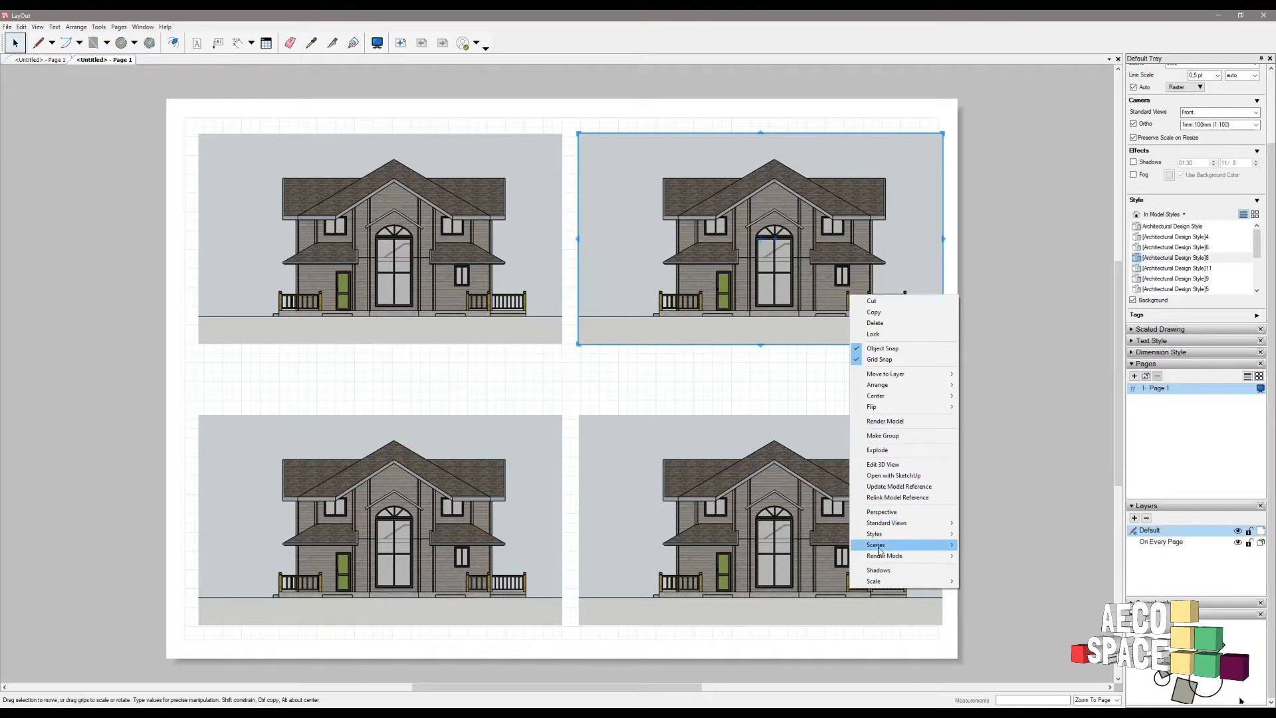
mouse_move(871, 549)
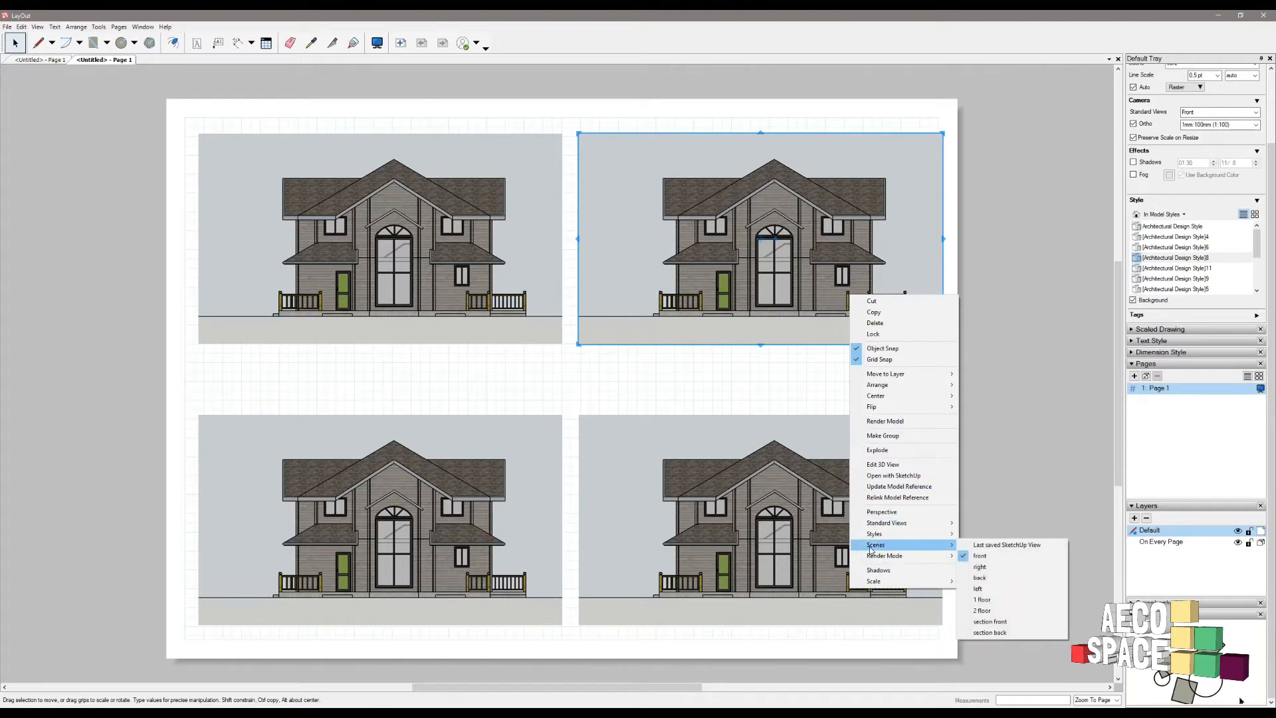
click(981, 567)
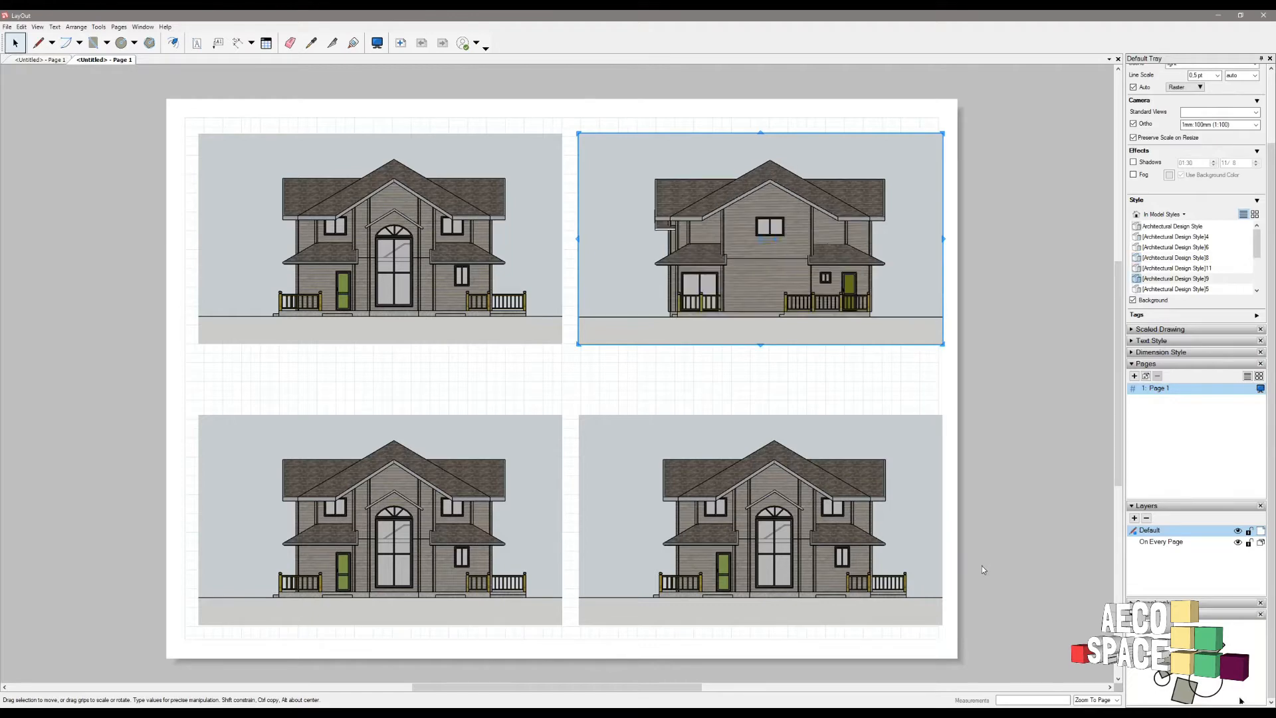
- Assign the back scene to the lower-left viewport on the page
click(357, 500)
right_click(356, 500)
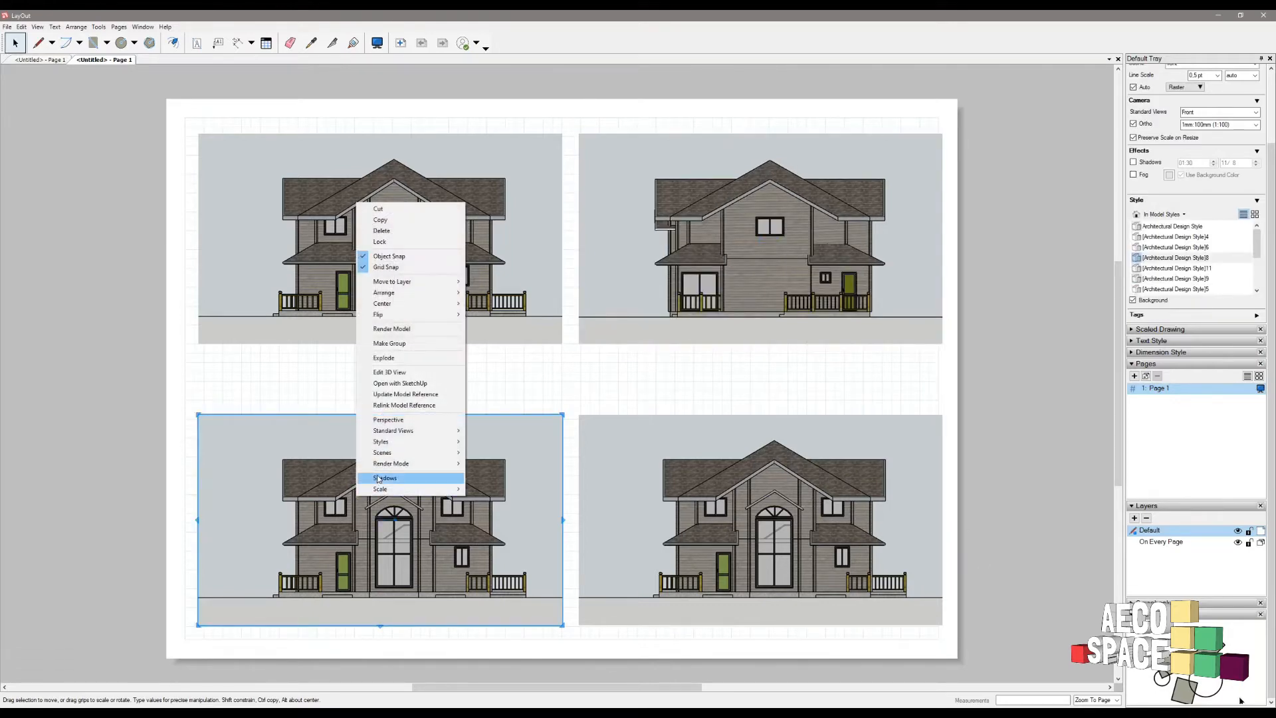
mouse_move(392, 453)
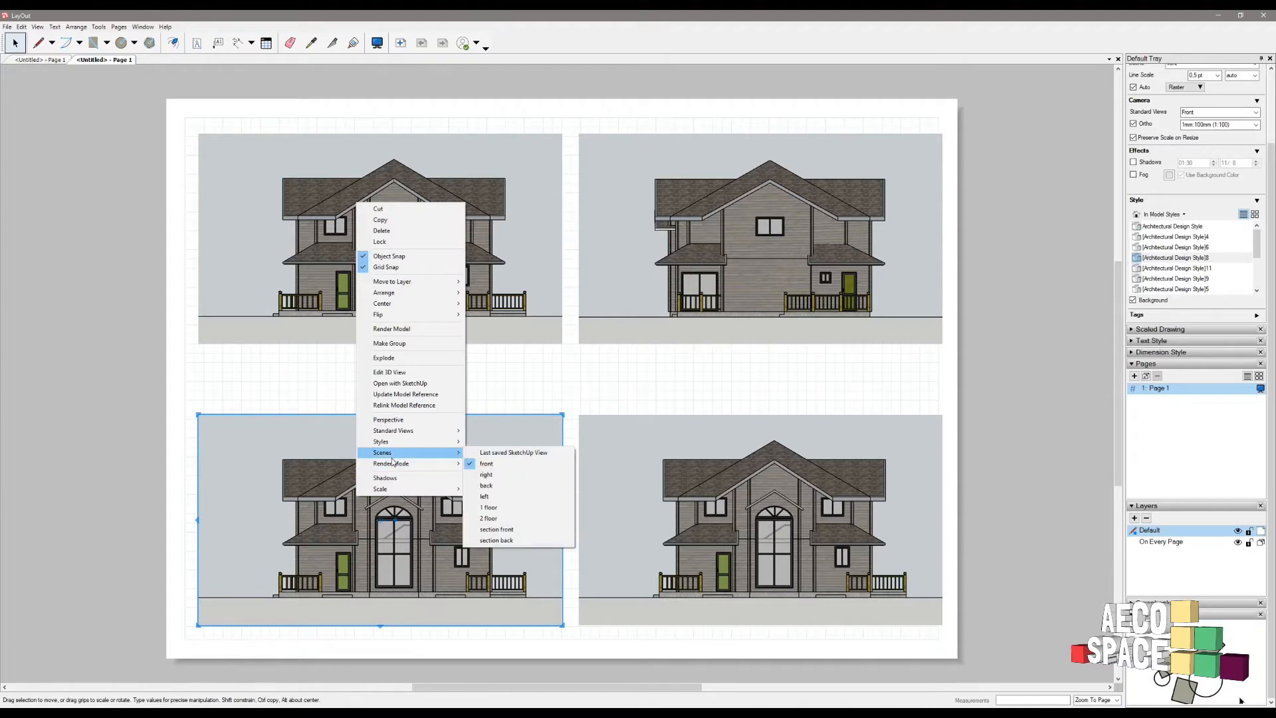
click(490, 485)
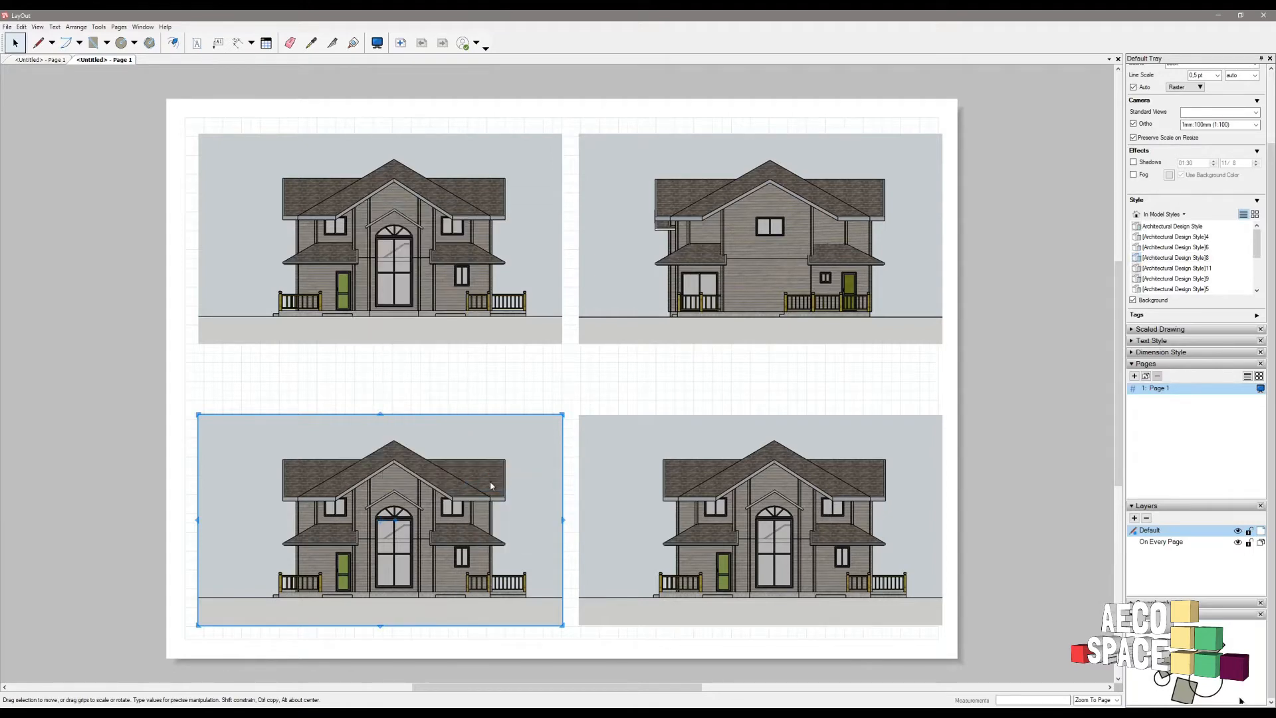
- Assign the left scene to the lower-right viewport and deselect it
click(708, 474)
right_click(713, 476)
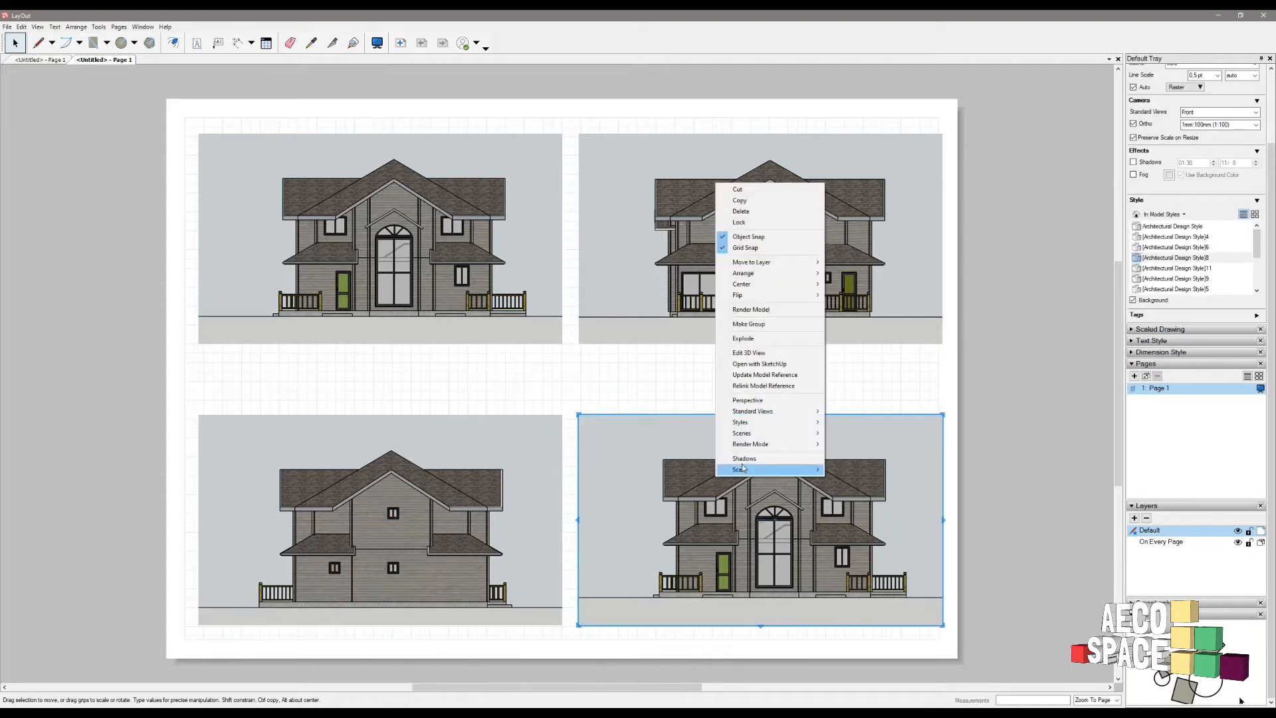
mouse_move(742, 436)
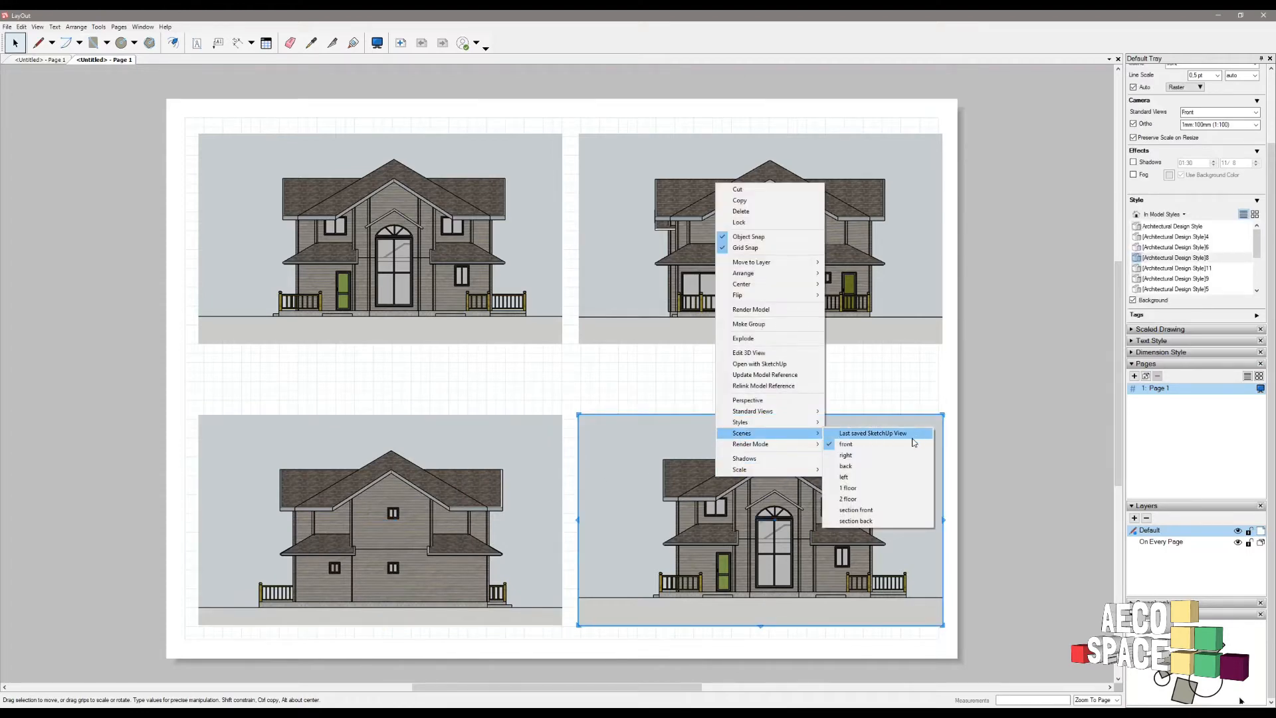
click(847, 477)
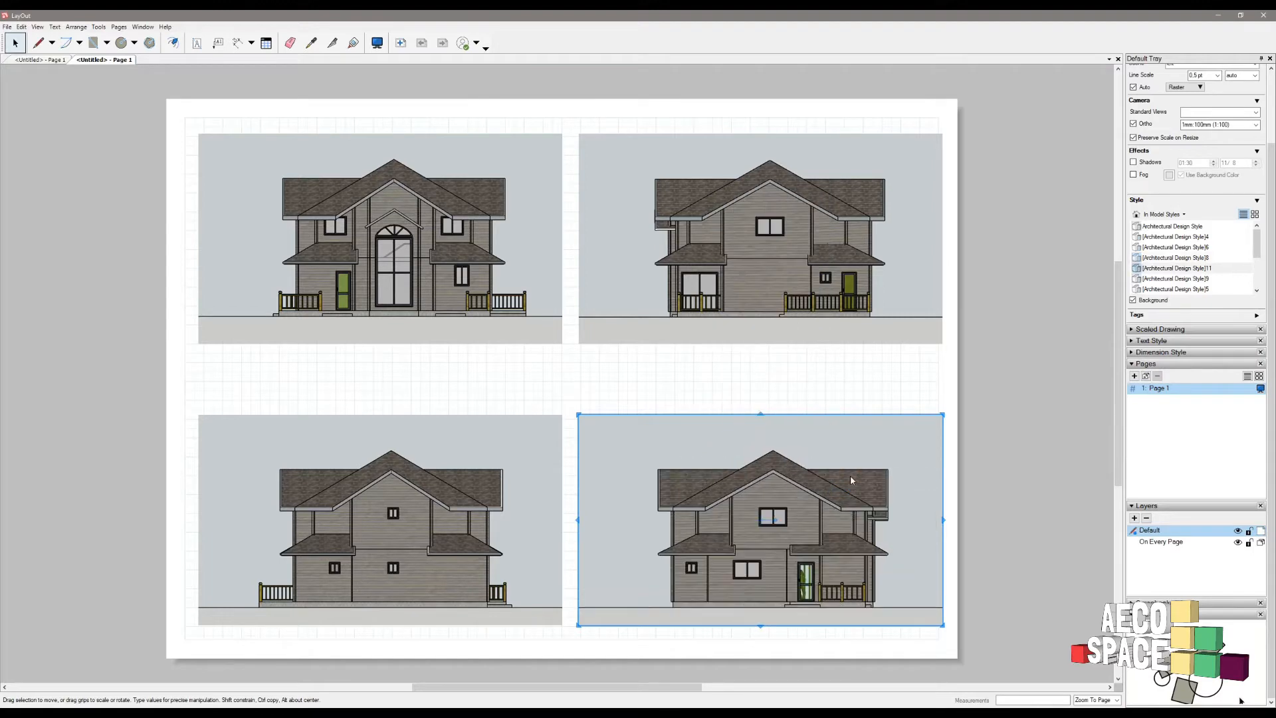
click(1027, 423)
click(490, 267)
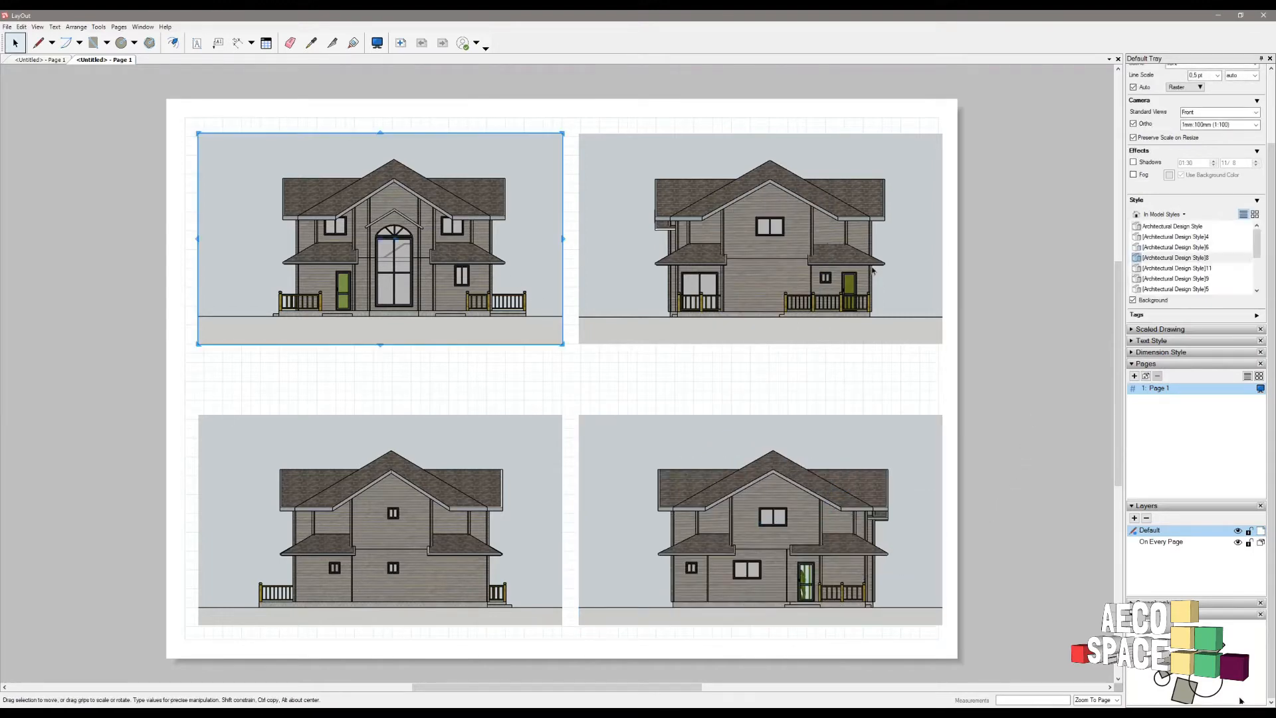
click(973, 267)
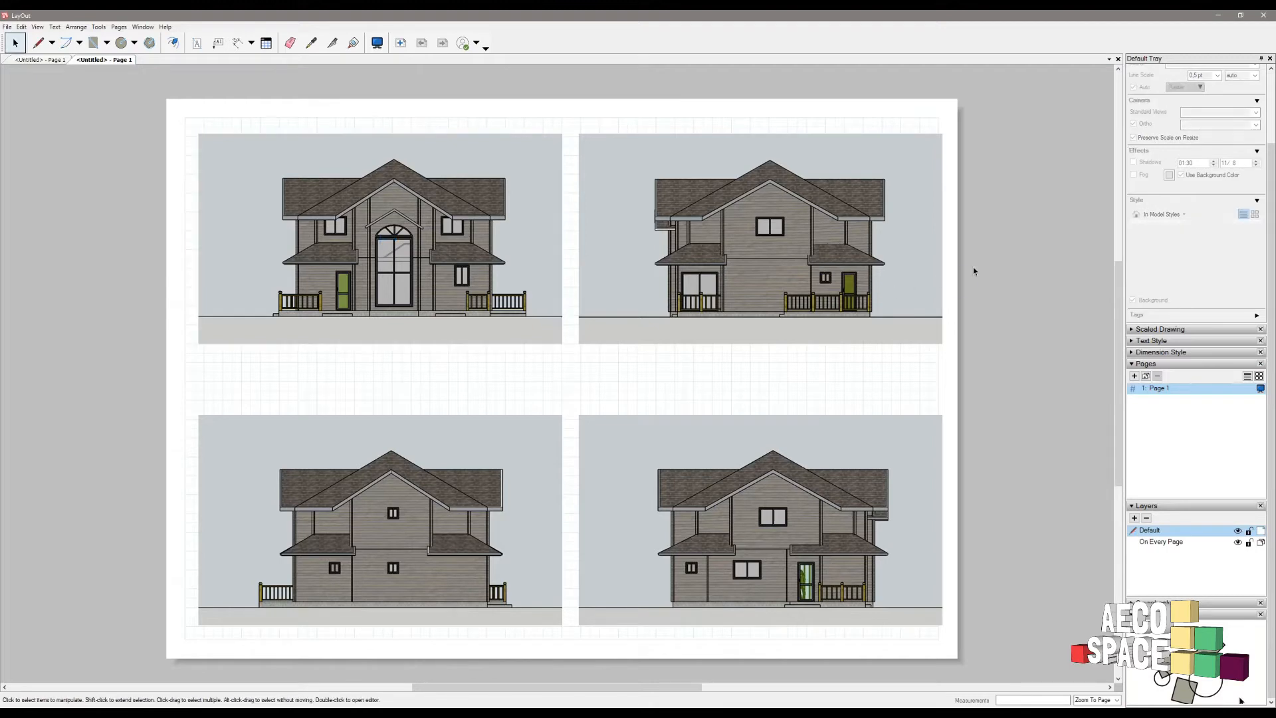
click(547, 238)
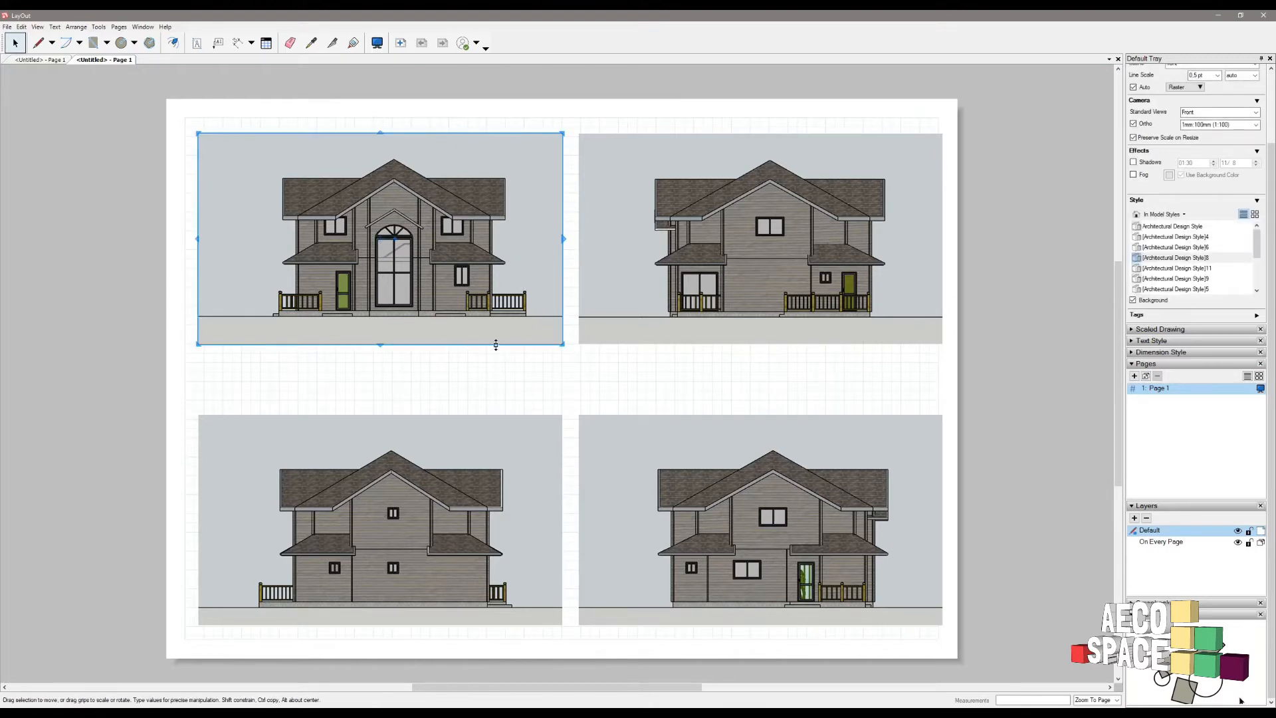
click(556, 130)
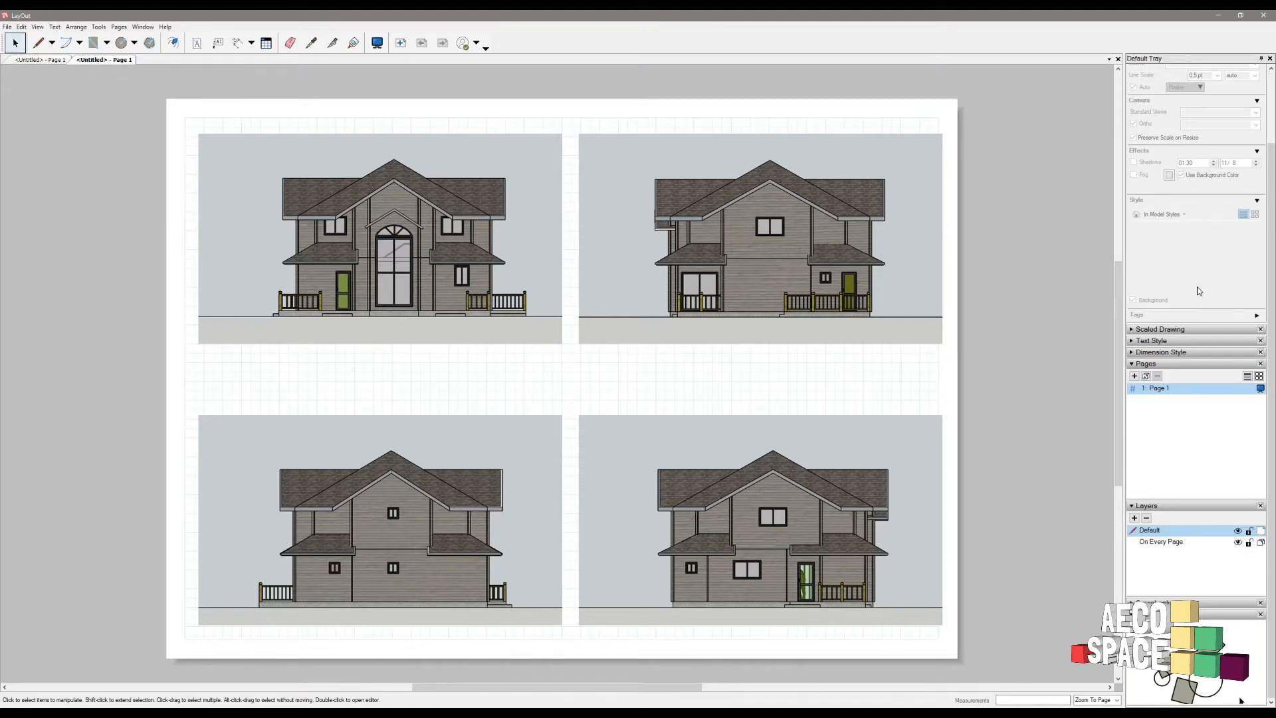
- Select the front elevation viewport and open the Default Styles collection for its style
click(391, 240)
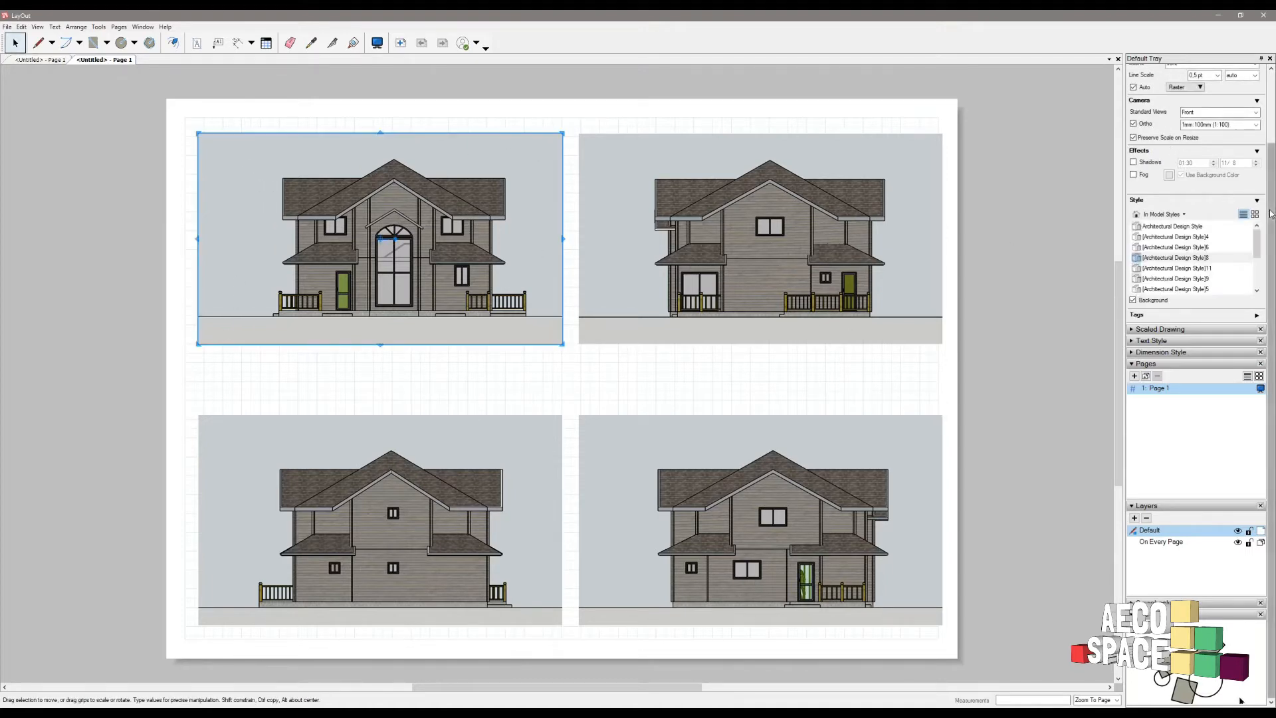
scroll(1275, 116, up, 1)
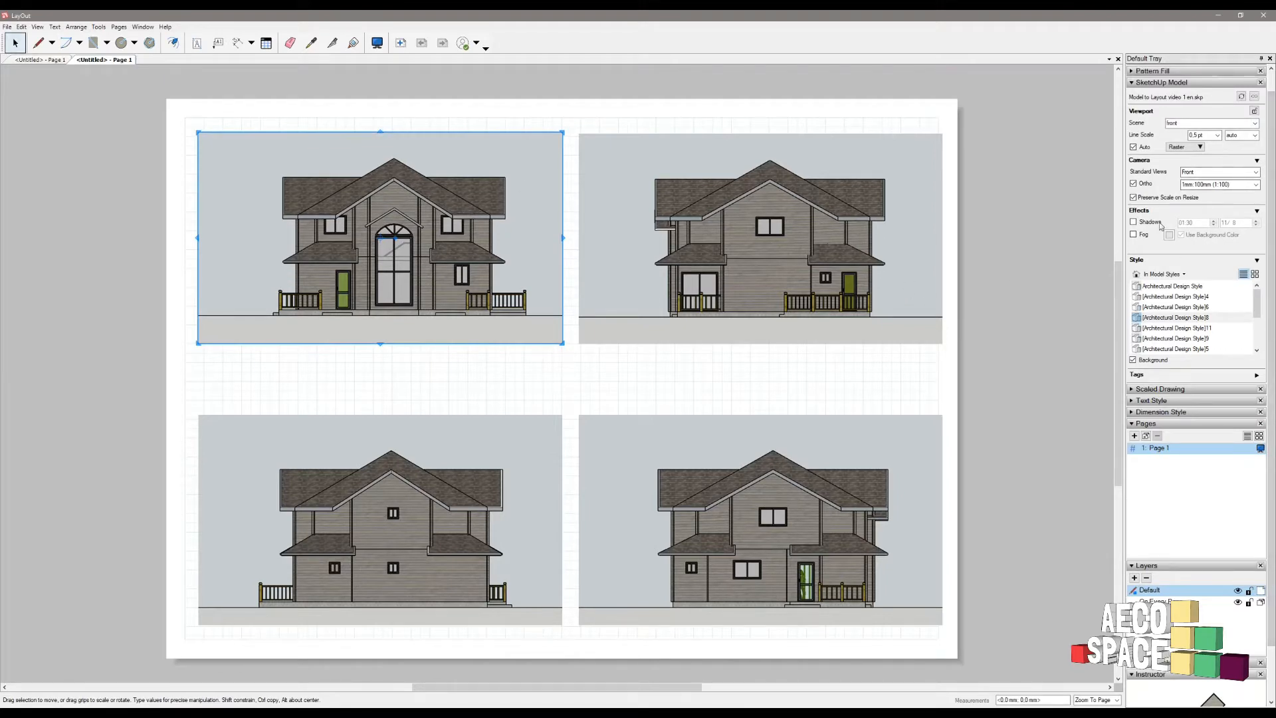
scroll(1262, 178, up, 1)
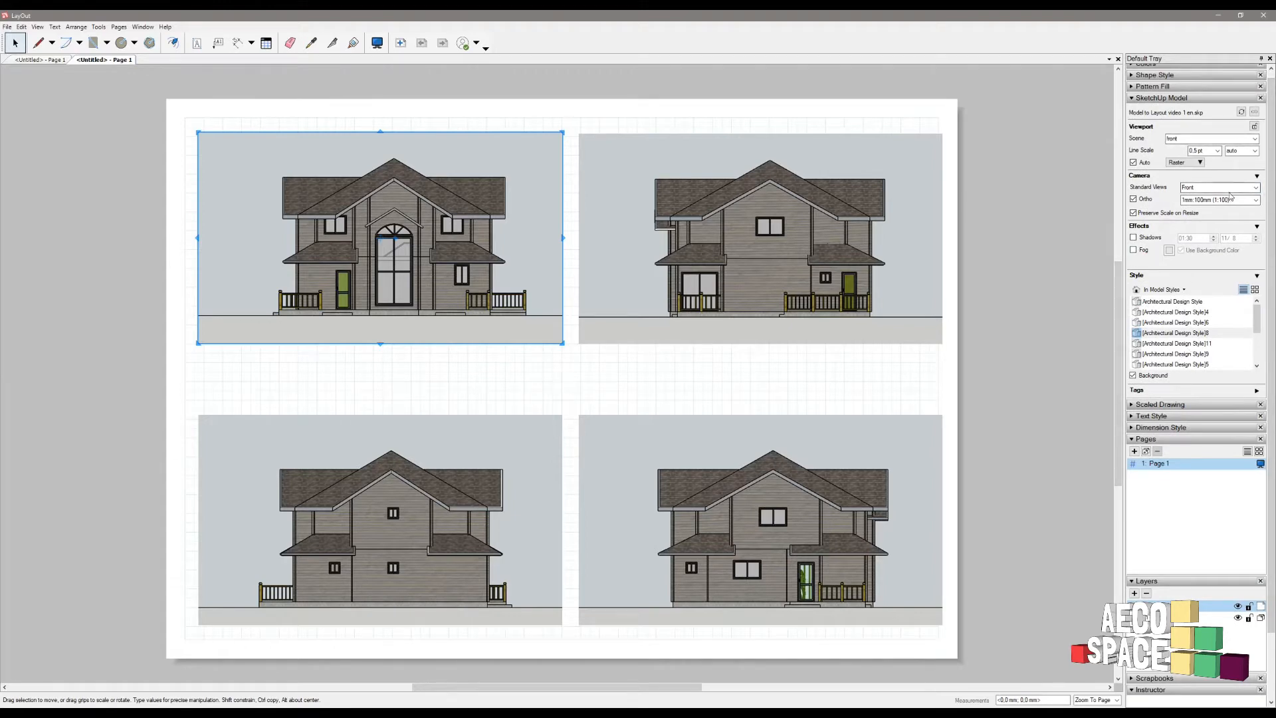
click(1165, 289)
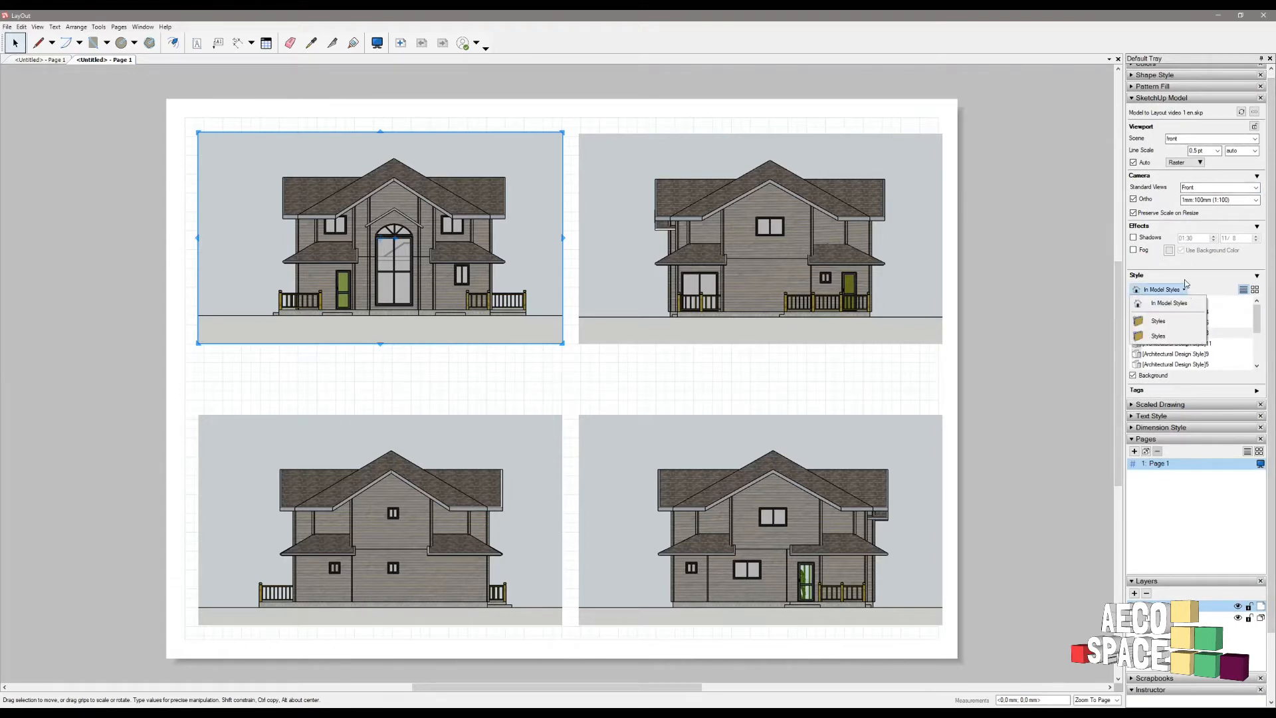
click(1160, 322)
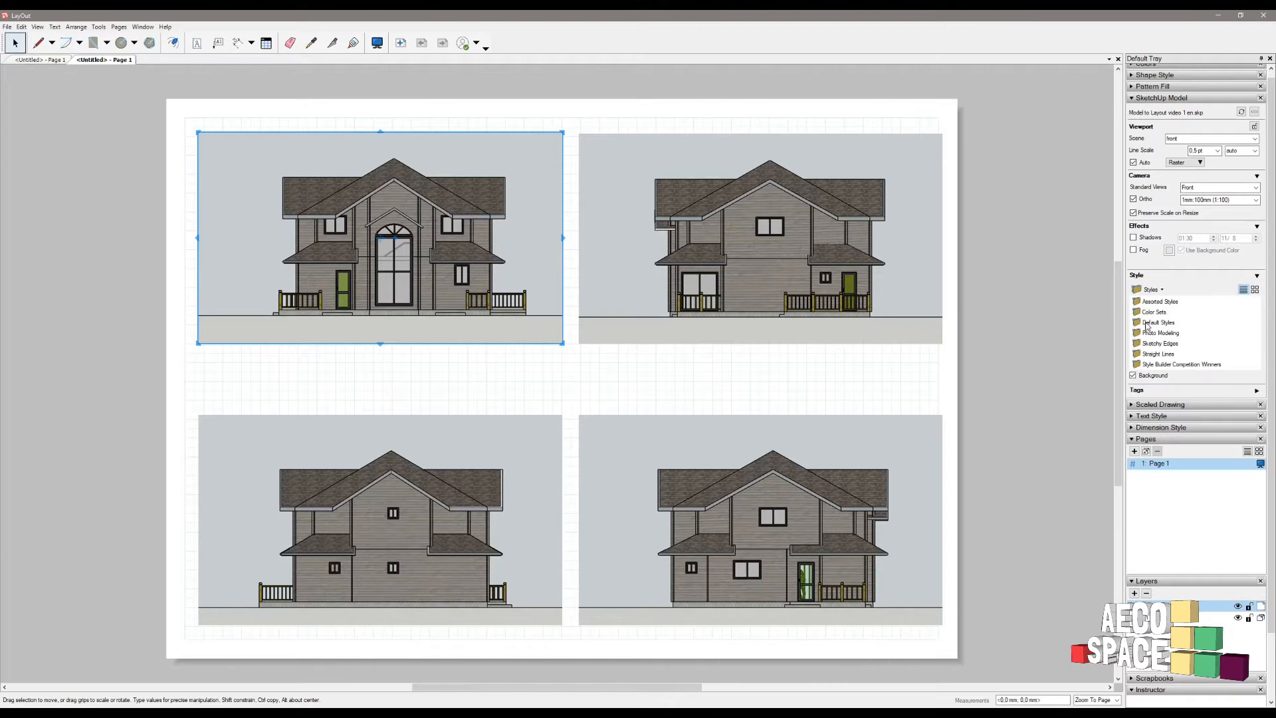
click(1148, 325)
double_click(1150, 325)
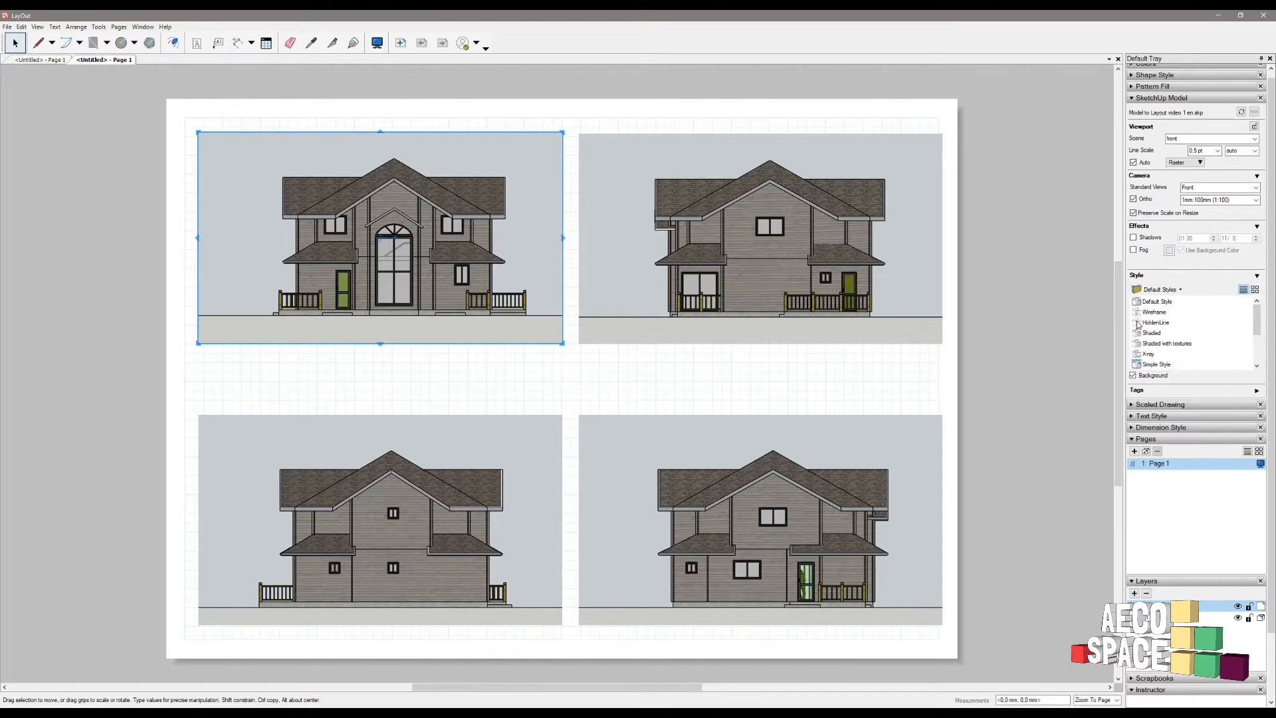
- Try the HiddenLine, Default Style and Construction Documentation Style on the front elevation viewport
click(1137, 324)
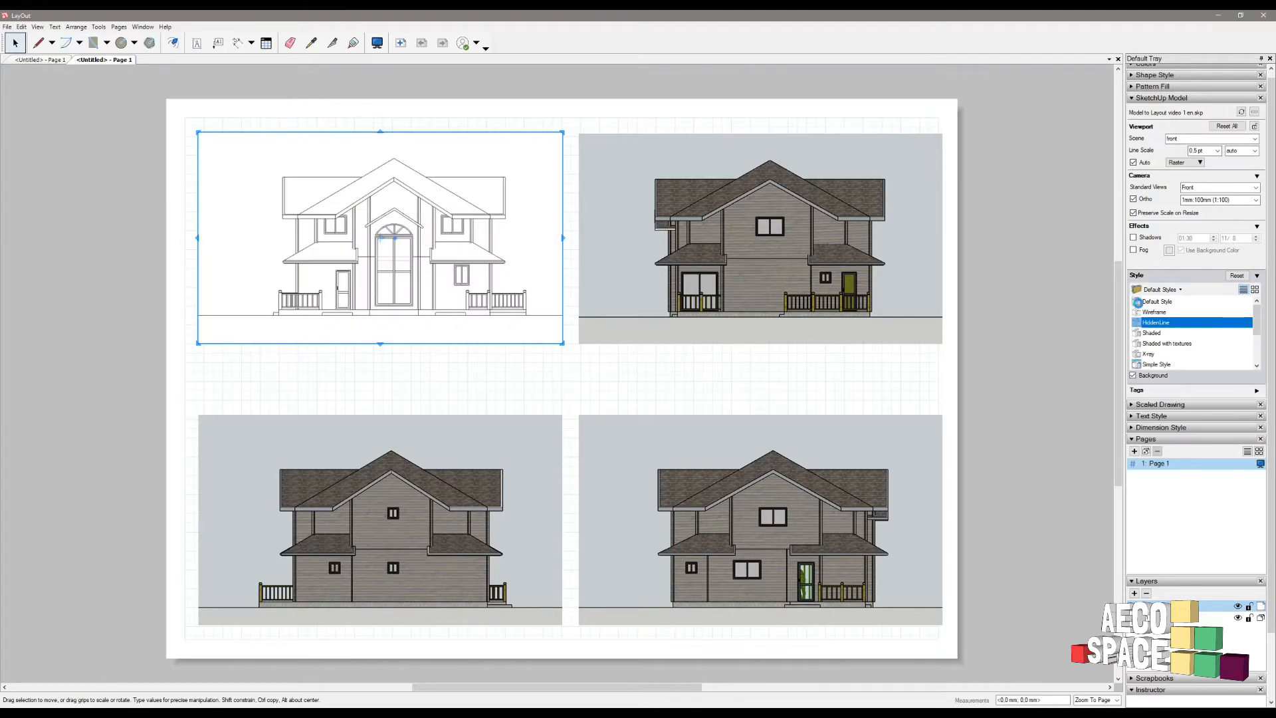
click(1139, 302)
scroll(1148, 342, down, 2)
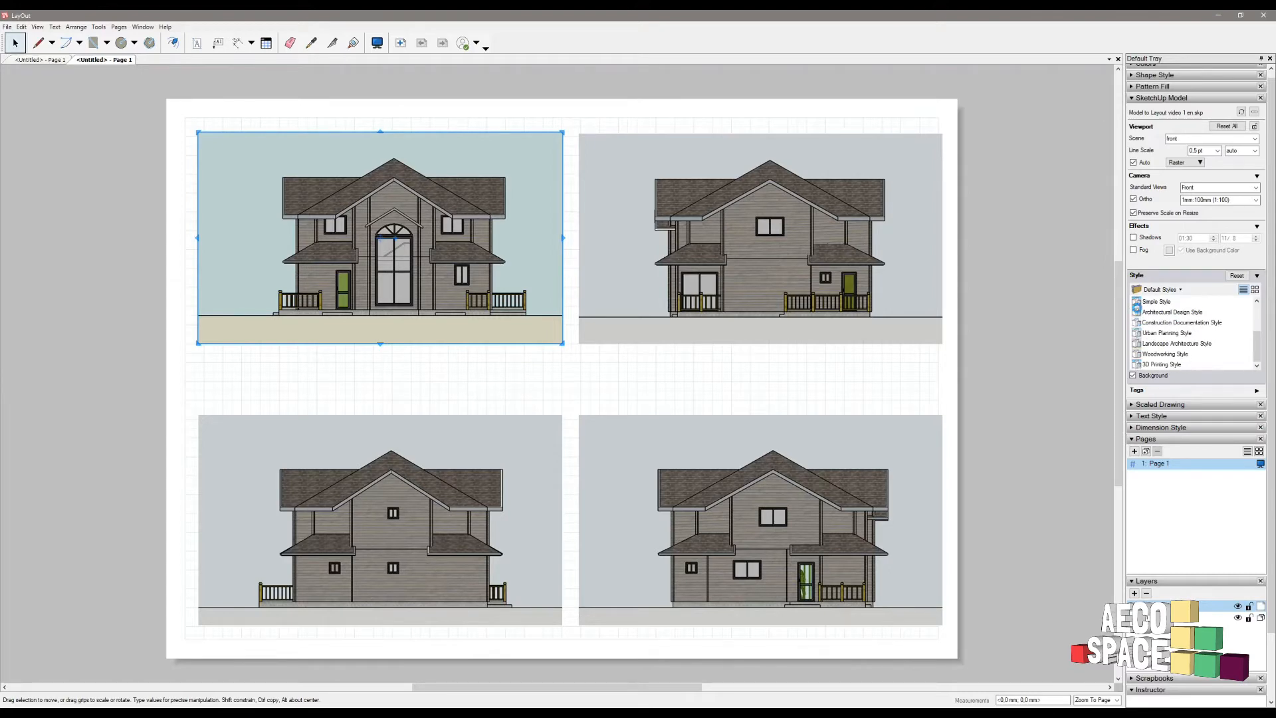
click(1157, 323)
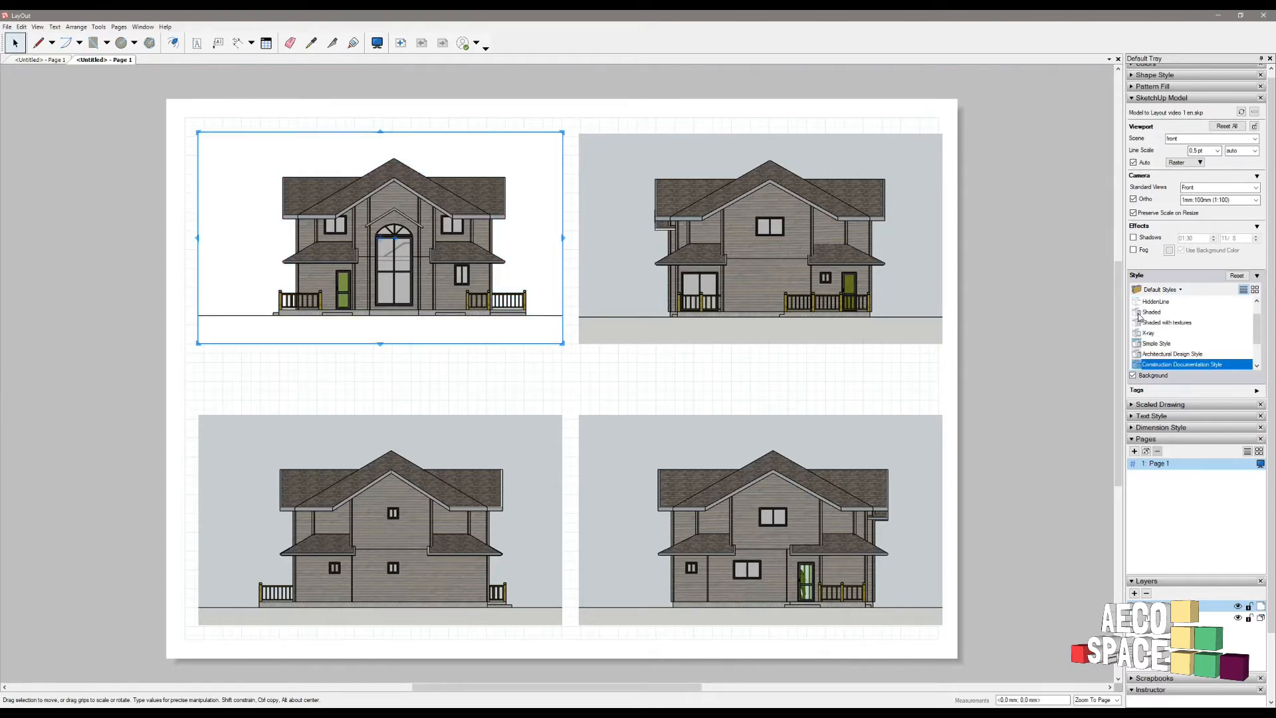
- Apply the Shaded default style to the front elevation viewport
click(1140, 314)
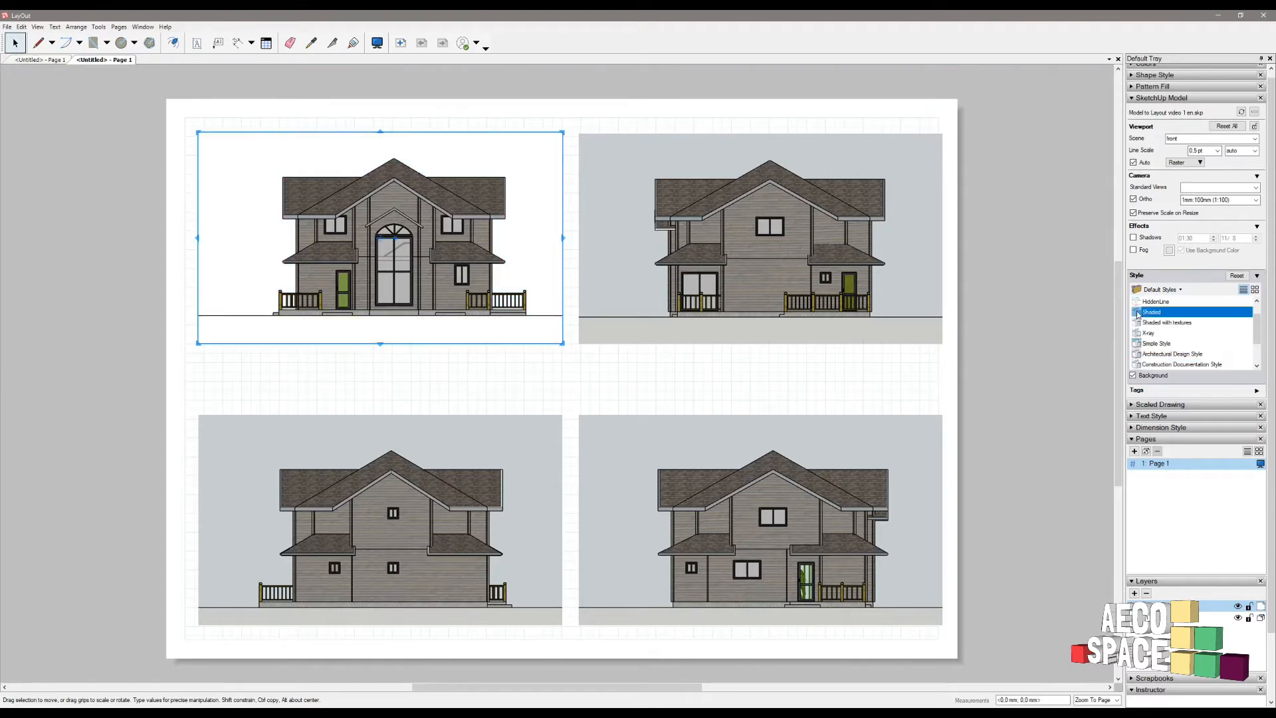
click(991, 304)
click(385, 272)
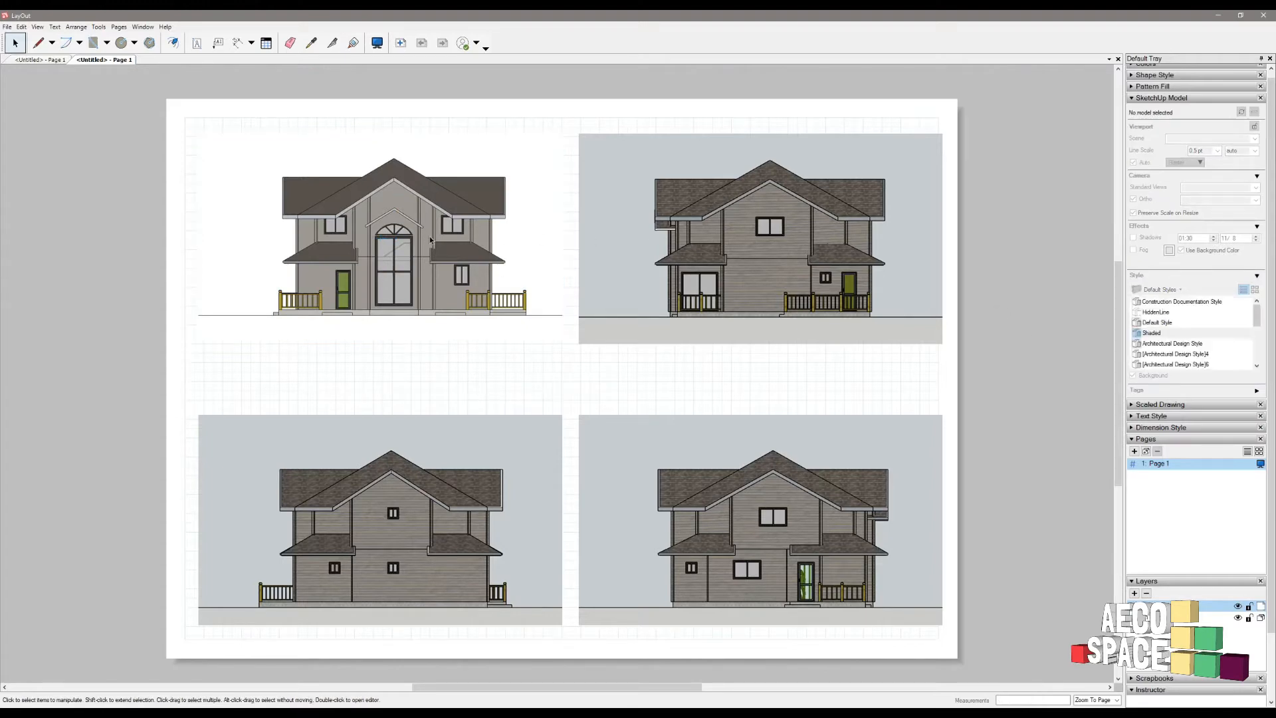
- Apply the Shaded style to the right, back and left elevation viewports
click(679, 246)
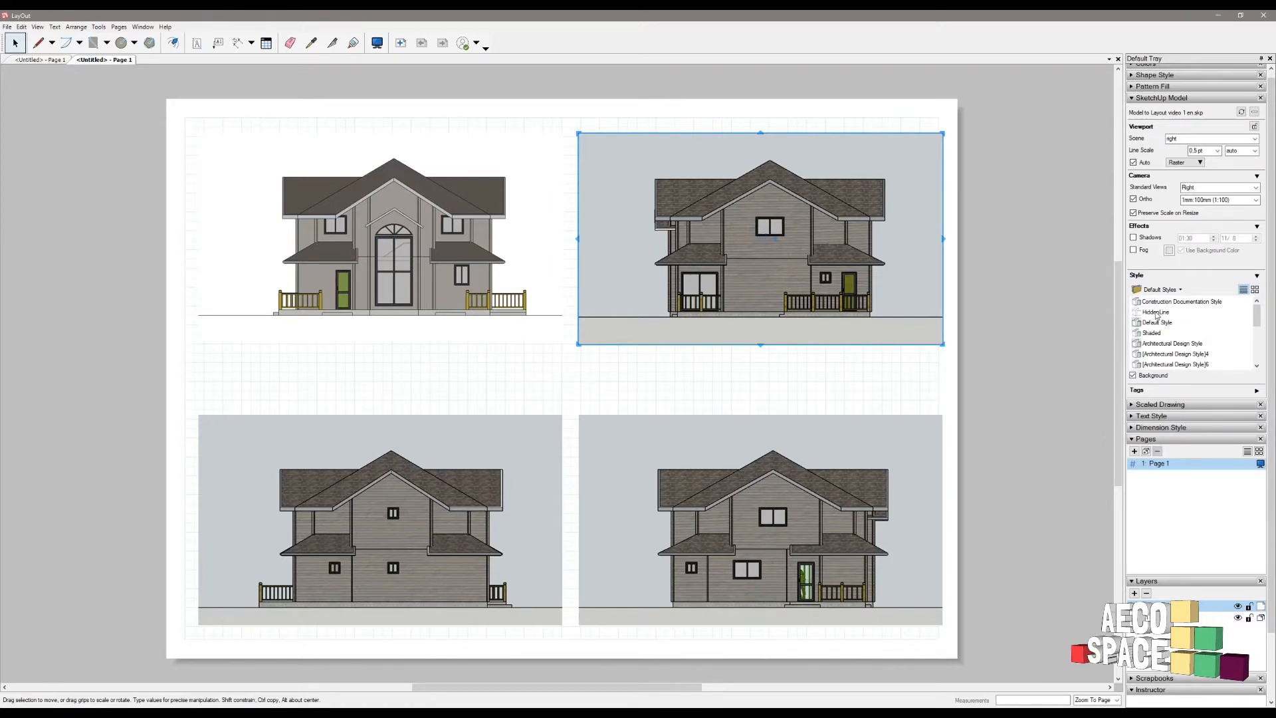
click(1138, 334)
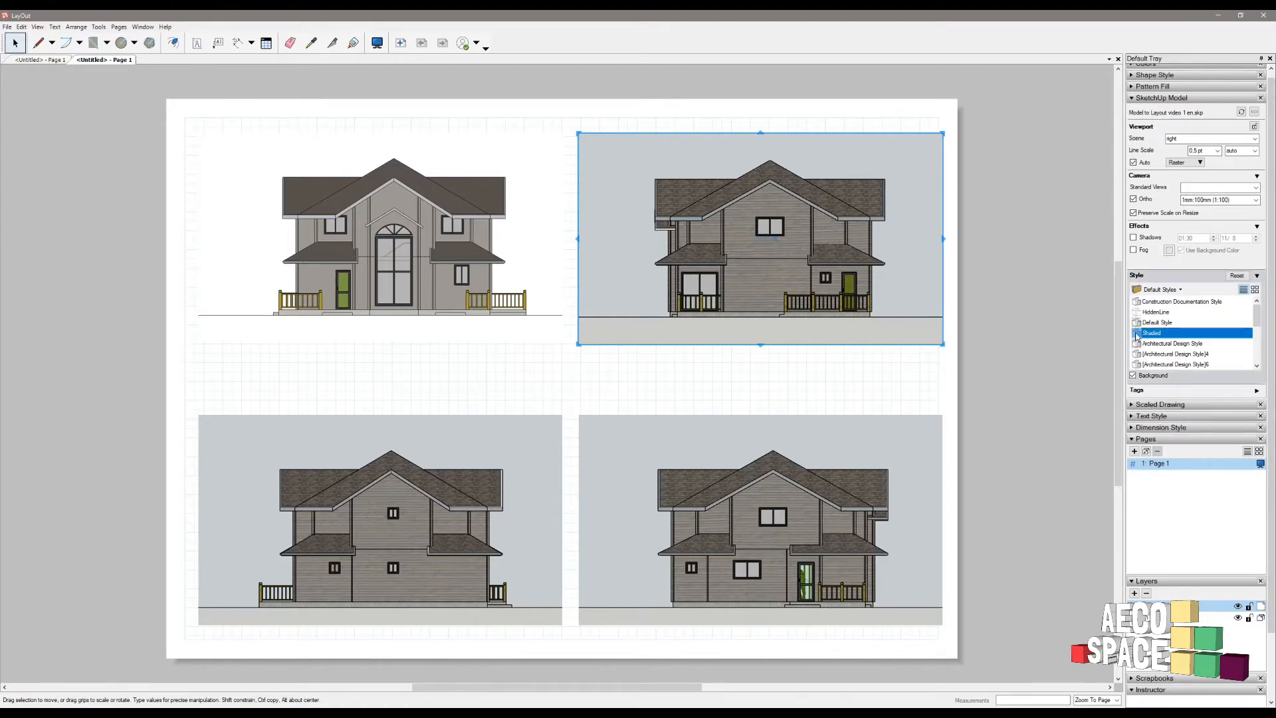
click(511, 499)
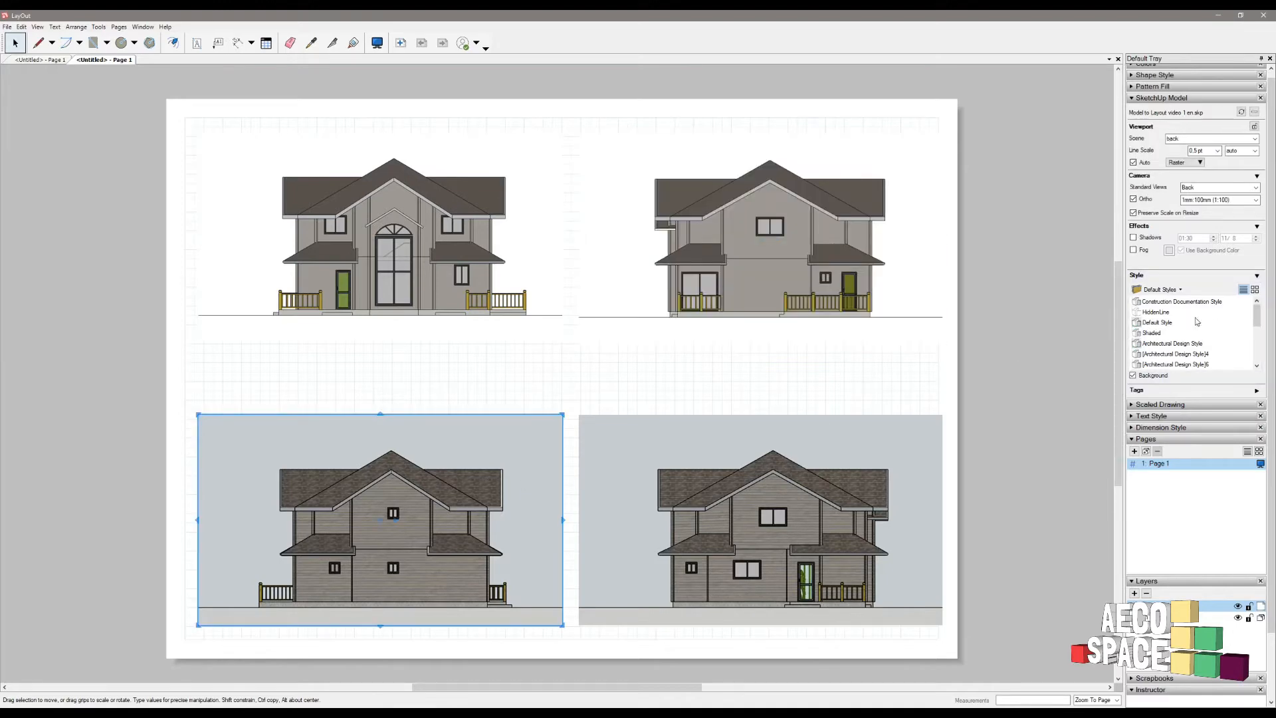
click(1138, 333)
click(897, 485)
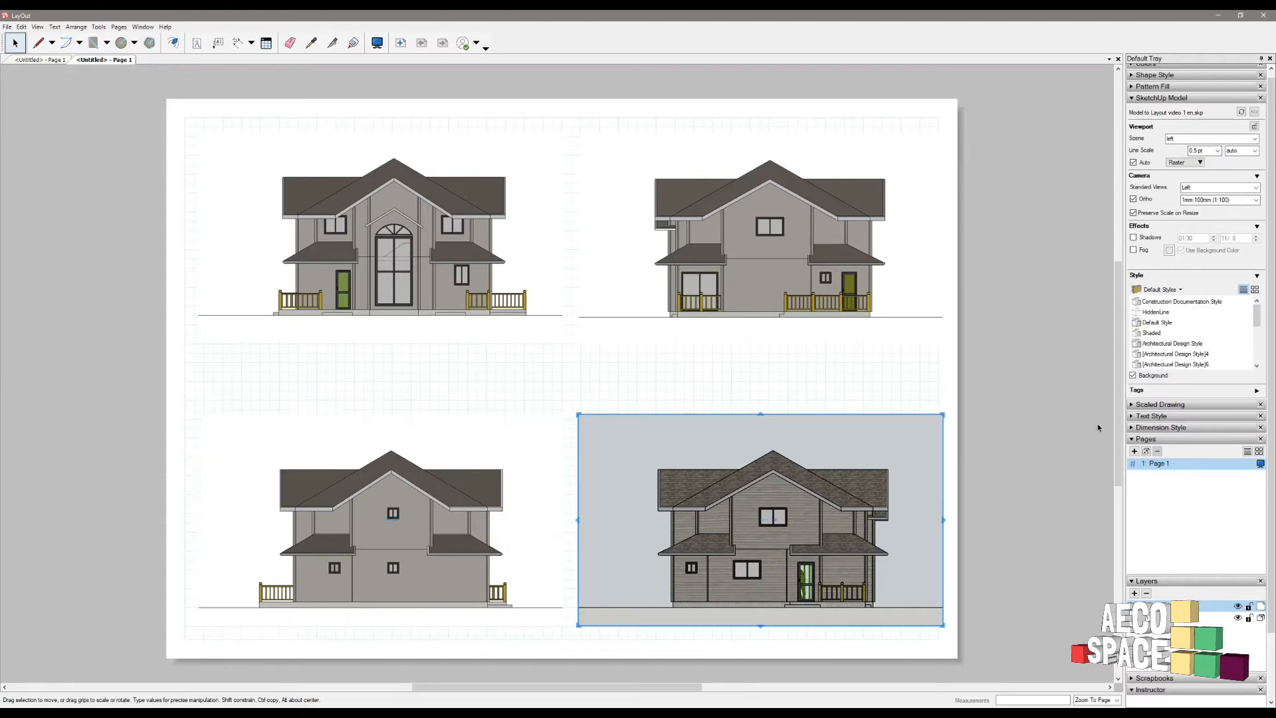
click(1138, 334)
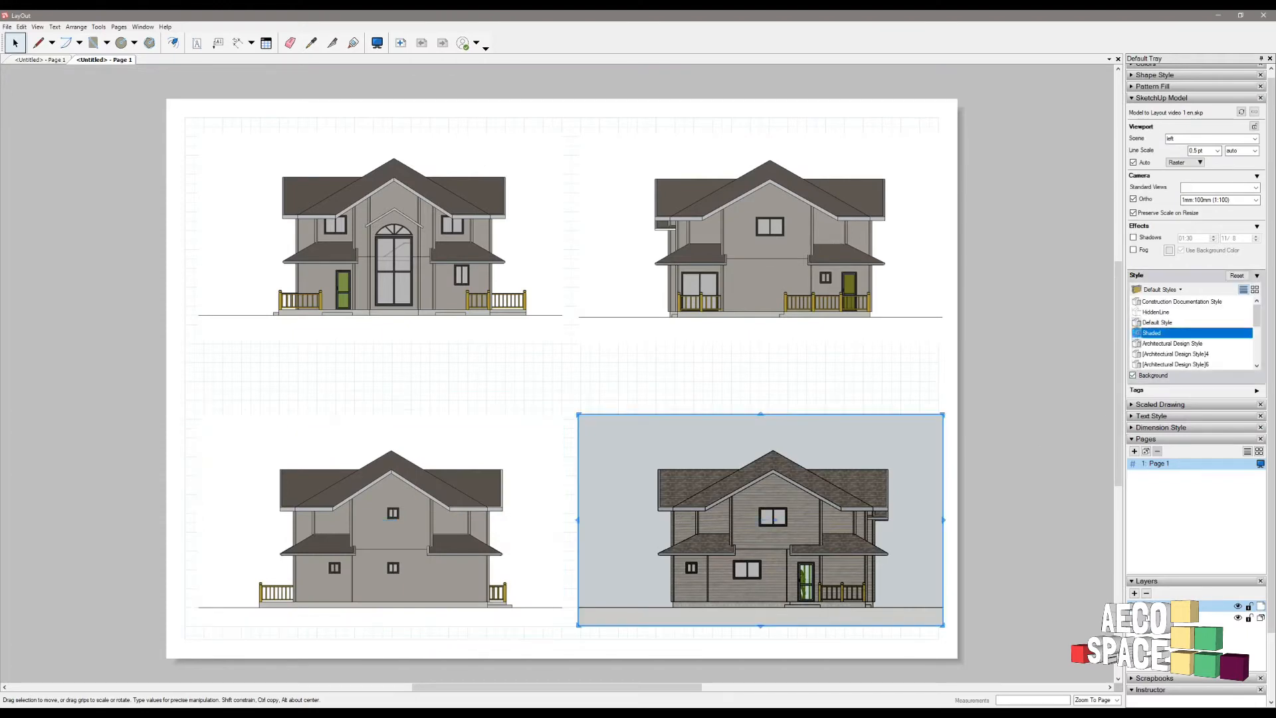
click(1020, 371)
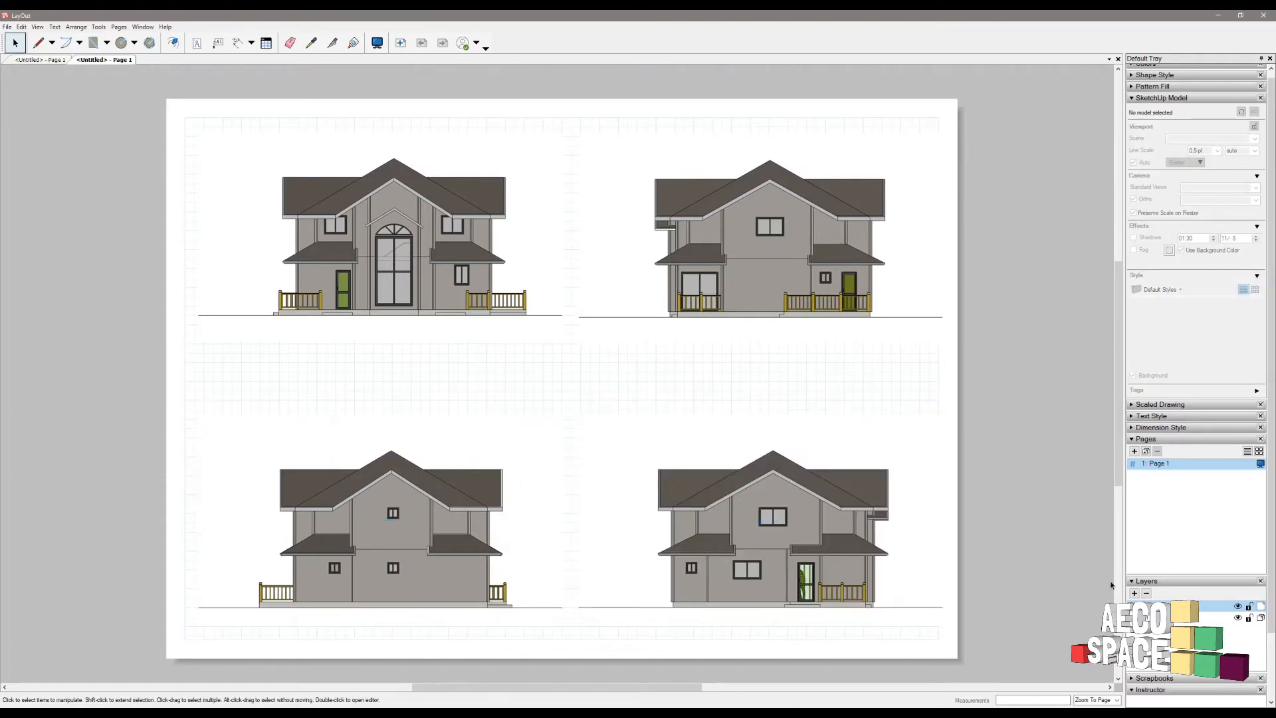
- Add a second page and paste a copy of the front elevation viewport from page 1 onto it
click(1136, 452)
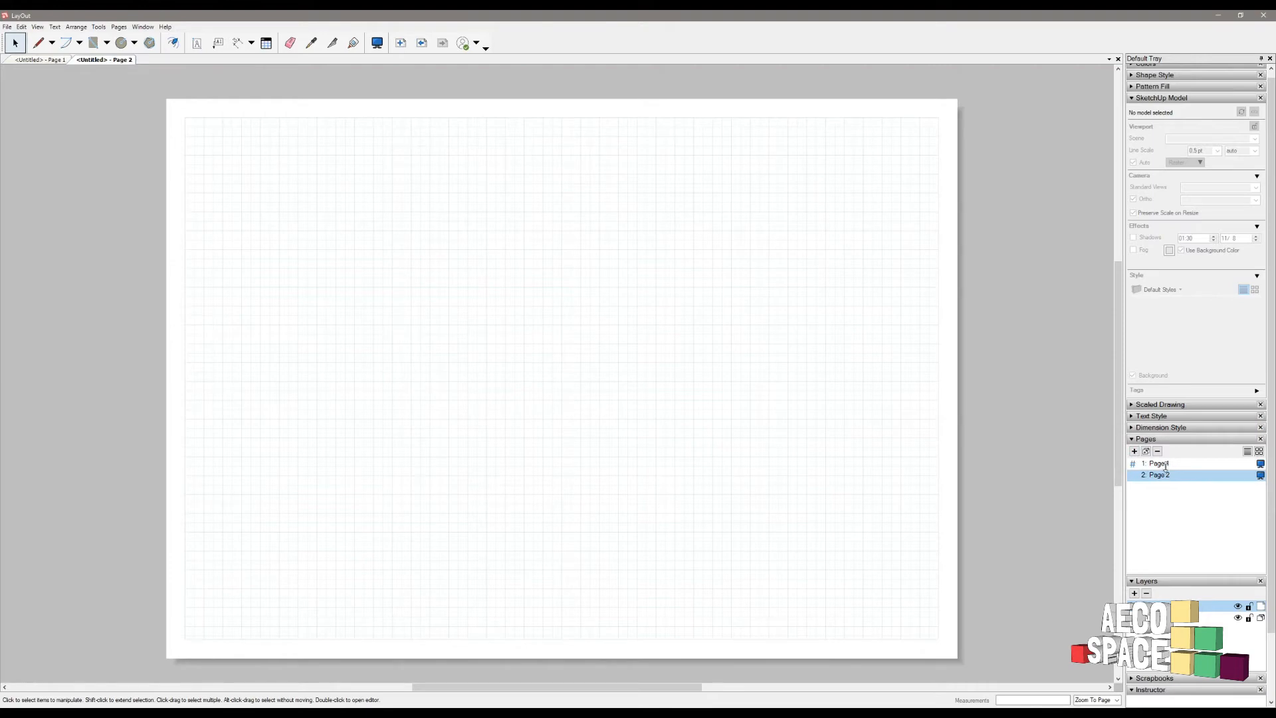
click(1160, 464)
click(407, 234)
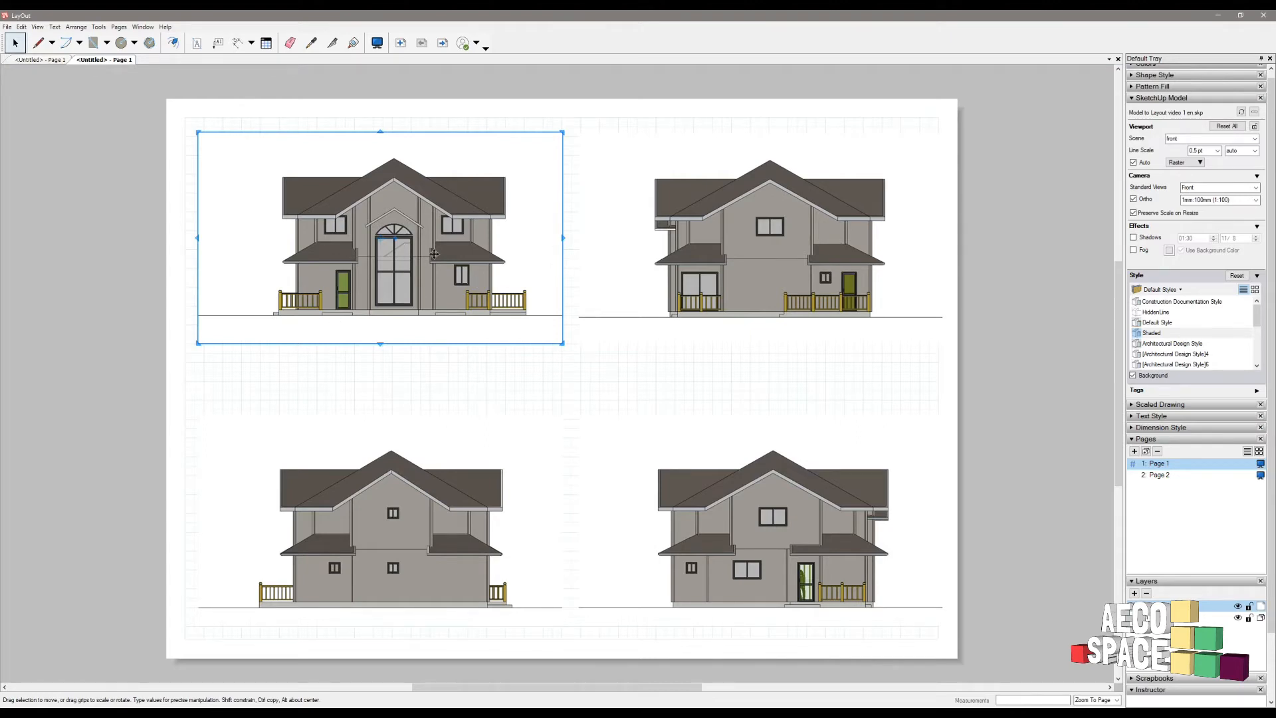
click(1154, 473)
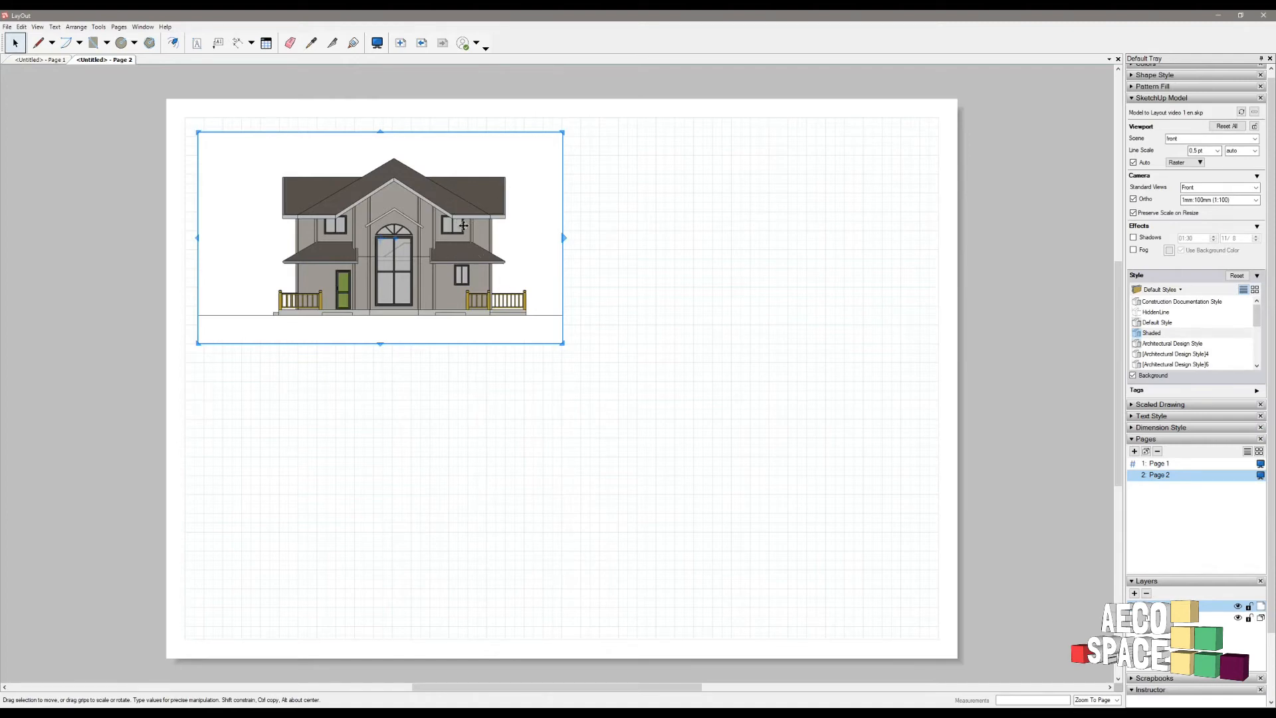
- Move the front elevation viewport on page 2 horizontally toward the page centre by about 88 mm
middle_drag(452, 226, 419, 244)
drag(419, 244, 584, 243)
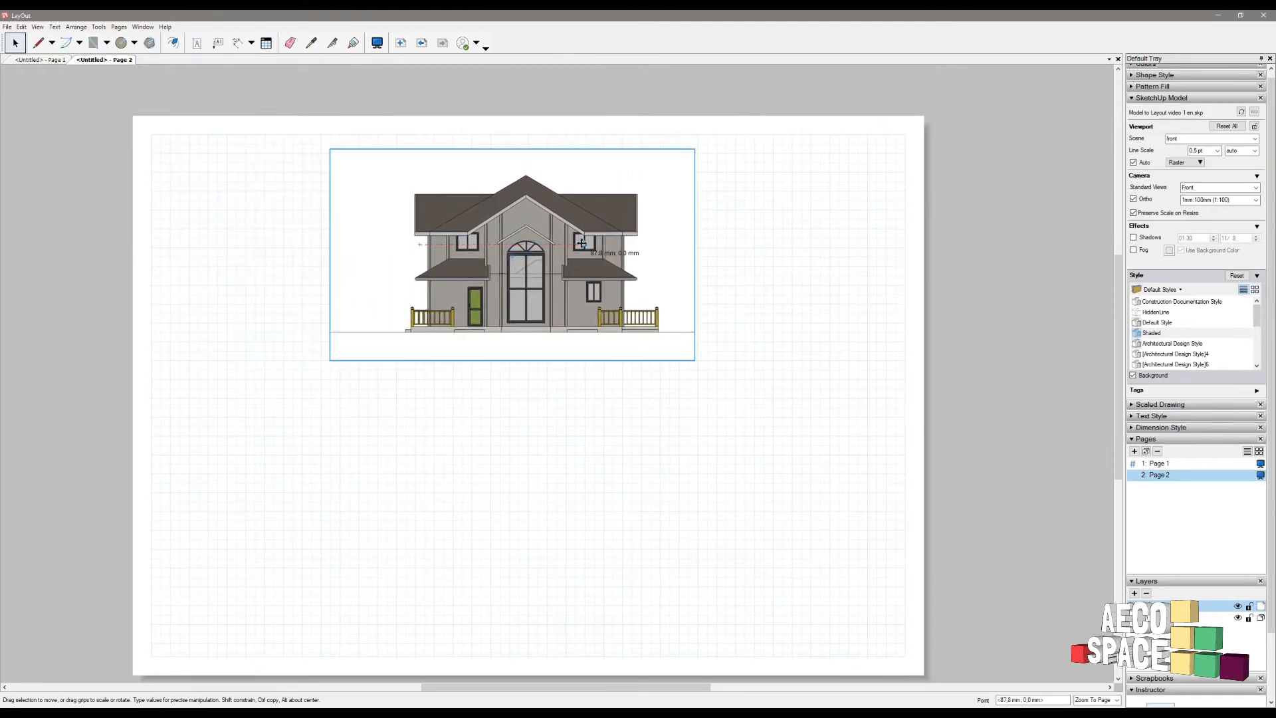
right_click(567, 252)
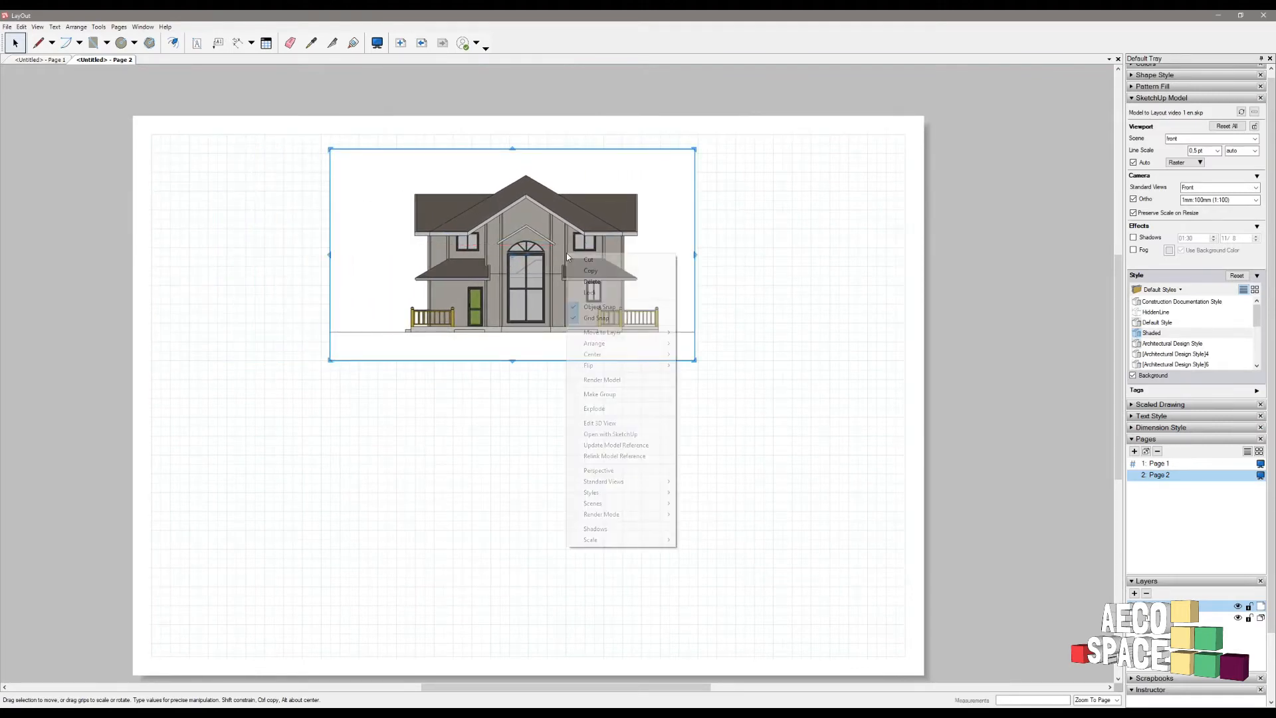
click(519, 387)
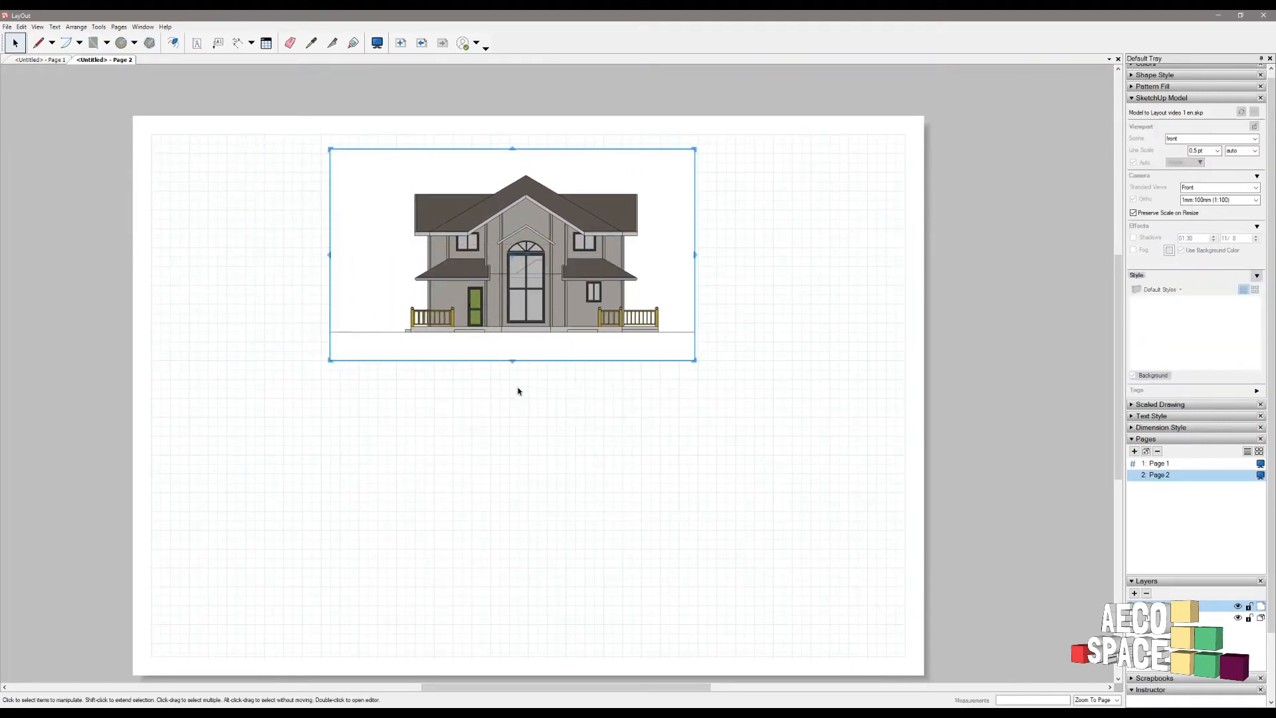
click(522, 326)
- Extend the viewport frame downward and to both sides at preserved scale, and shift it slightly down the page
drag(513, 363, 512, 474)
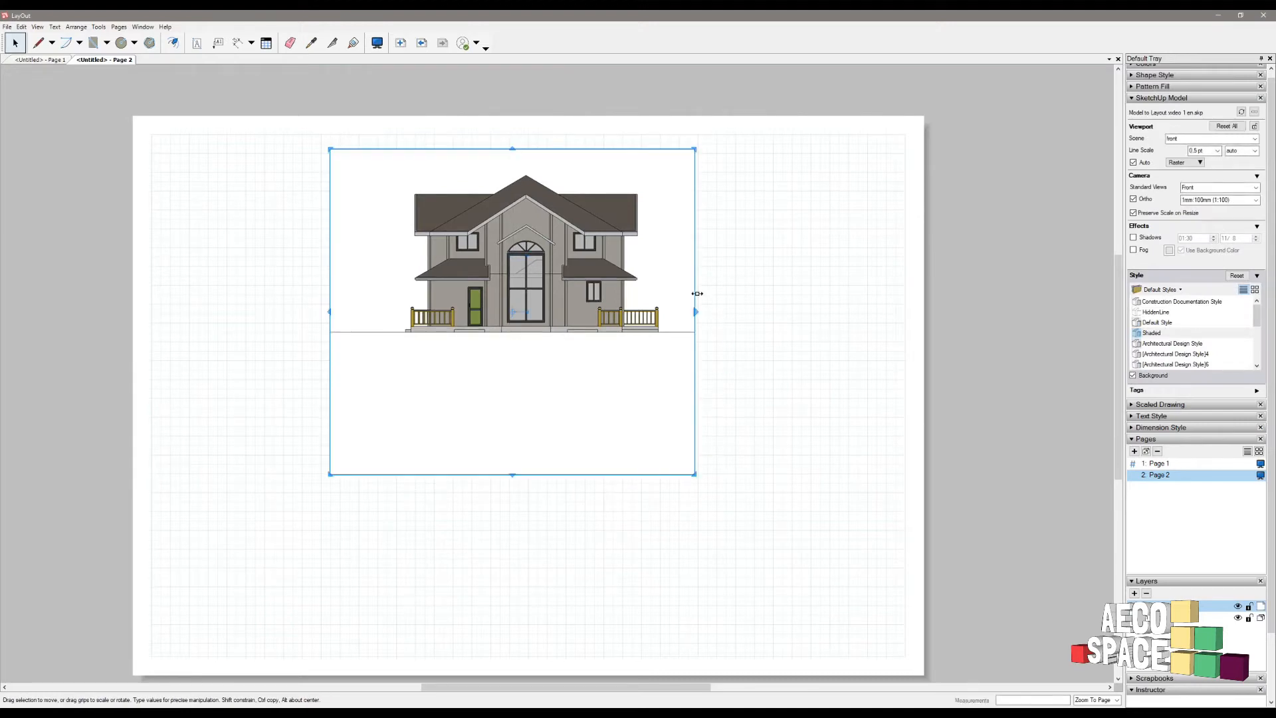
drag(696, 312, 794, 312)
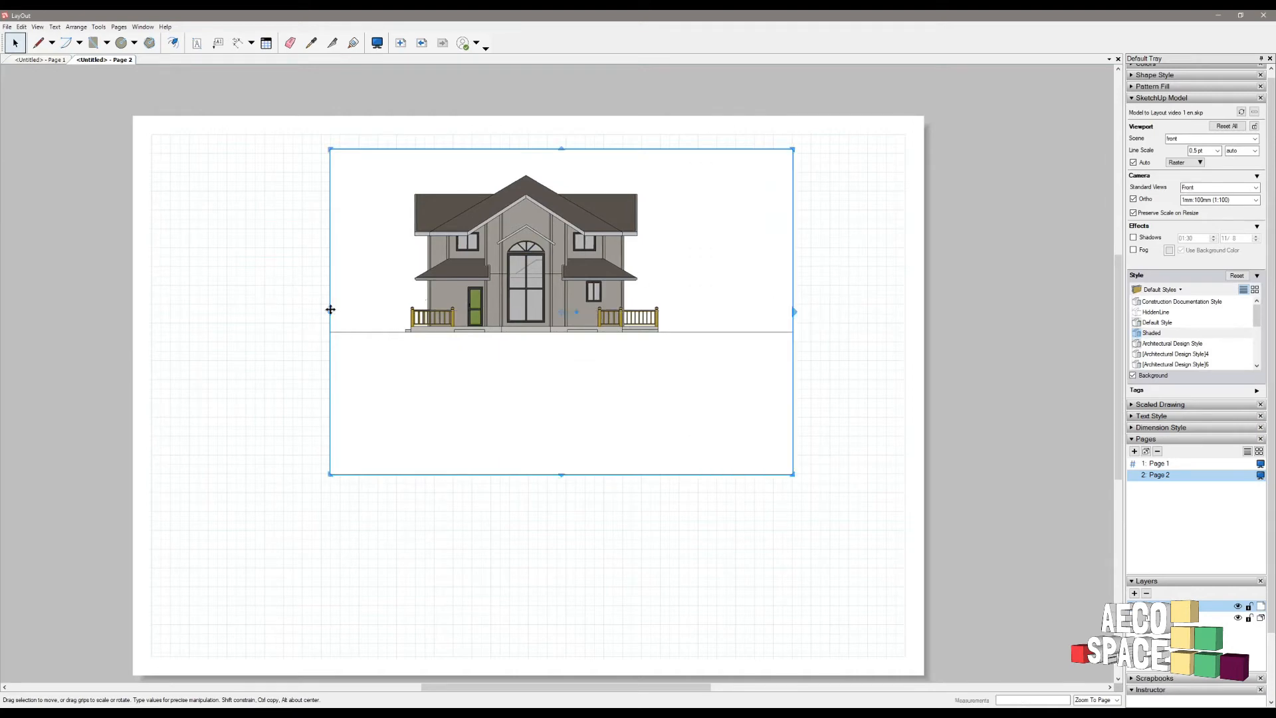
drag(329, 311, 282, 311)
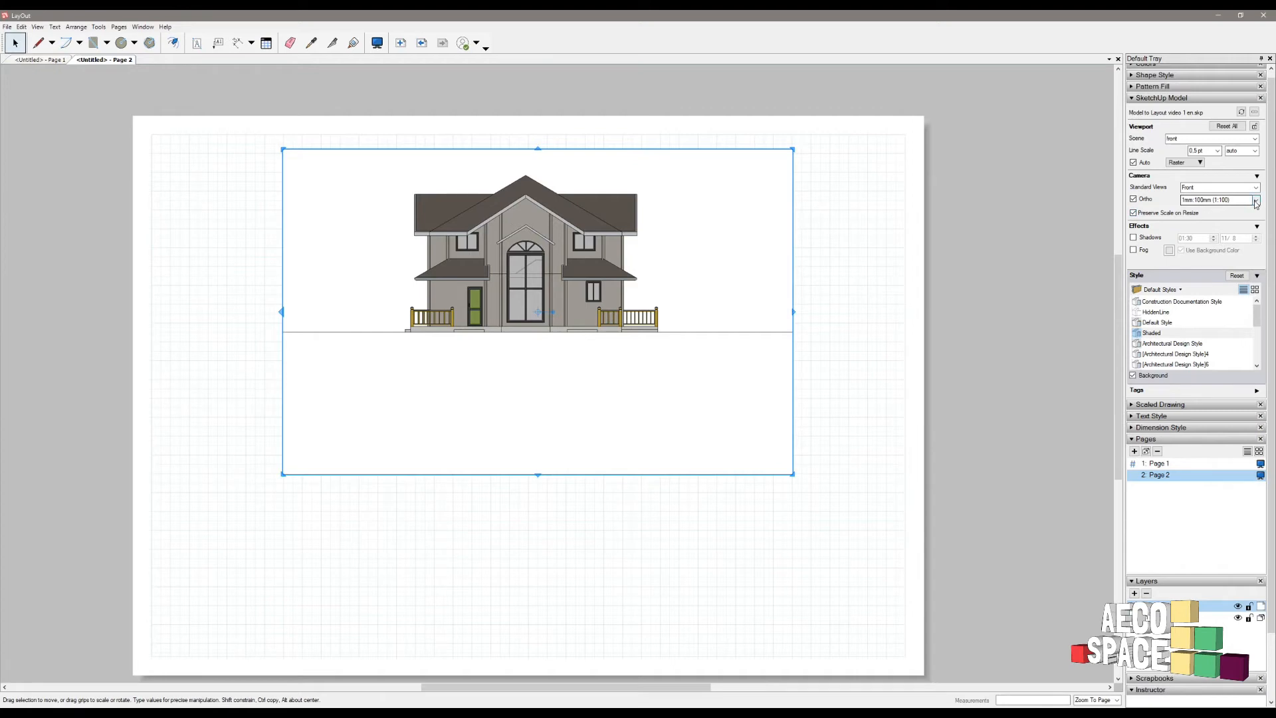
drag(595, 252, 614, 299)
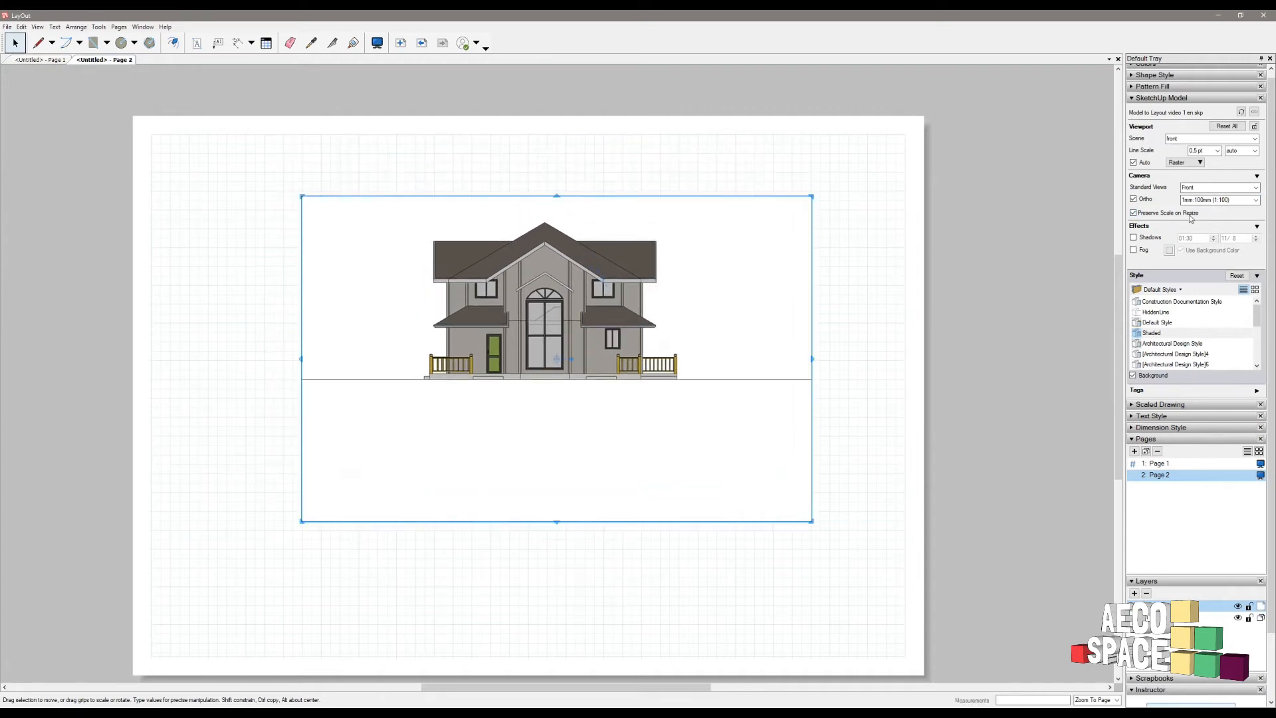
- Turn off Preserve Scale on Resize, reduce the viewport's height from its upper edge, and move it up about 65 mm
click(1134, 213)
drag(557, 196, 558, 332)
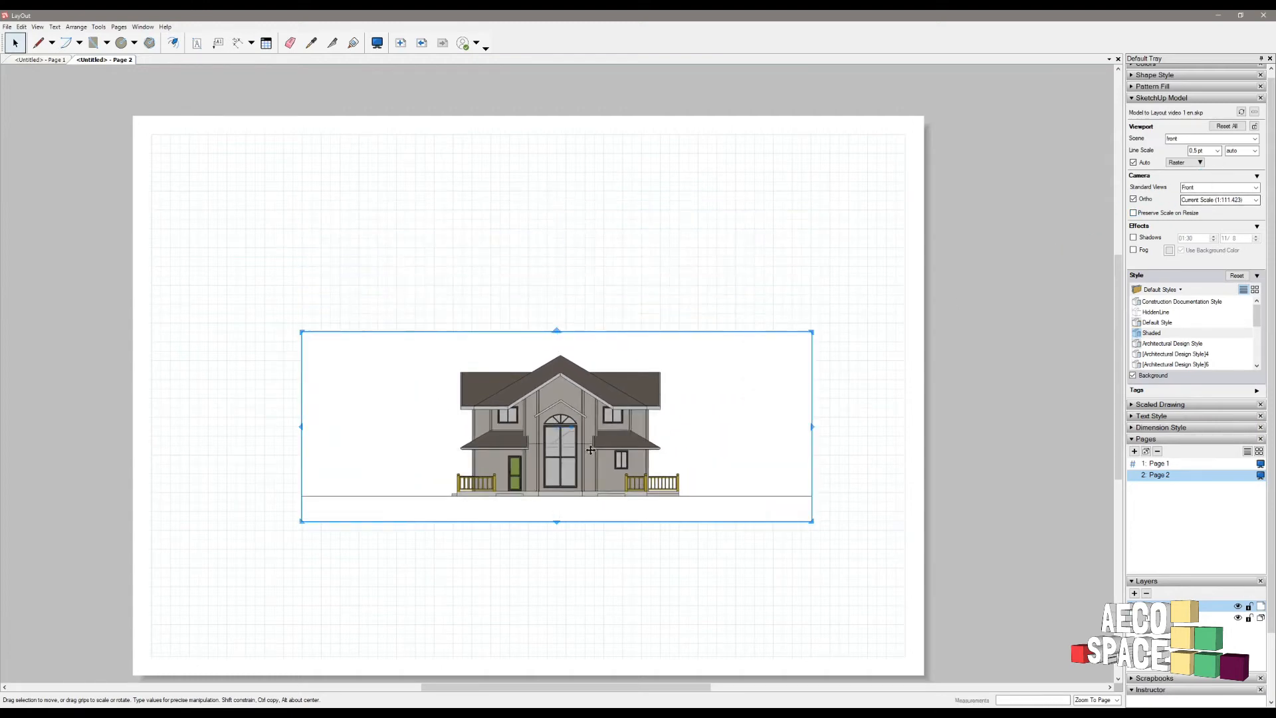
drag(546, 431, 536, 305)
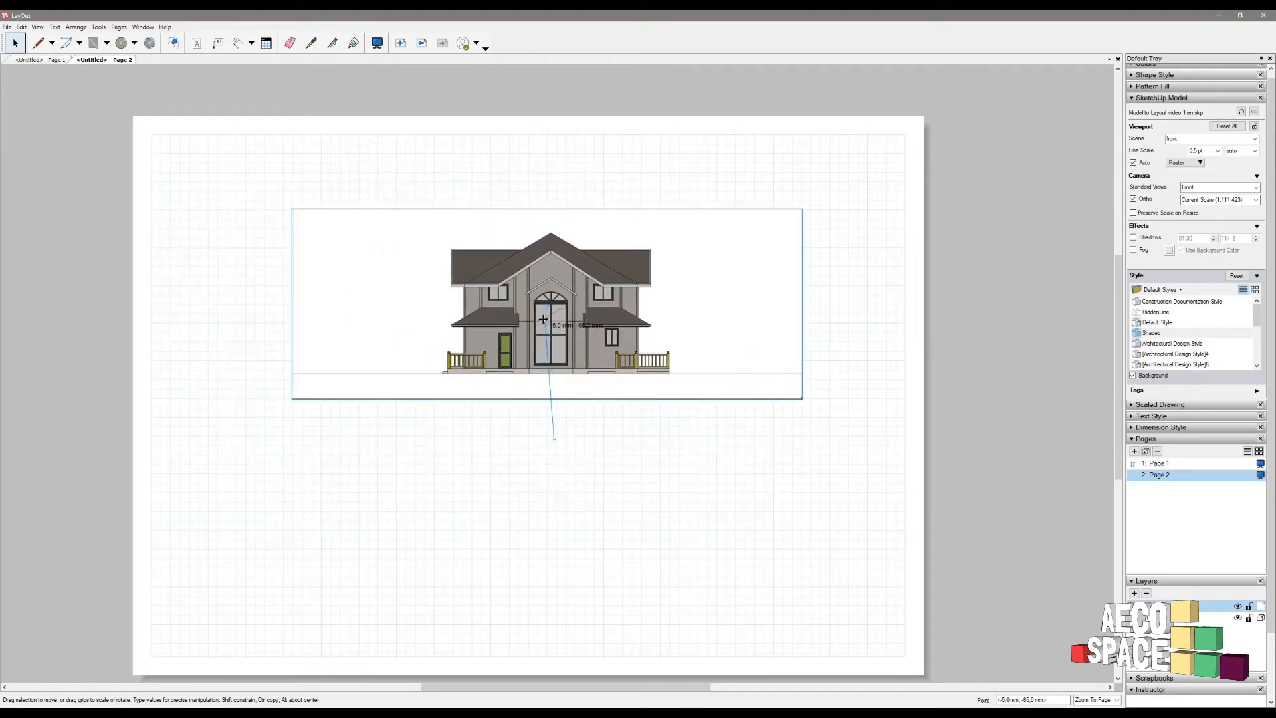
- Switch the page 2 viewport from the front elevation to the 1 floor scene
right_click(688, 330)
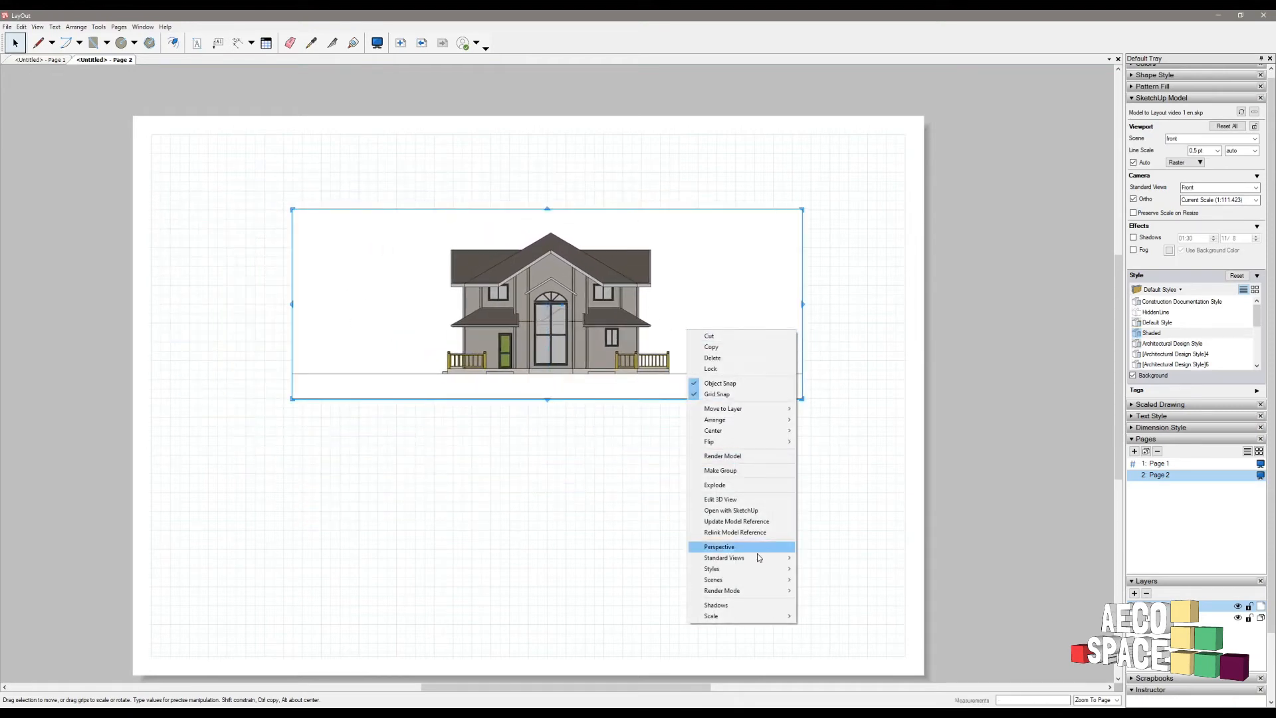
mouse_move(704, 581)
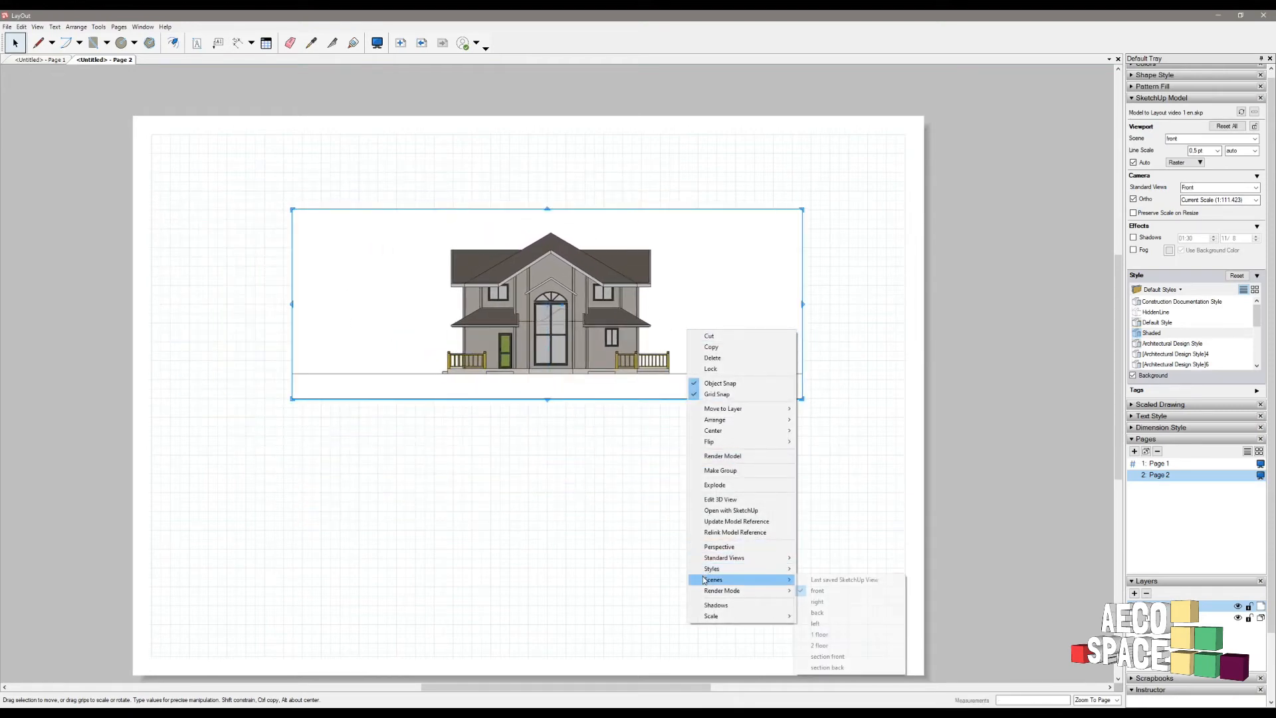
click(822, 635)
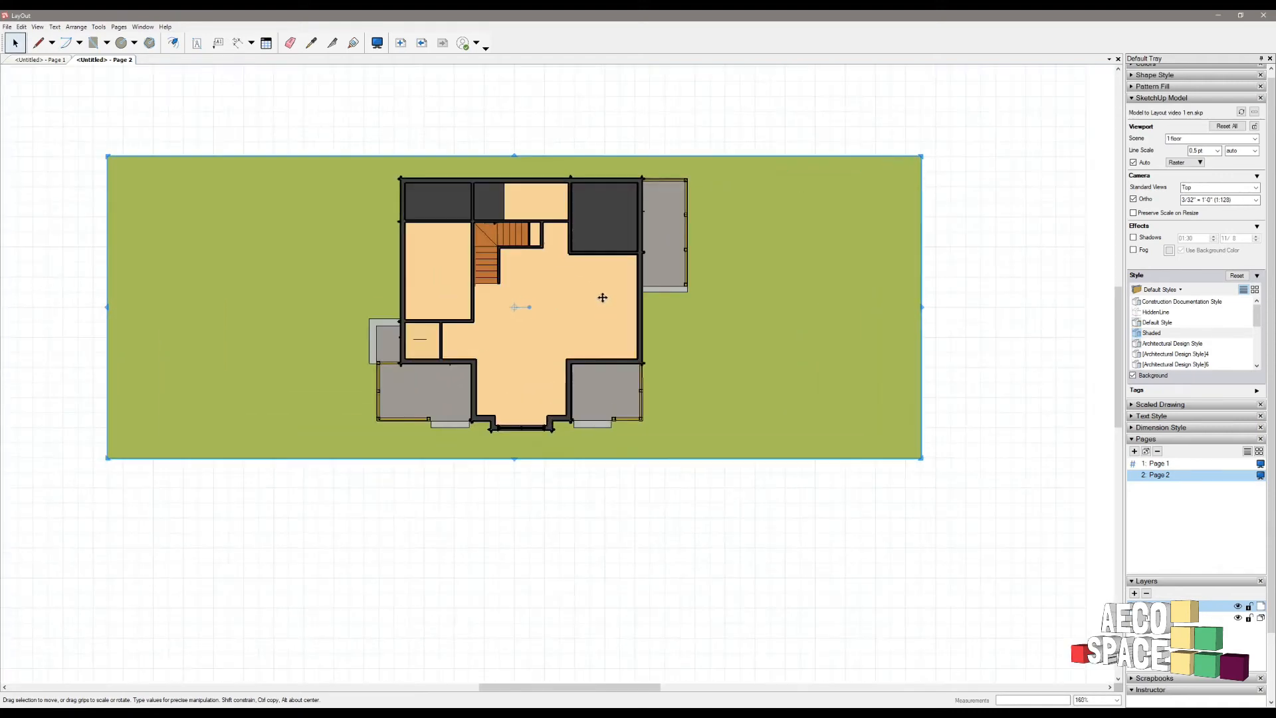
scroll(603, 299, up, 2)
click(706, 603)
click(650, 390)
- Try the Shaded style and [Architectural Design Style]6 on the 1 floor plan viewport
click(1137, 336)
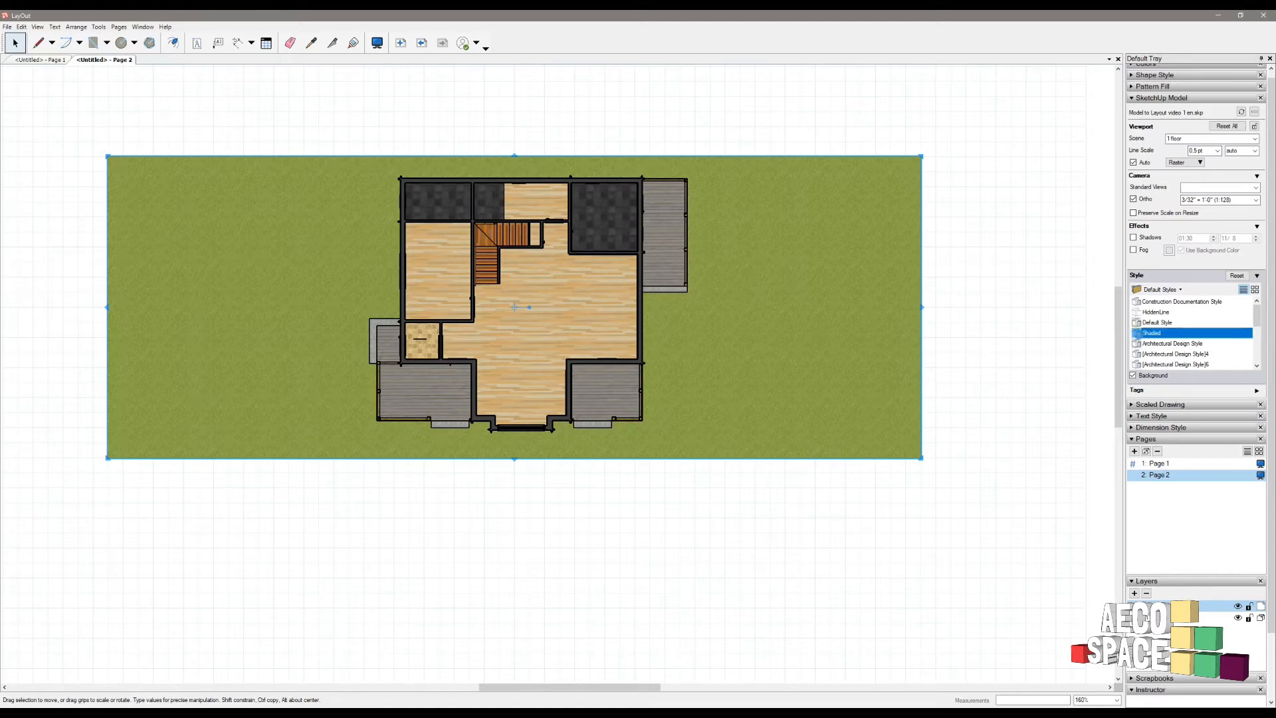
click(1138, 355)
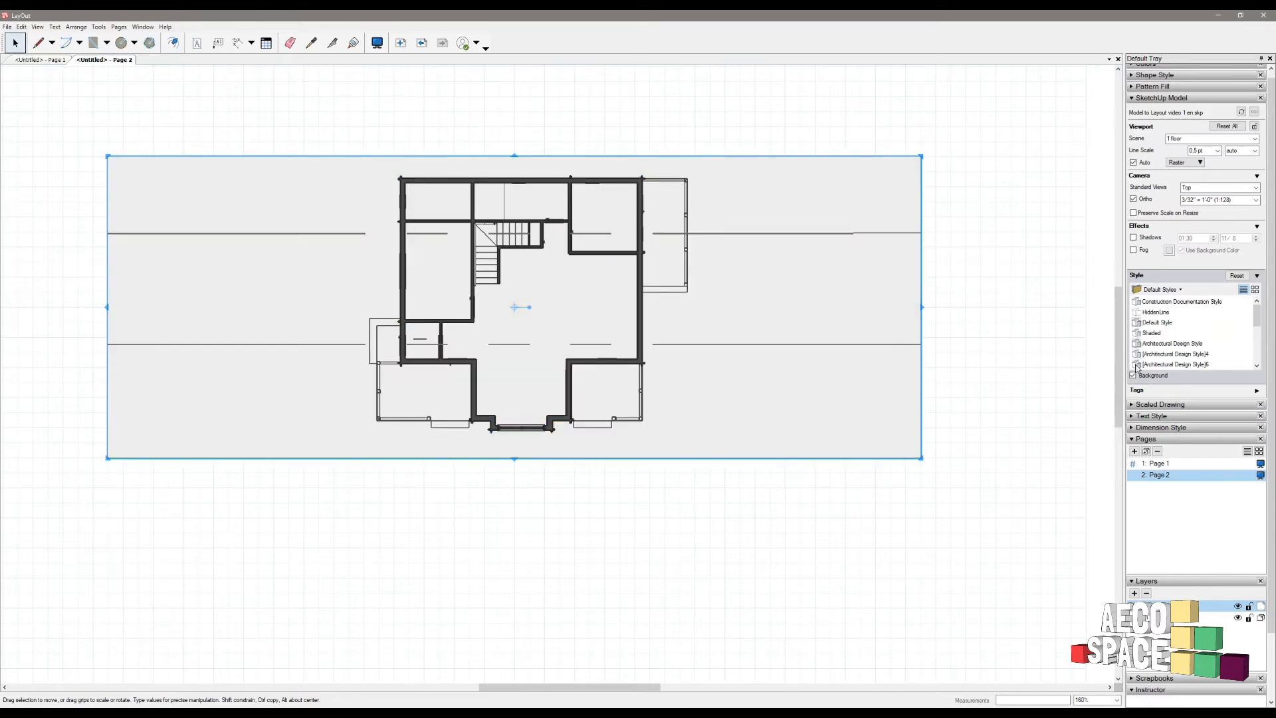
scroll(675, 235, up, 2)
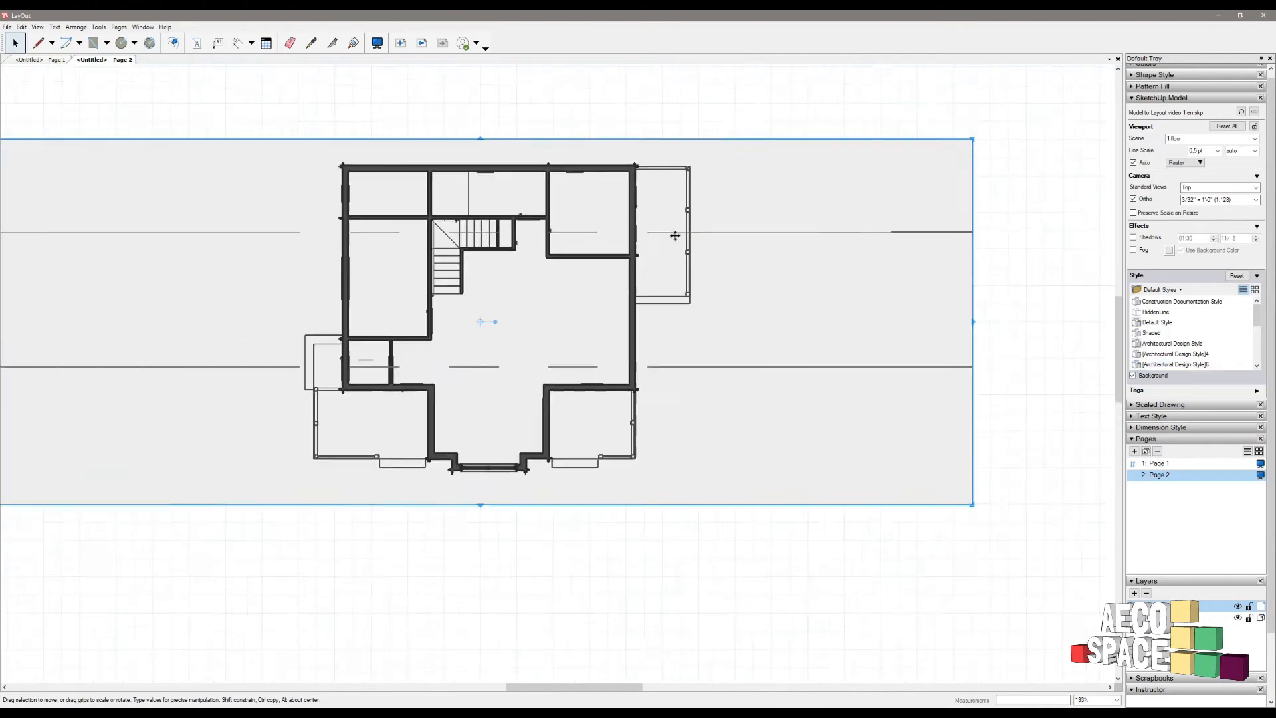
scroll(675, 236, up, 2)
- Place a copy of the grey 1 floor plan viewport below the original and browse other default styles for it
scroll(676, 238, down, 6)
middle_drag(868, 274, 816, 329)
drag(603, 336, 564, 567)
click(600, 275)
click(516, 391)
click(569, 562)
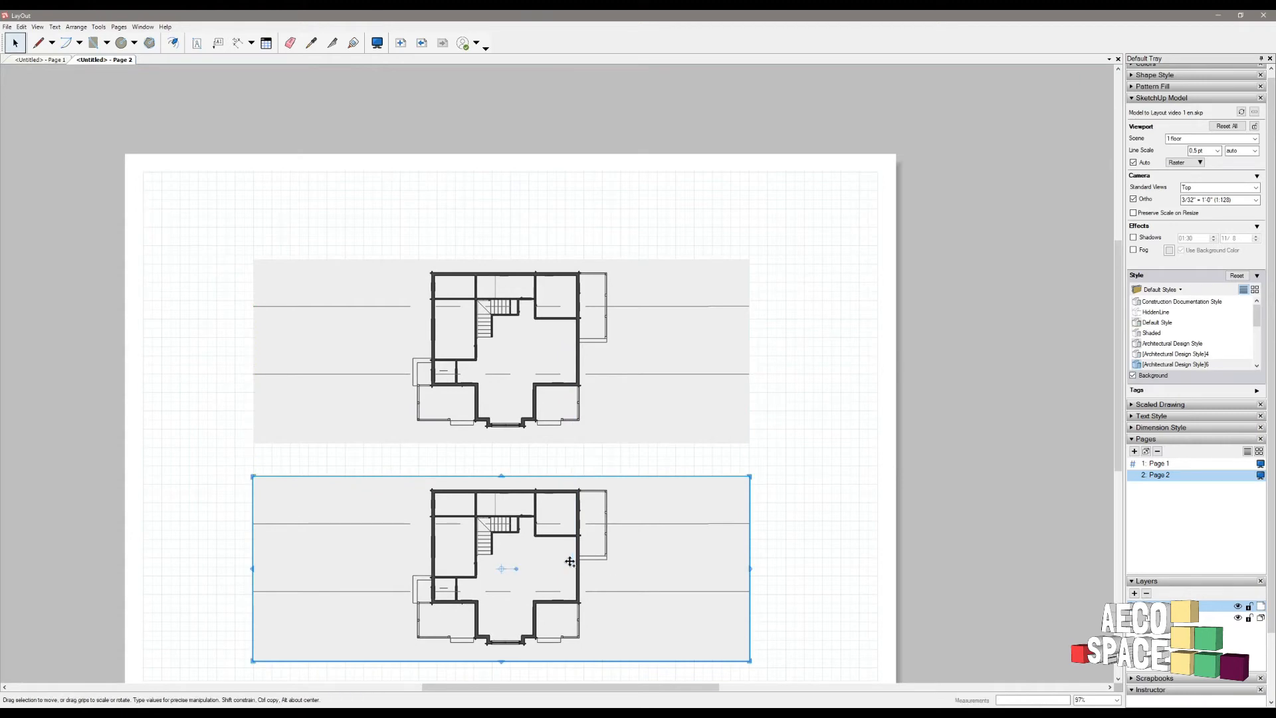
scroll(1223, 329, down, 3)
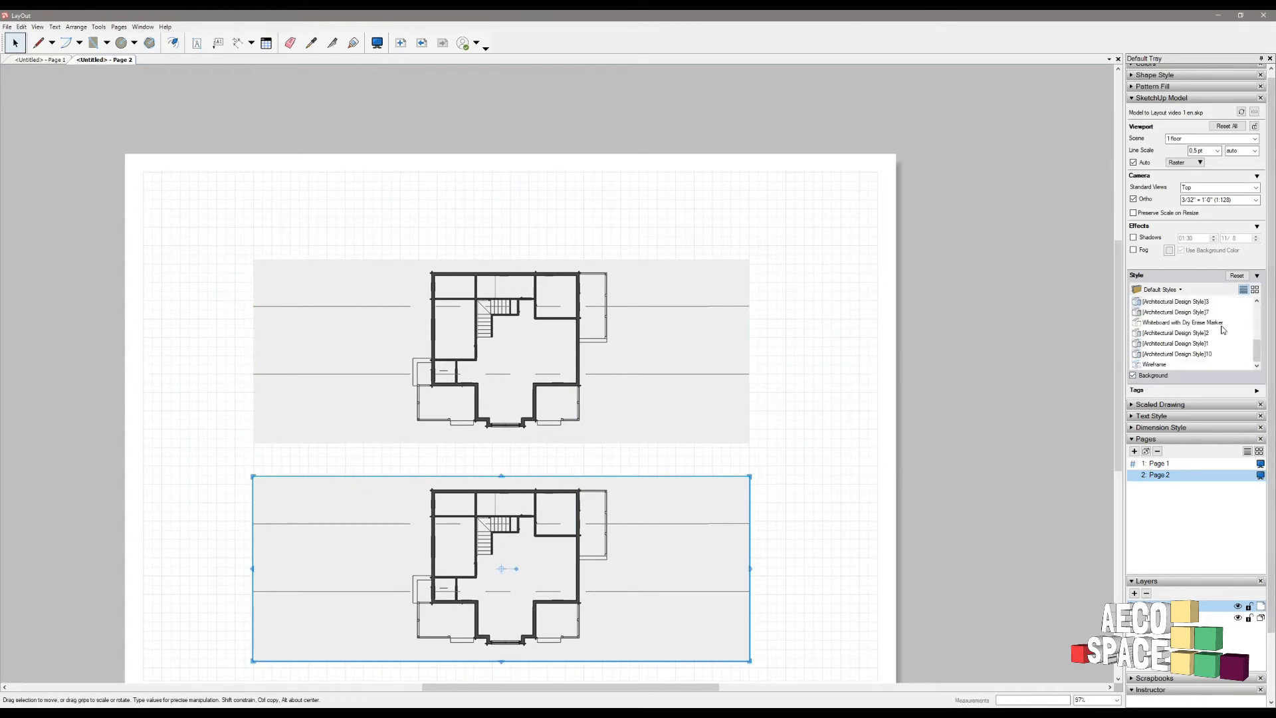
- Apply the Architectural Design Style to the upper 1 floor plan viewport and delete the grey copy below it
click(618, 319)
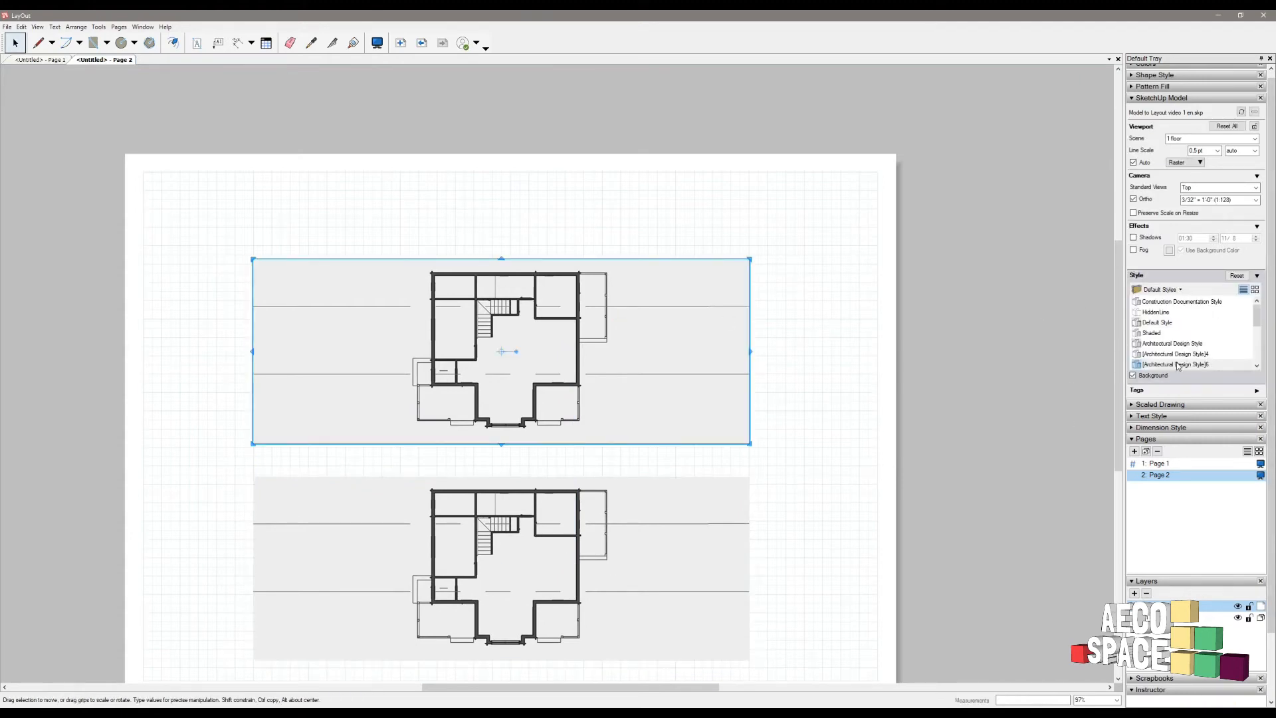
click(1184, 344)
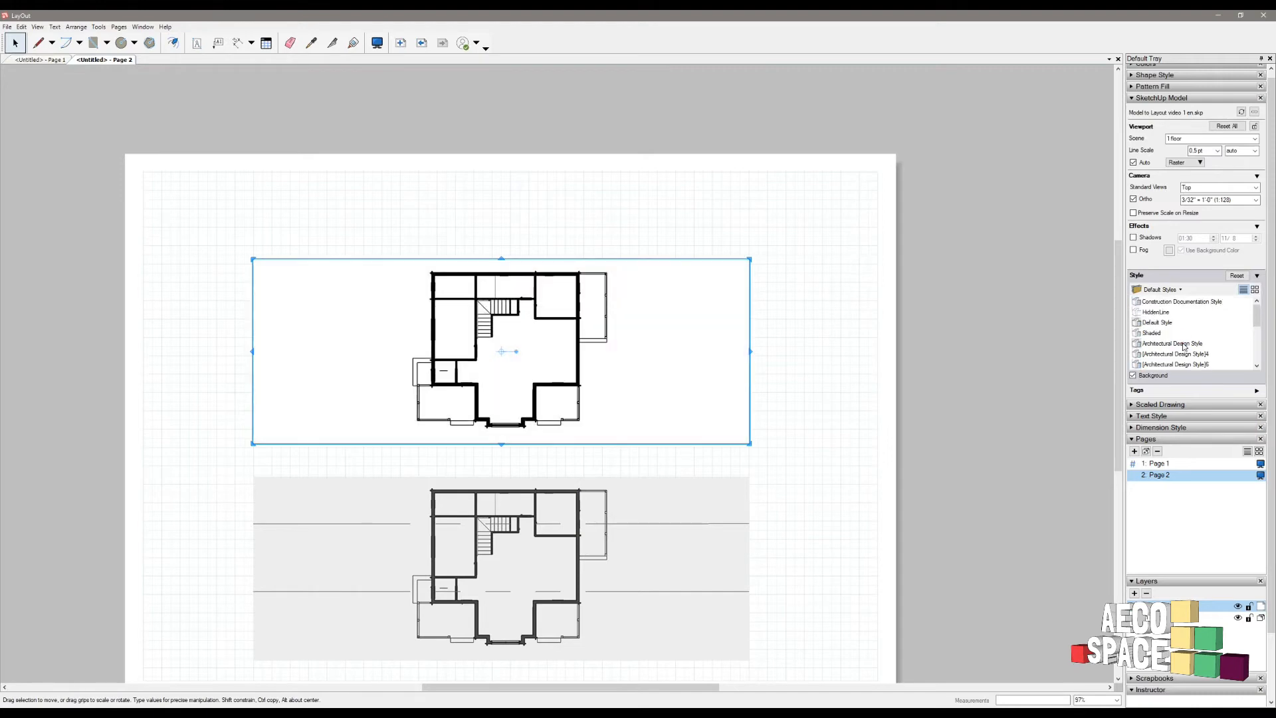
click(597, 521)
key(Delete)
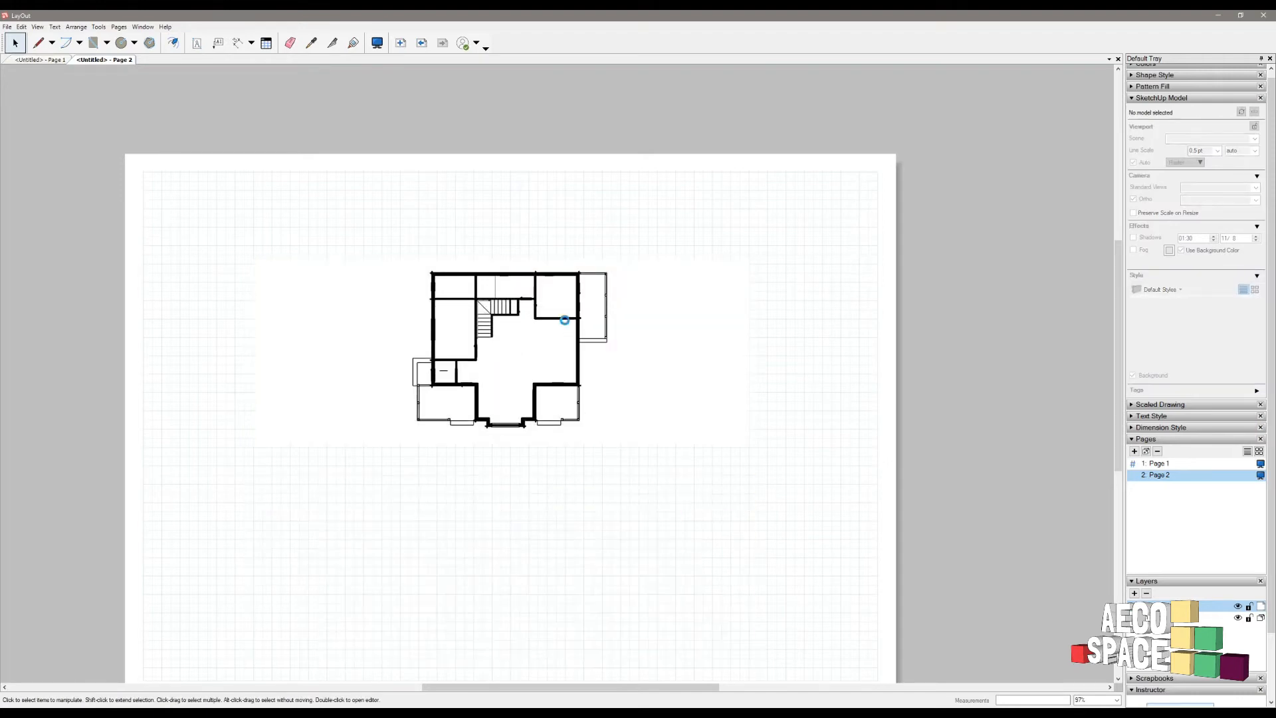
- Copy the restyled 1 floor plan viewport straight down into the lower half of page 2
click(558, 355)
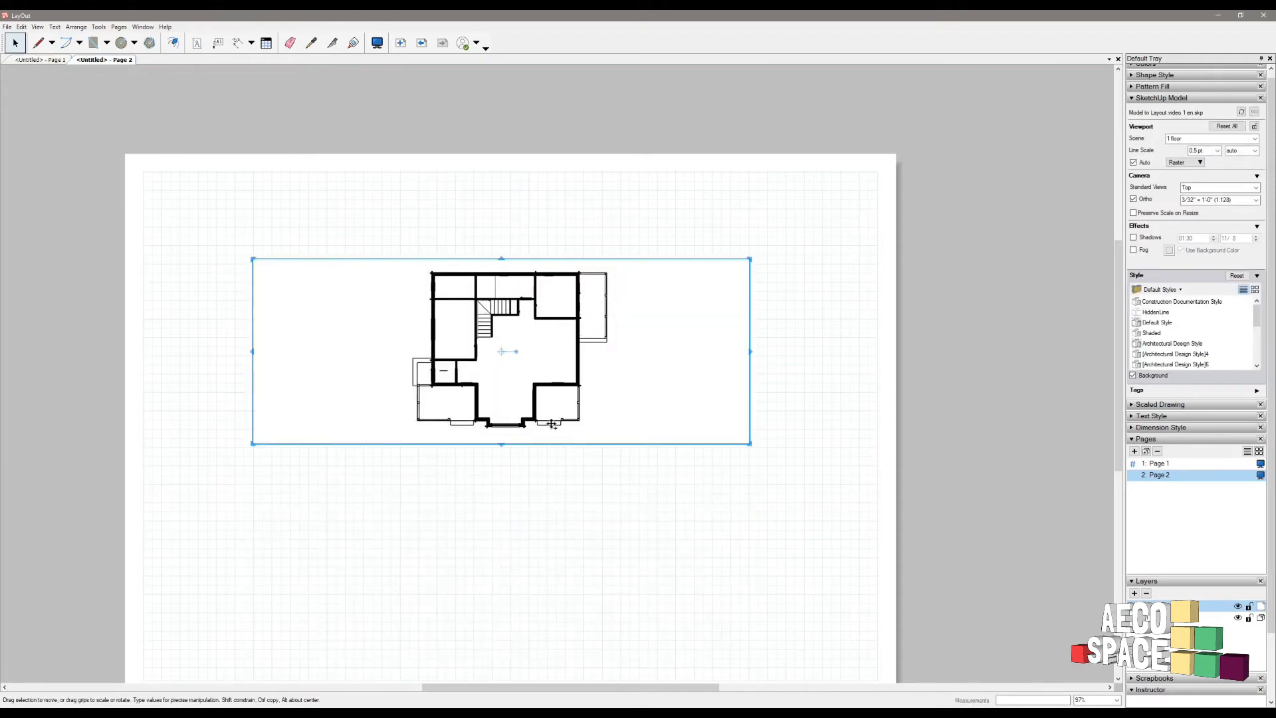
drag(568, 418, 566, 620)
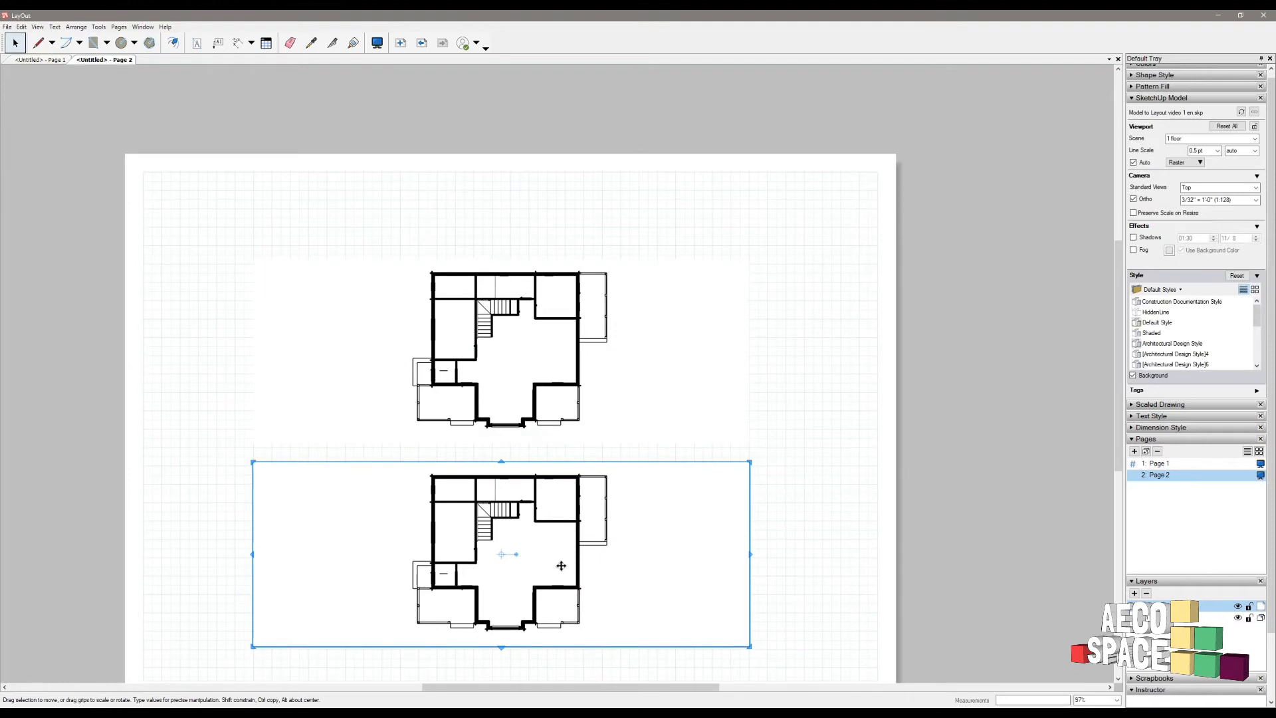
scroll(638, 506, down, 2)
scroll(638, 512, up, 4)
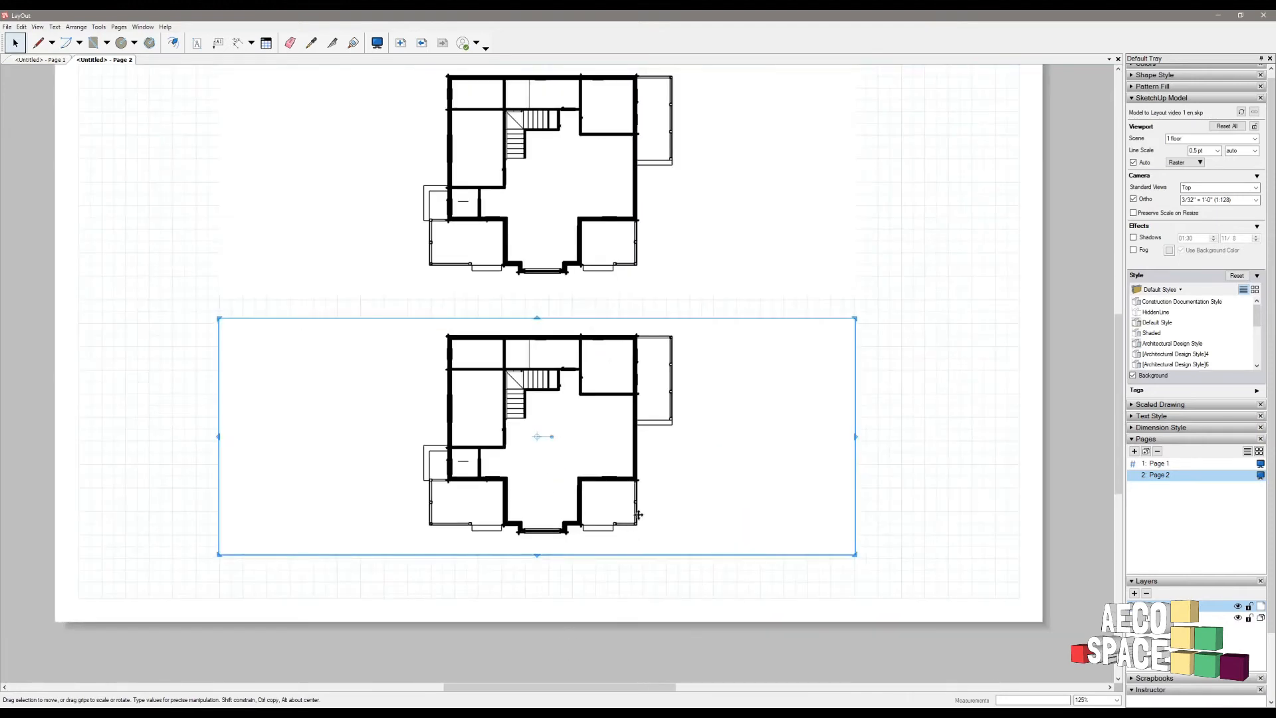
- Set the lower viewport to the 2 floor scene and nudge it slightly right to line up with the plan above
right_click(650, 477)
mouse_move(683, 435)
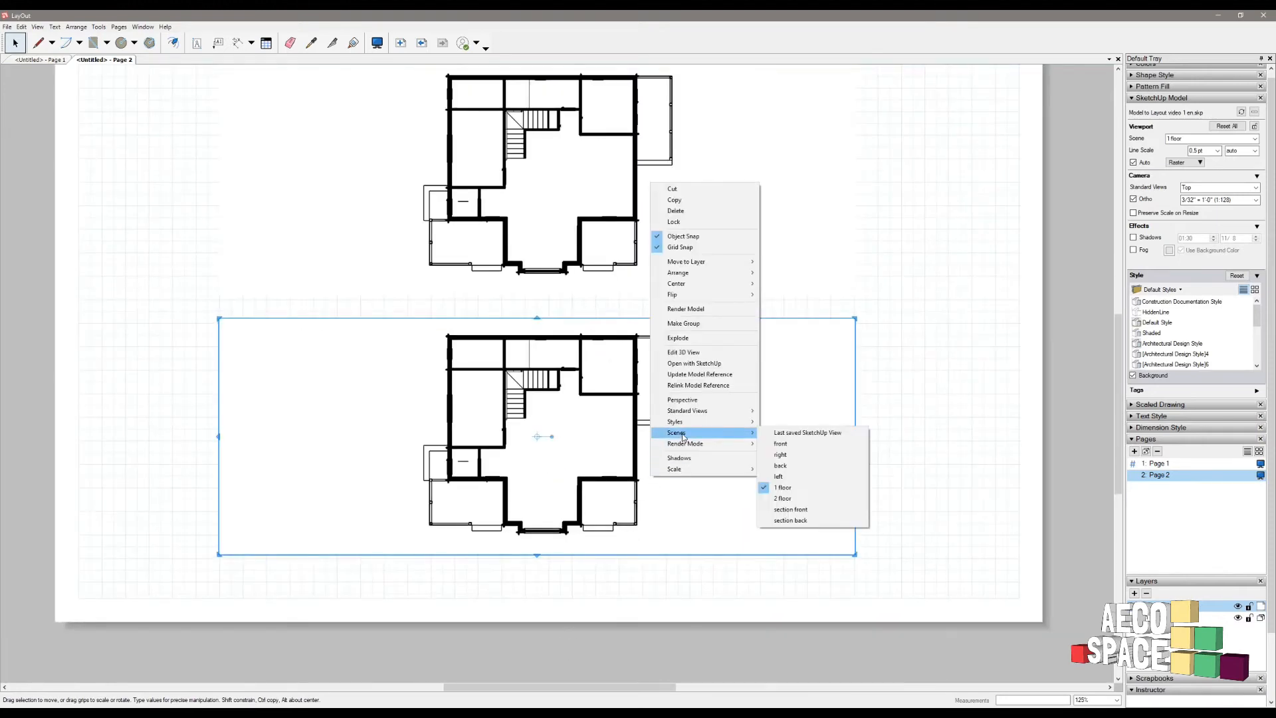
click(791, 498)
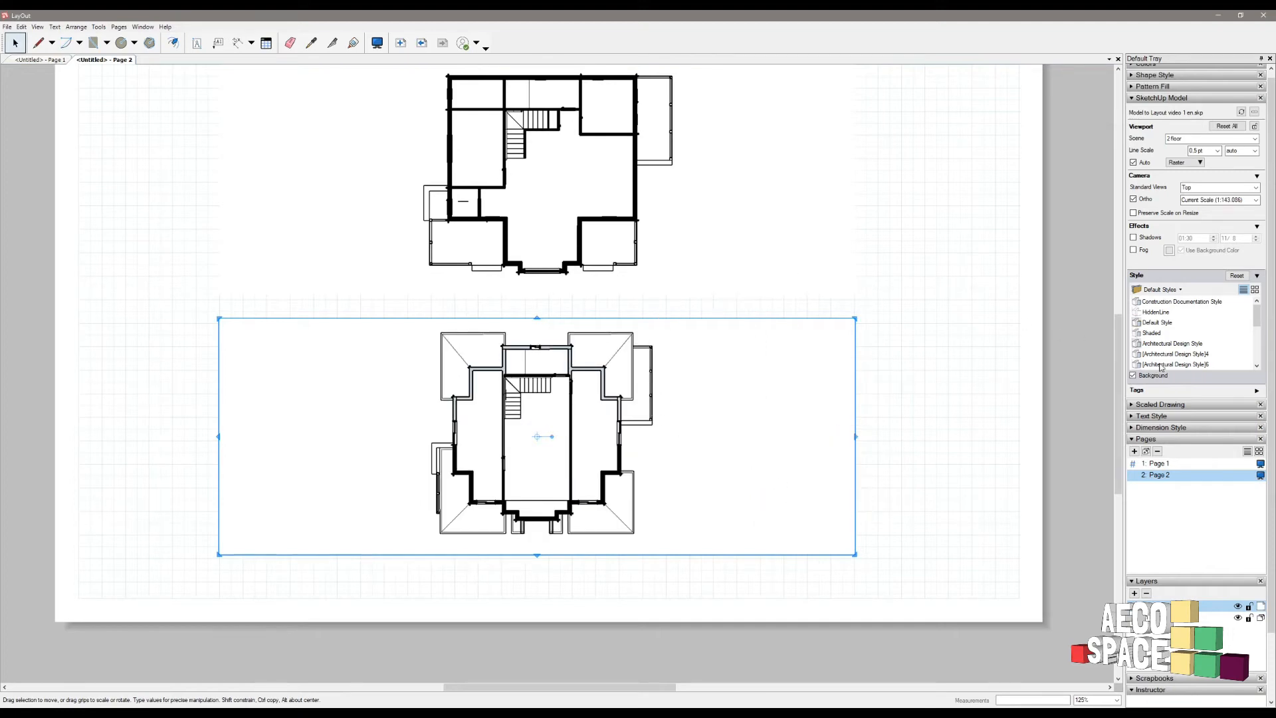
click(877, 223)
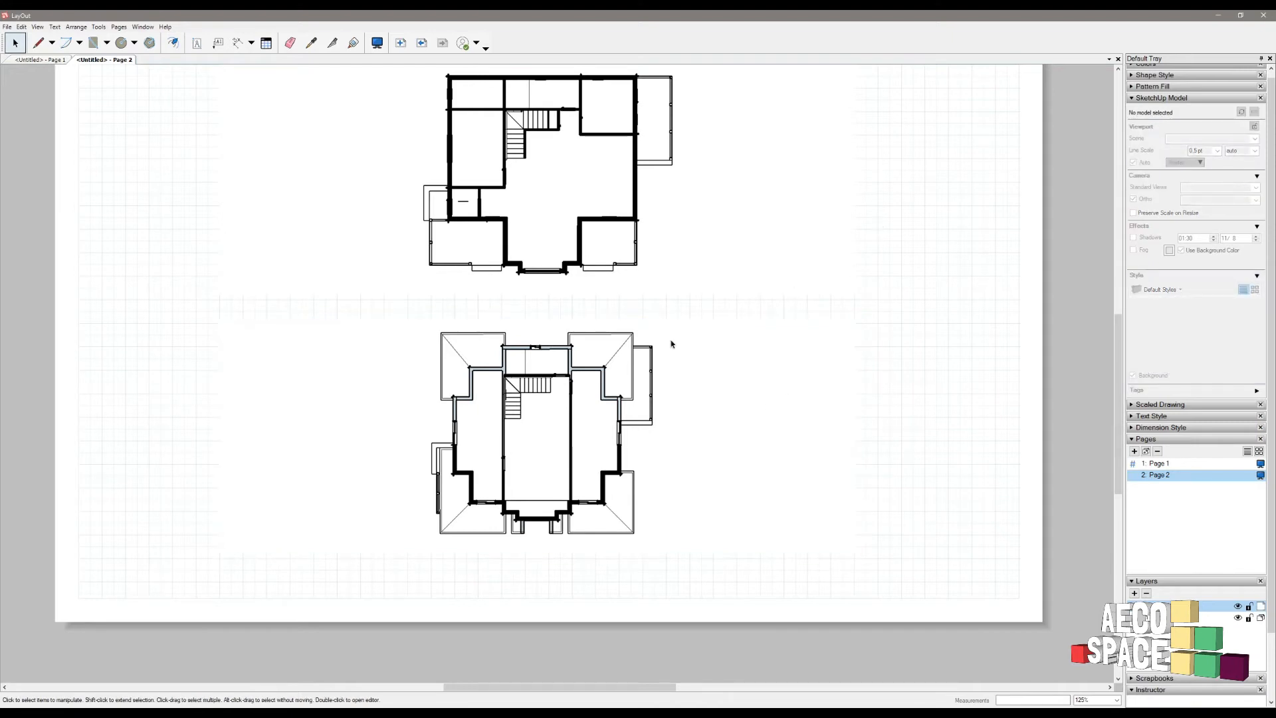
click(597, 394)
mouse_move(612, 377)
mouse_down()
mouse_move(627, 376)
mouse_move(615, 377)
mouse_up()
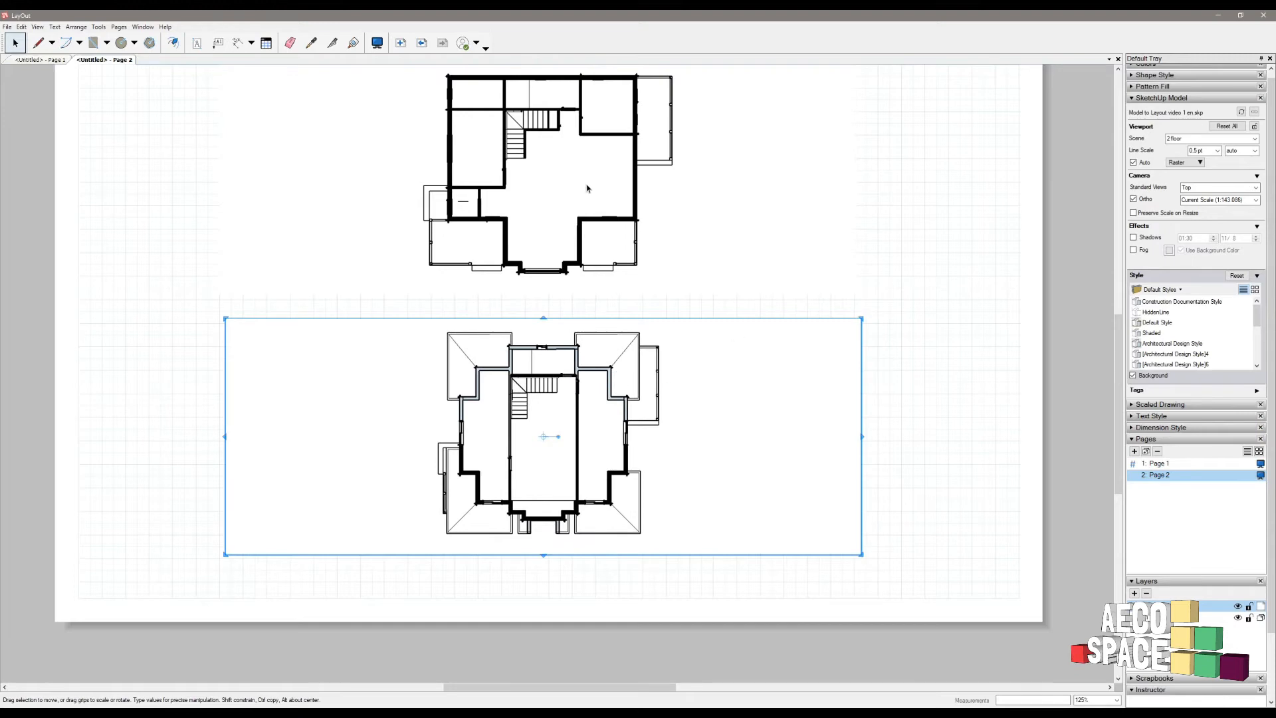
- Compare the scale settings and drawn sizes of the 1 floor and 2 floor plan viewports
click(568, 151)
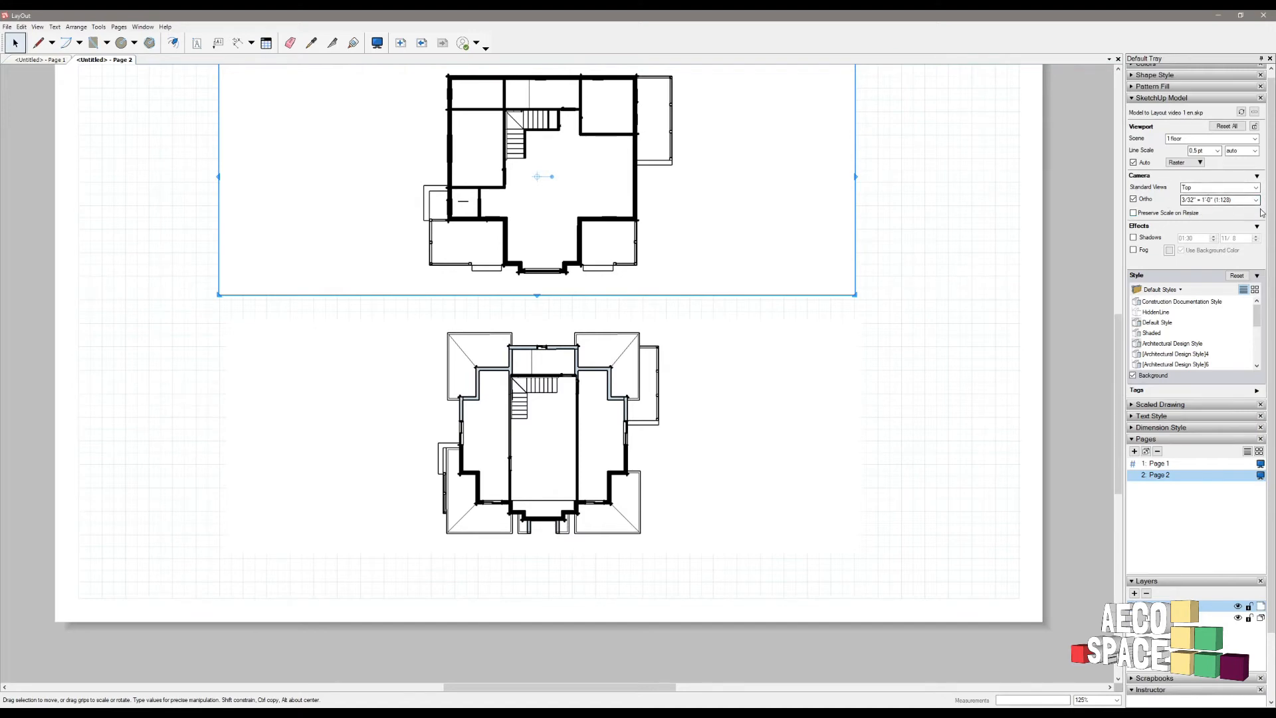
scroll(911, 296, down, 3)
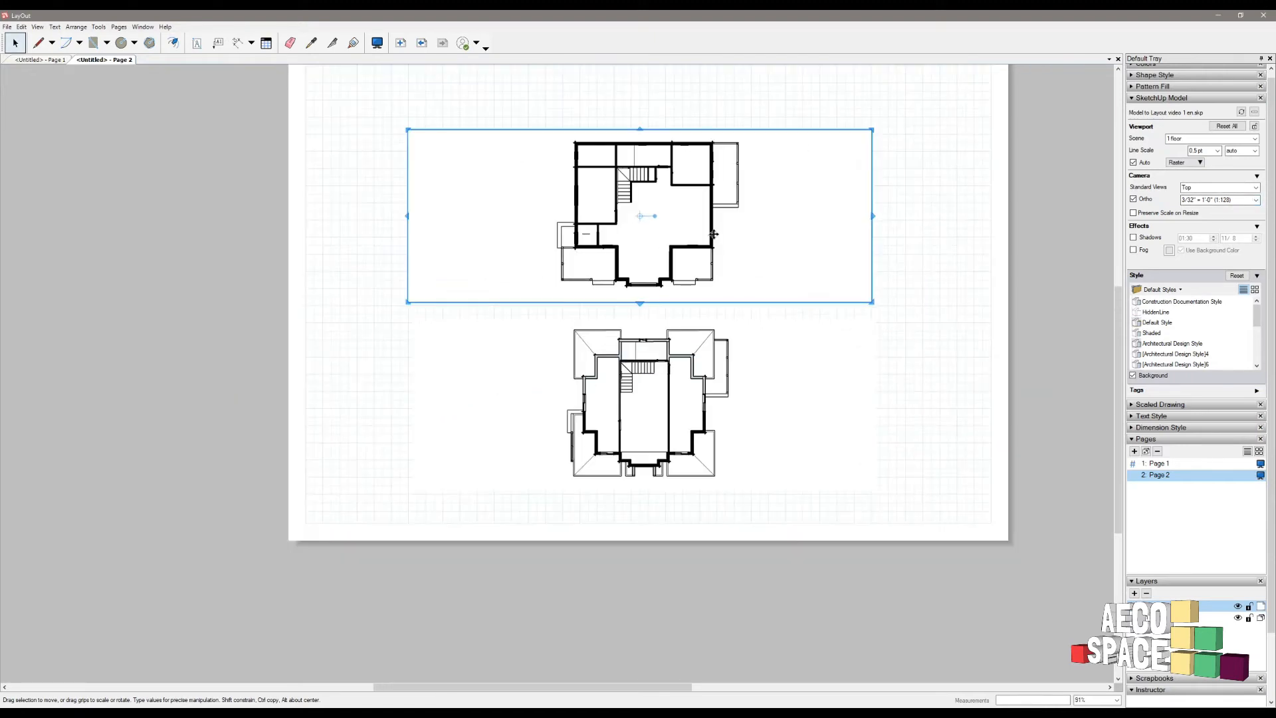
click(732, 367)
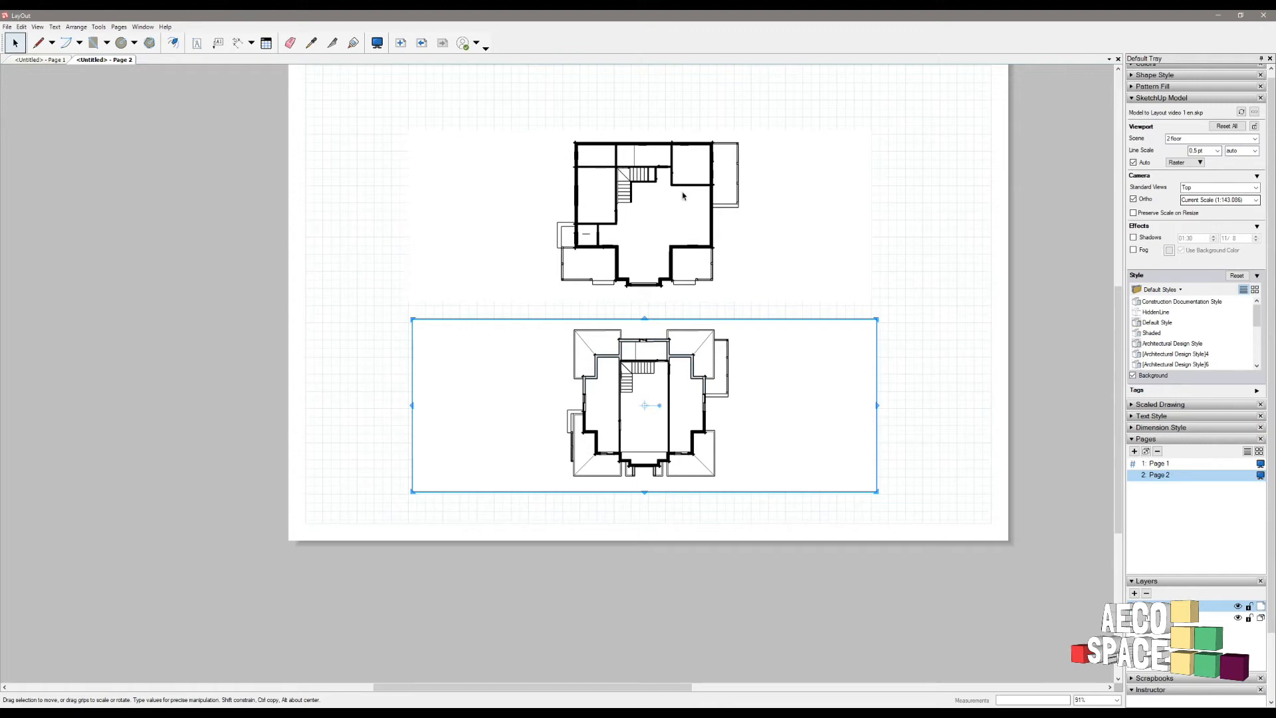
click(587, 210)
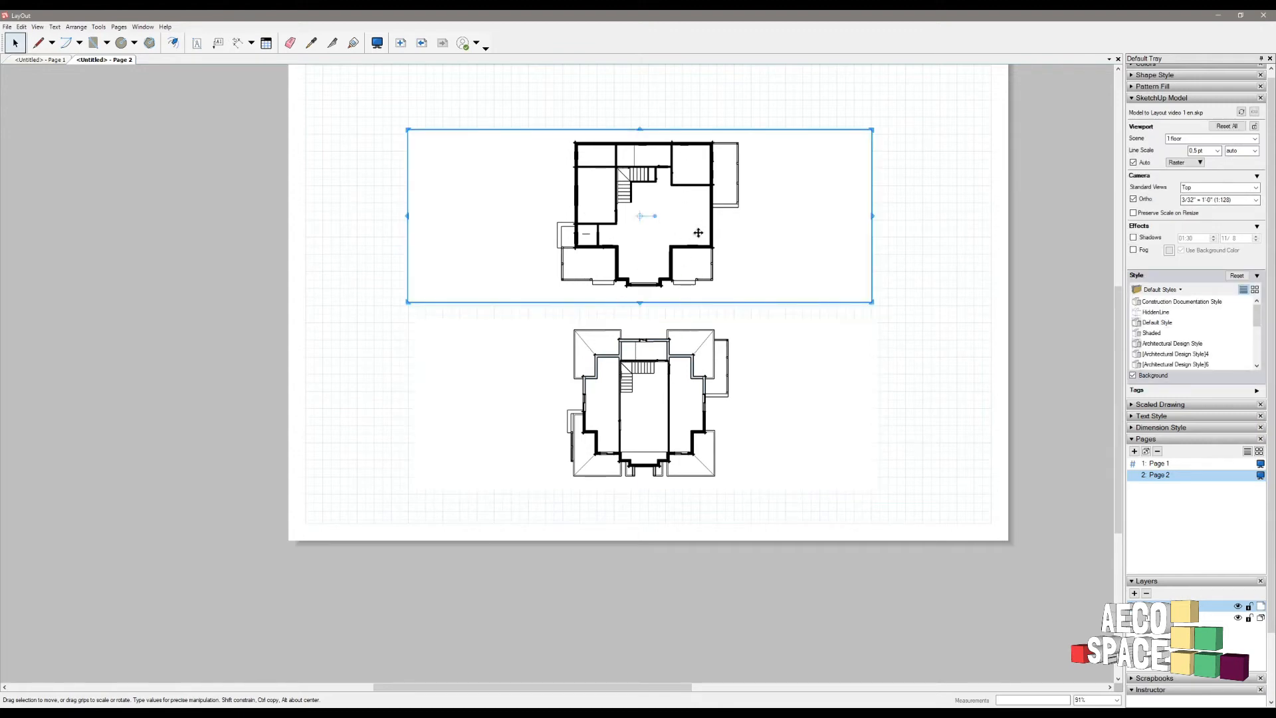
click(681, 401)
click(710, 227)
scroll(781, 310, up, 2)
scroll(825, 292, down, 3)
scroll(864, 292, up, 1)
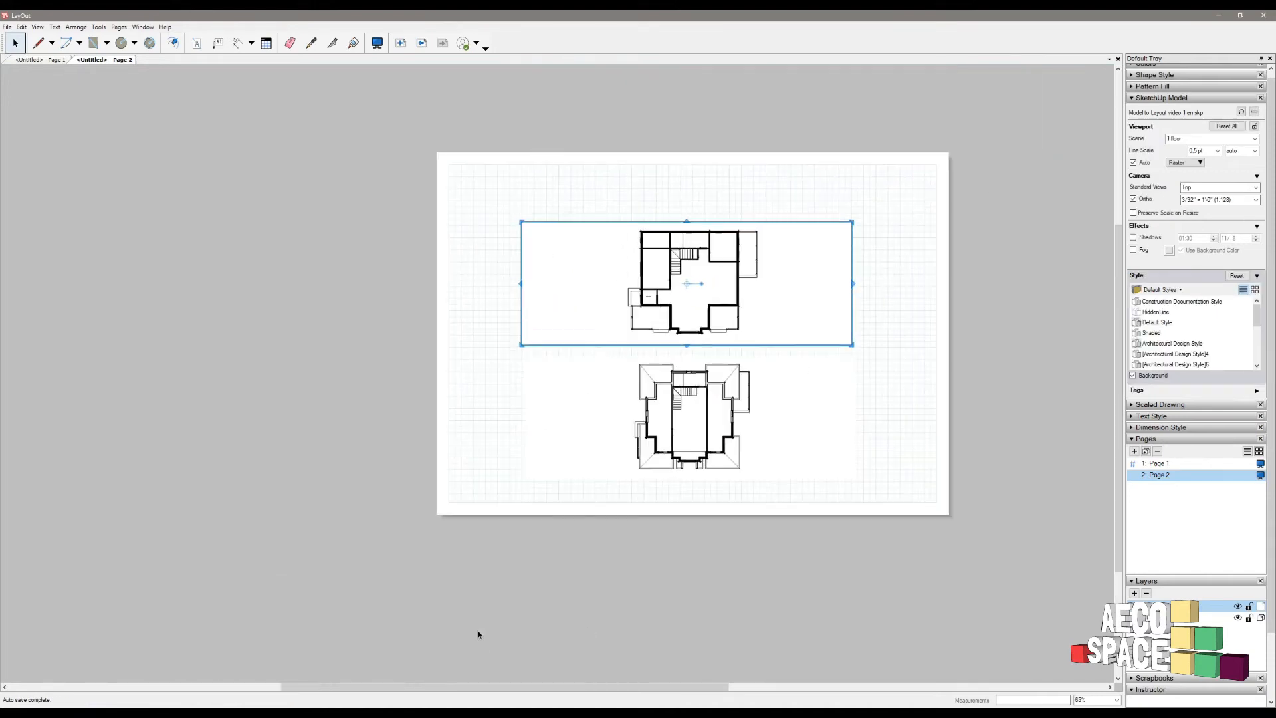
- Switch to SketchUp and view the 1 floor scene followed by the 2 floor scene to compare their framing
click(234, 714)
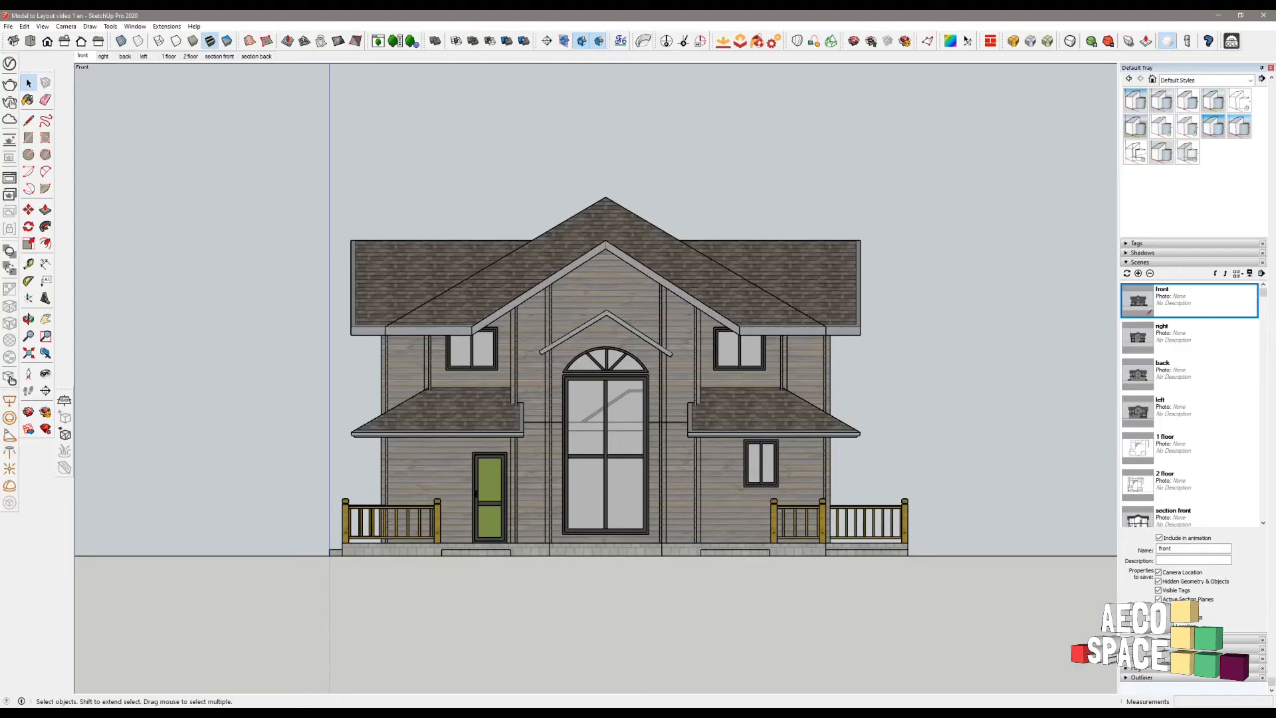
click(169, 57)
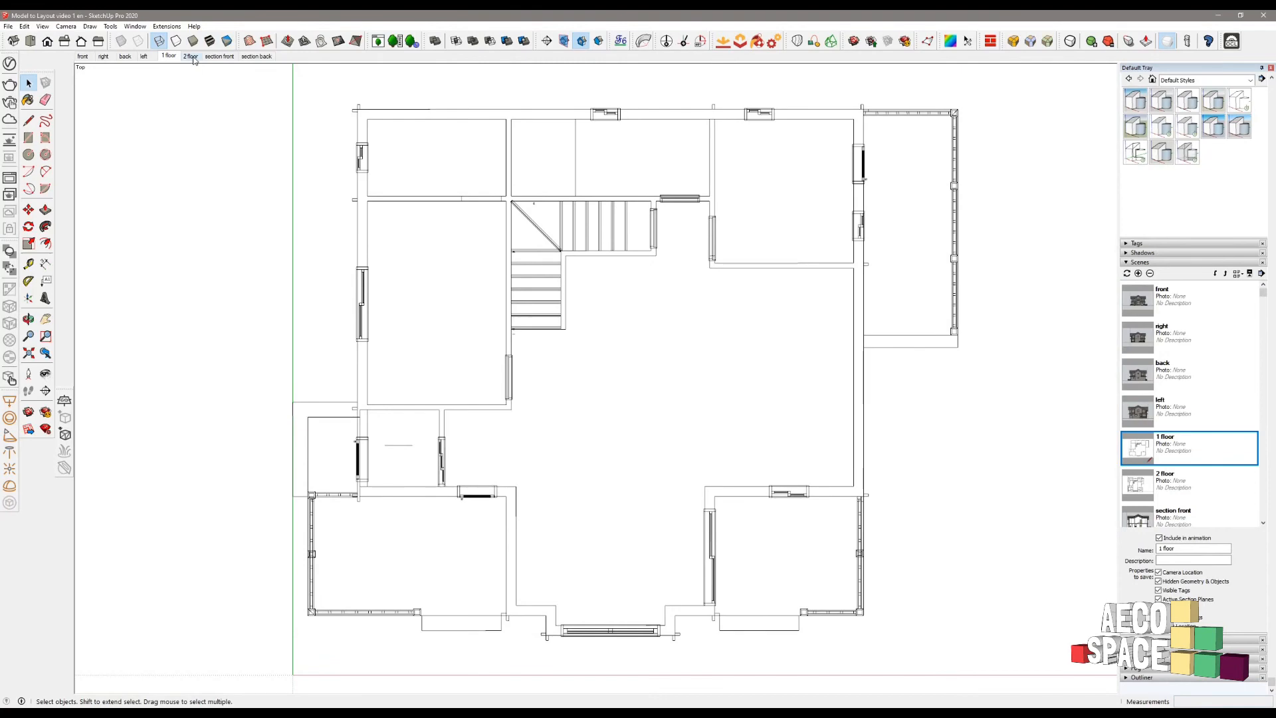
click(192, 57)
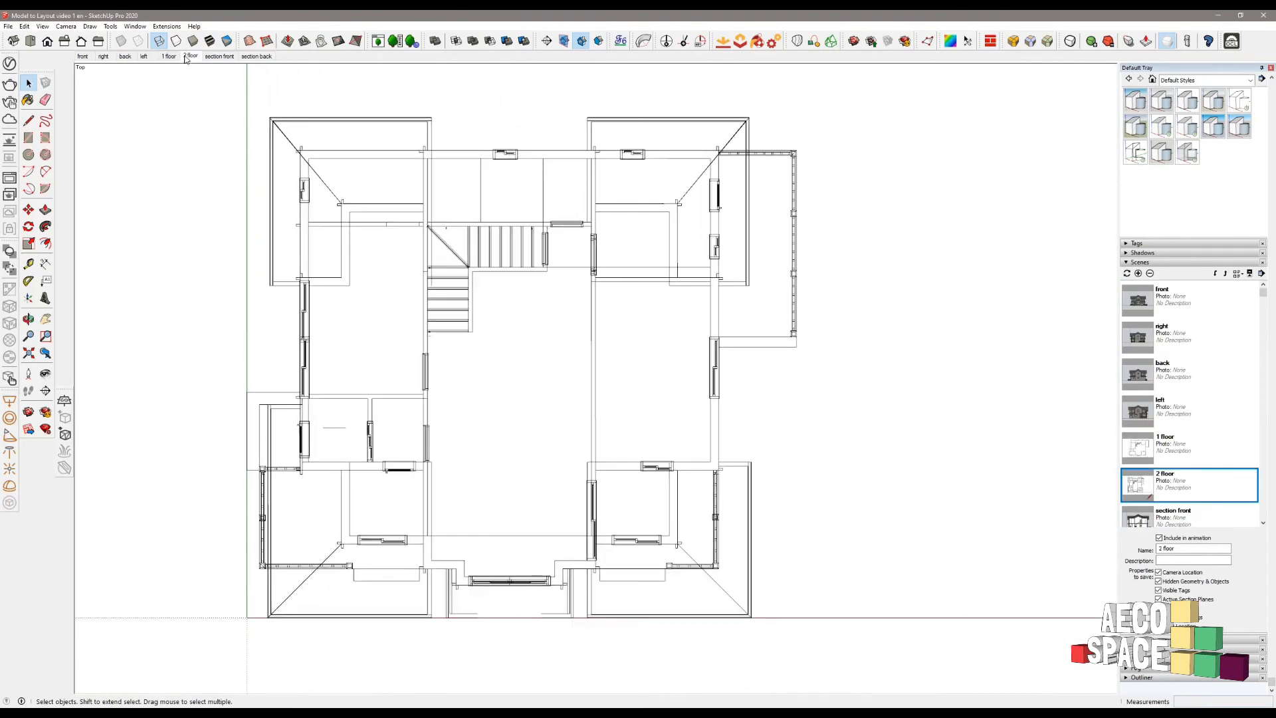
- Return to the 1 floor scene and make section plane Section 11 the active cut through the Outliner
click(170, 59)
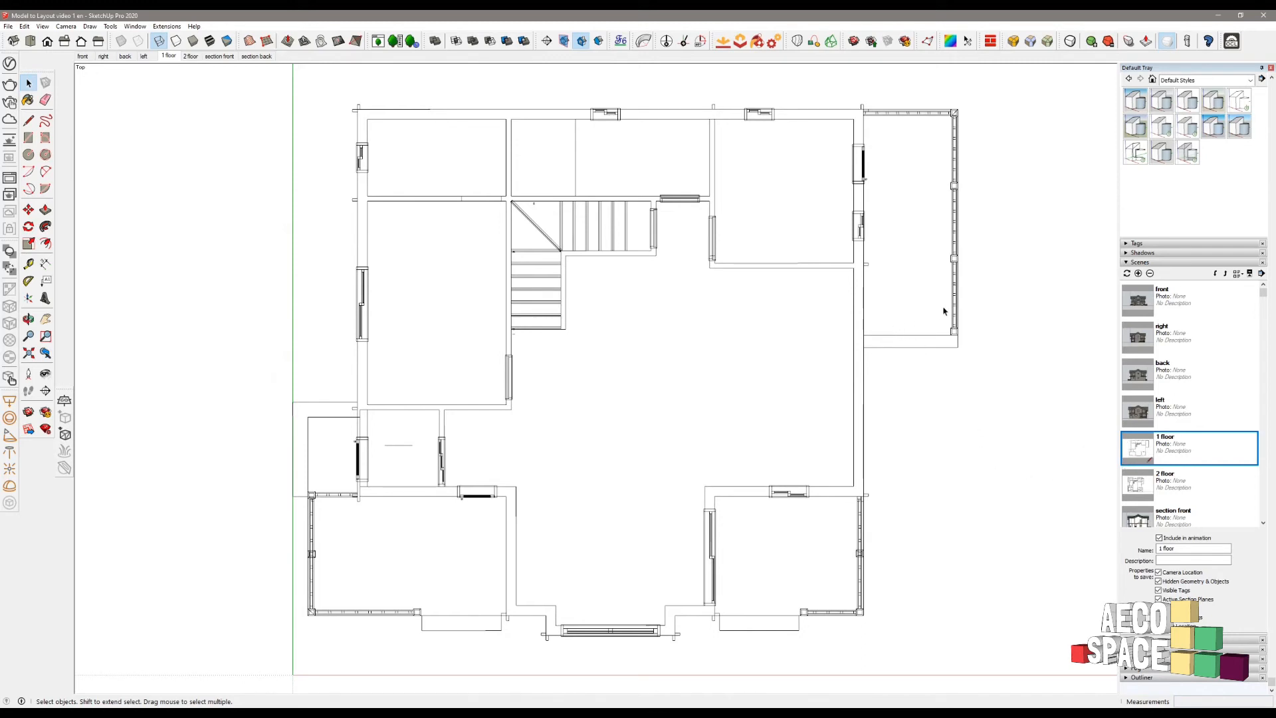
scroll(1209, 398, down, 5)
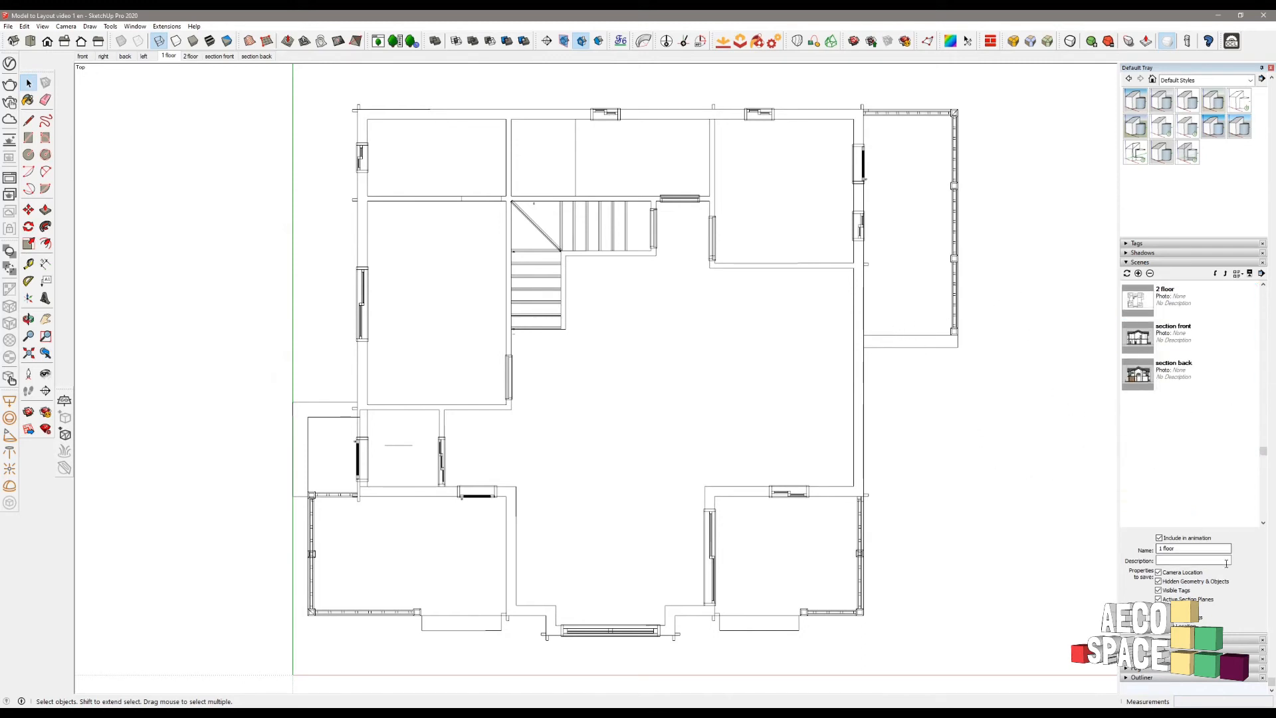
click(1171, 684)
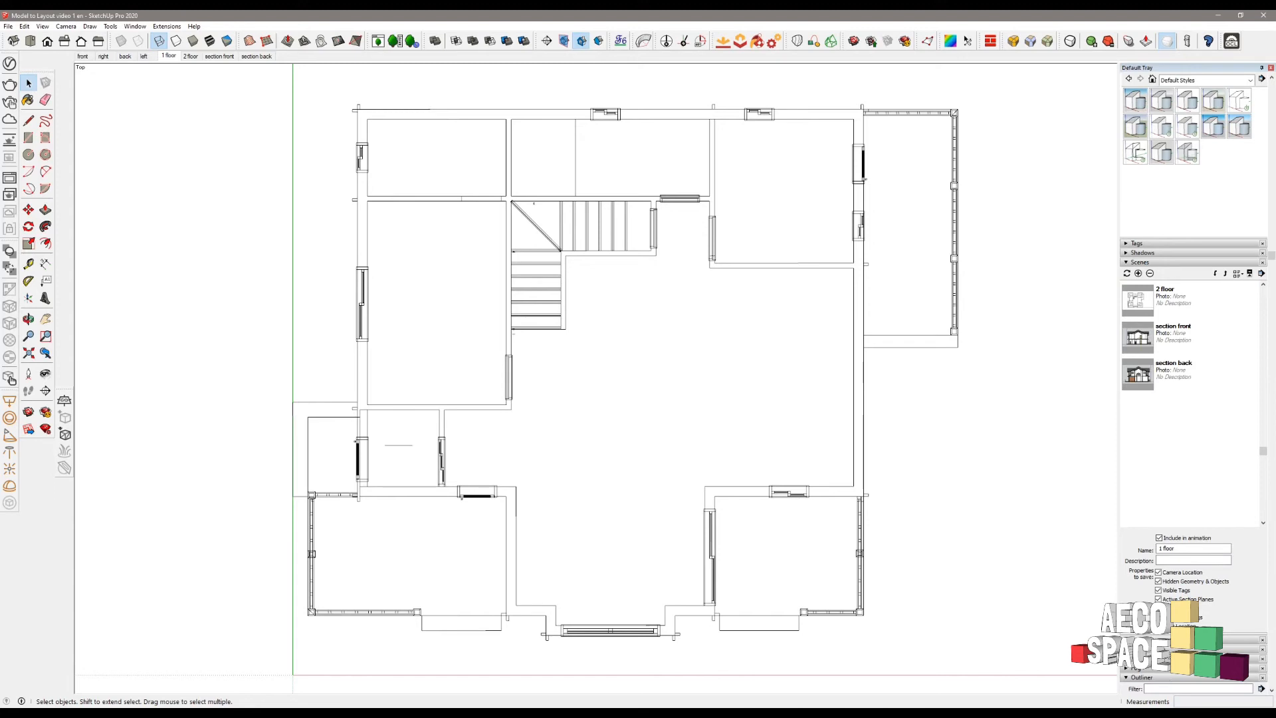
click(1160, 265)
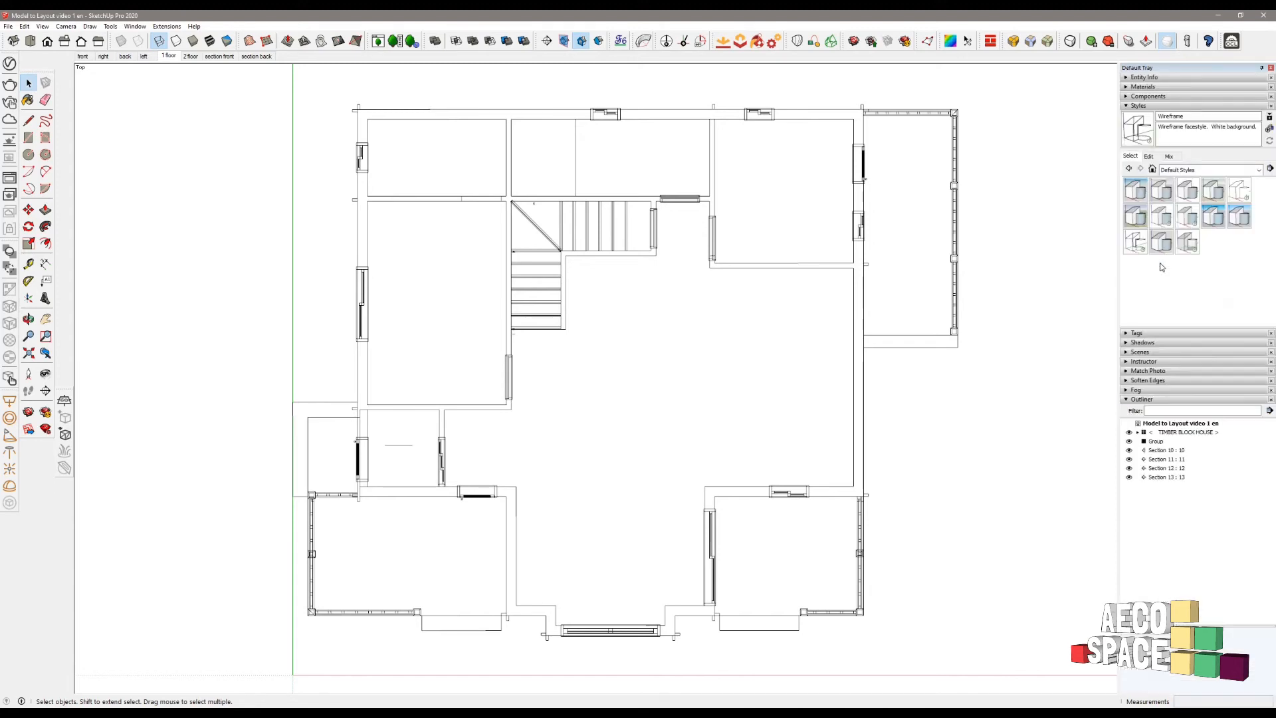
right_click(1166, 459)
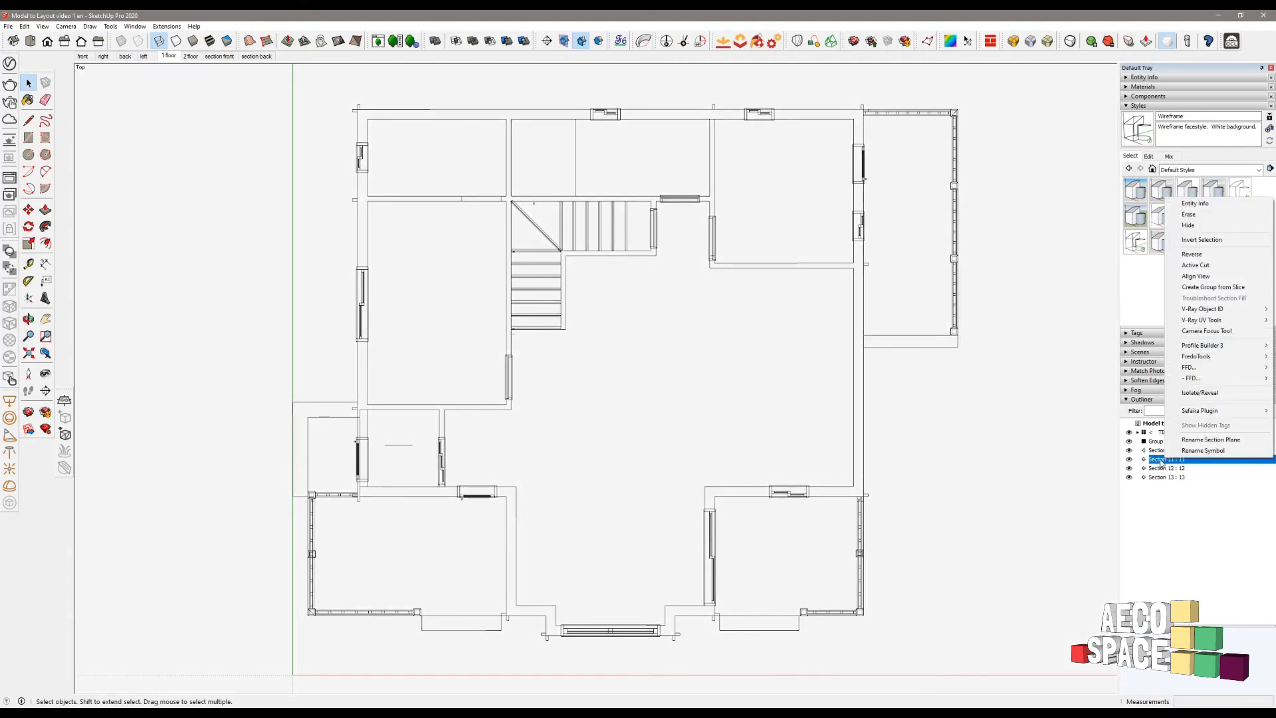
click(1194, 266)
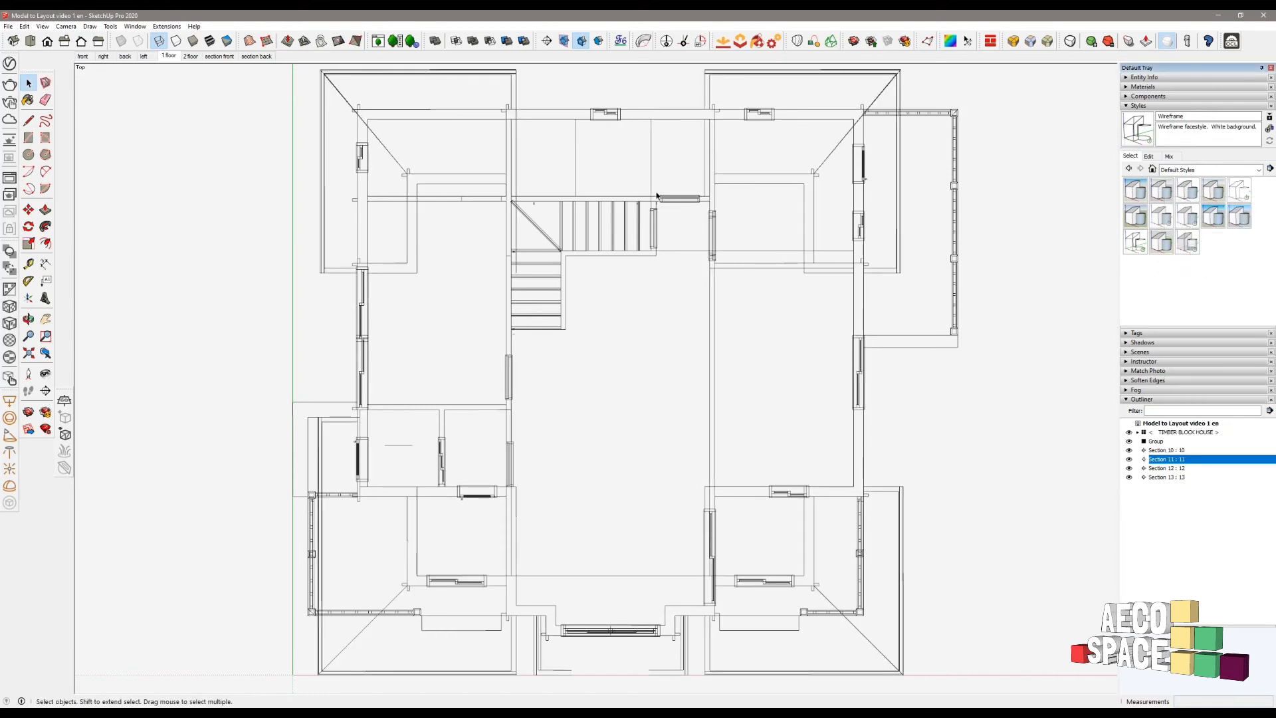
- Update the 2 floor scene with the current view and compare the framing of the 1 floor and 2 floor scenes
right_click(194, 57)
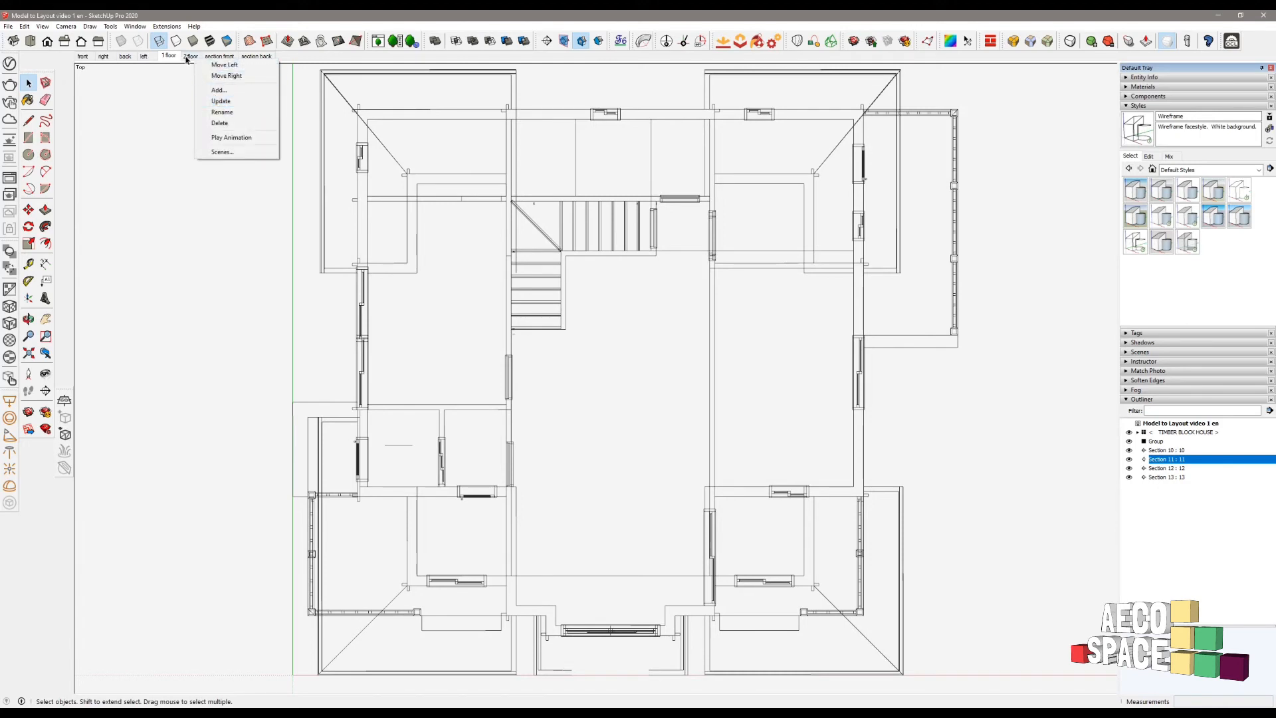
click(220, 101)
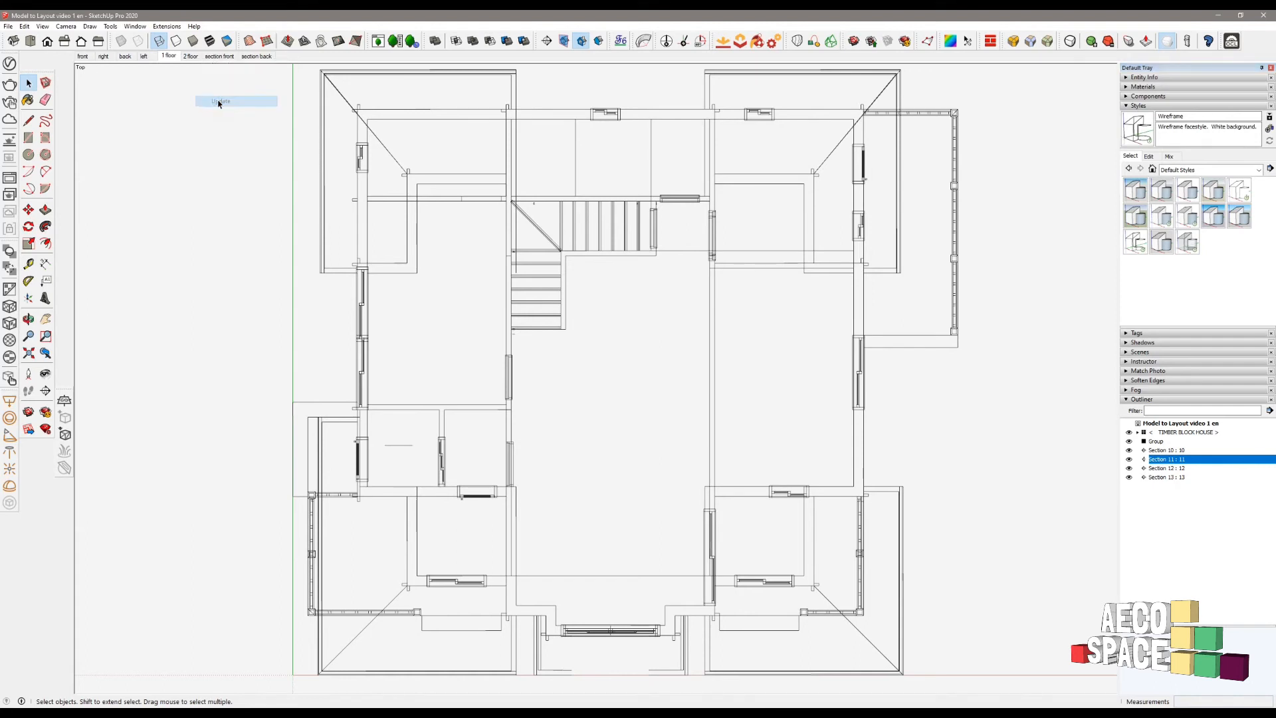
click(173, 58)
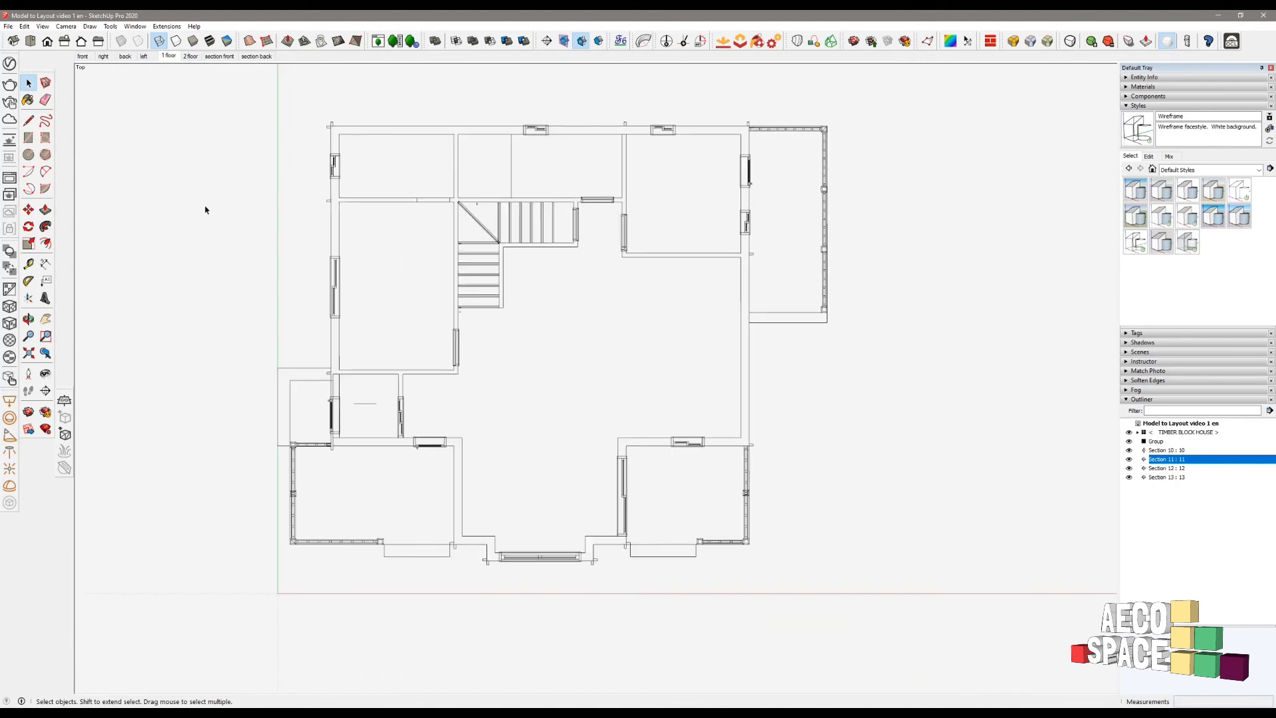
scroll(205, 210, down, 5)
shift+middle_drag(709, 335, 817, 396)
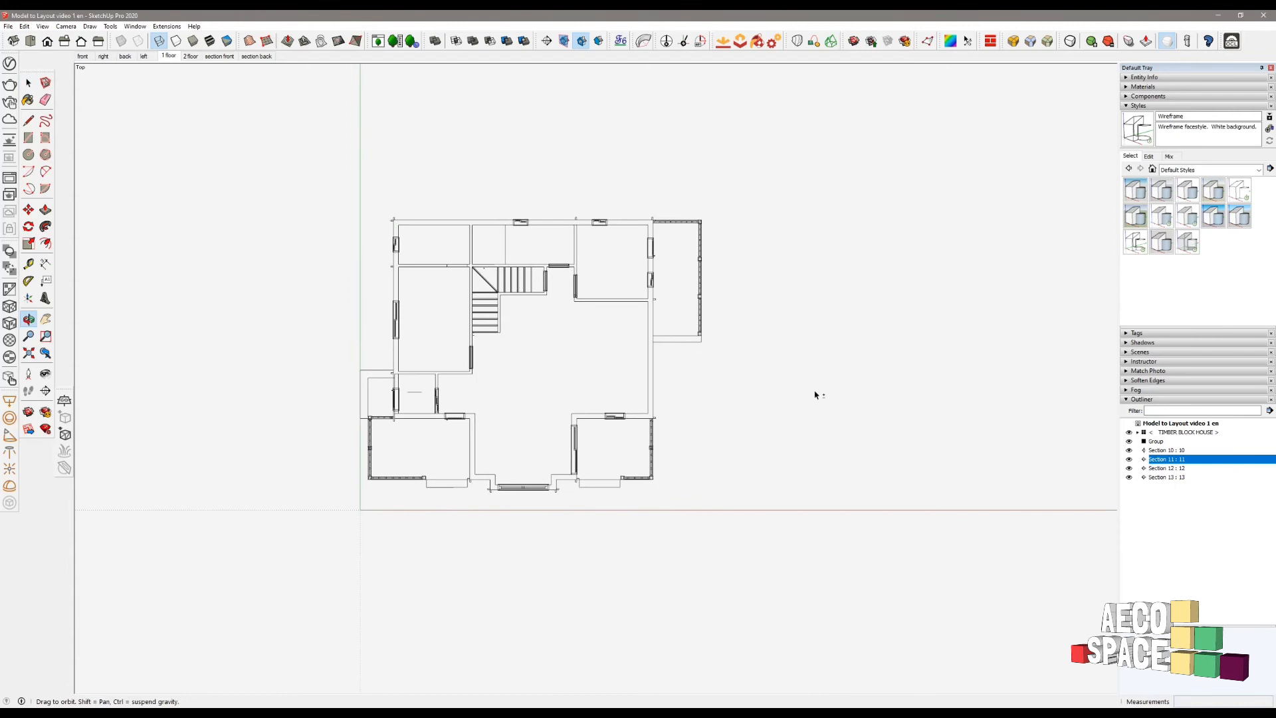
click(168, 57)
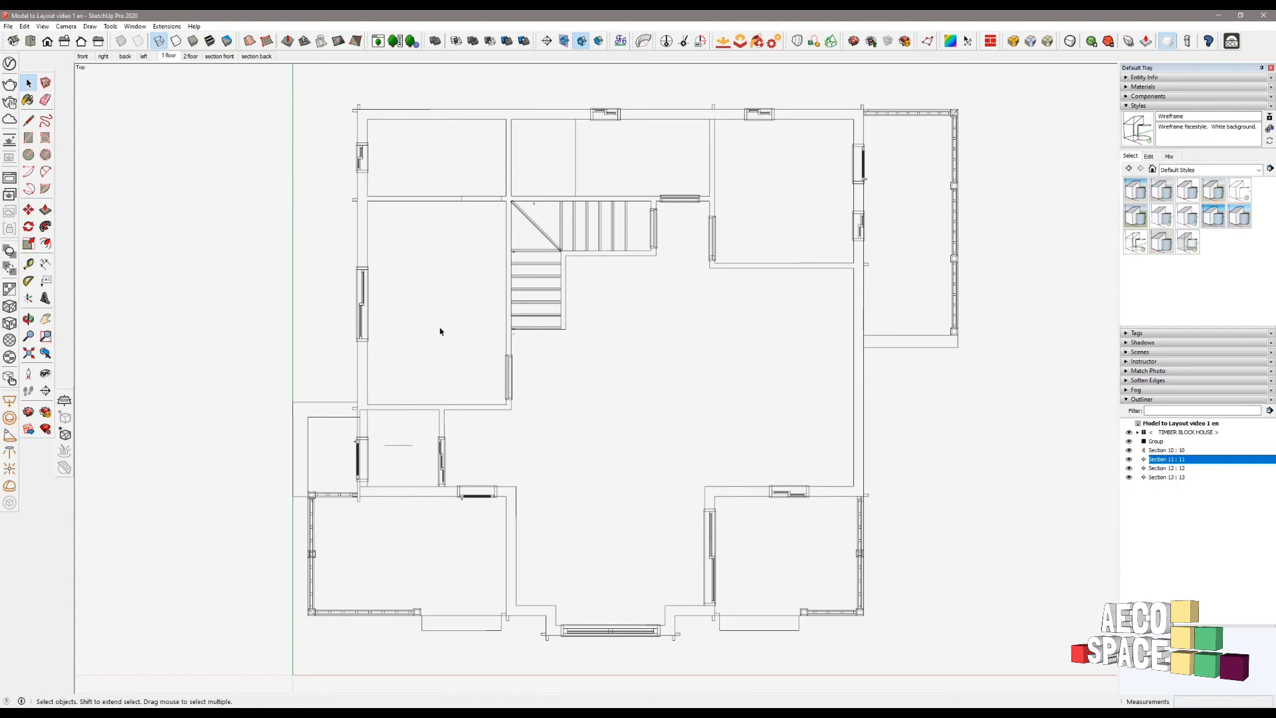
click(186, 58)
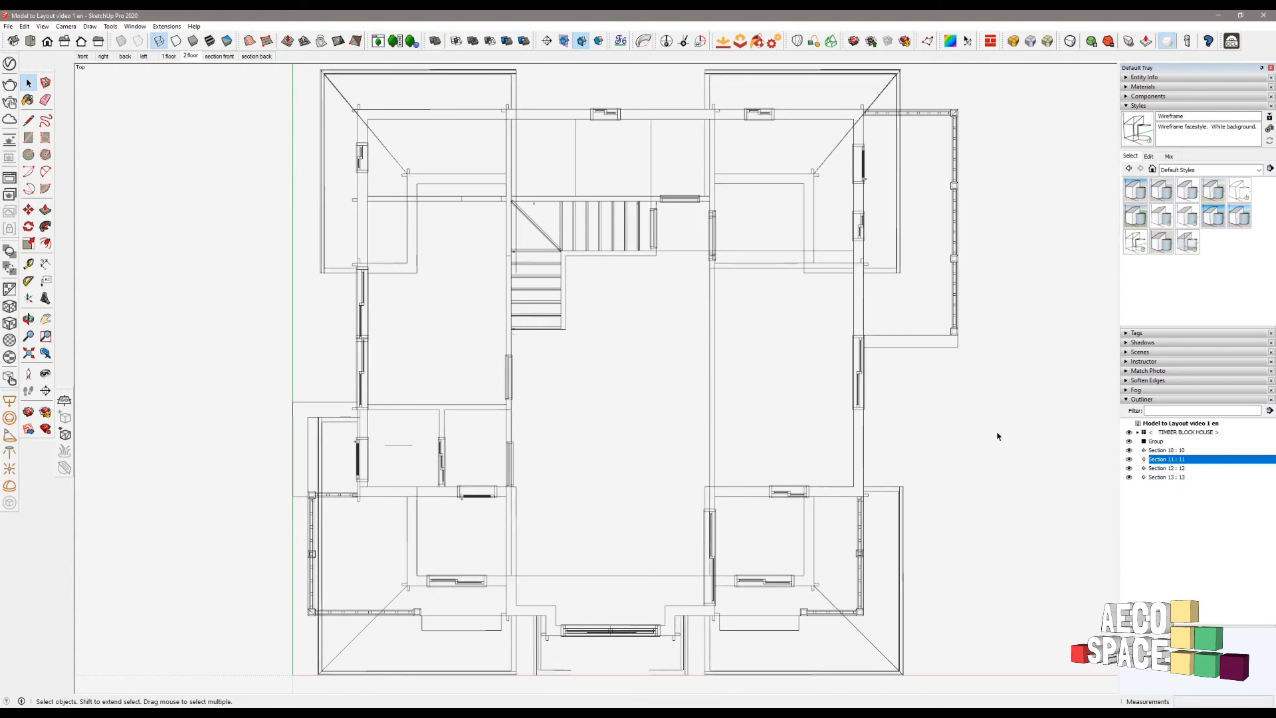
- Save the SketchUp model, switch to LayOut and update the model reference of the 1 floor viewport
click(7, 27)
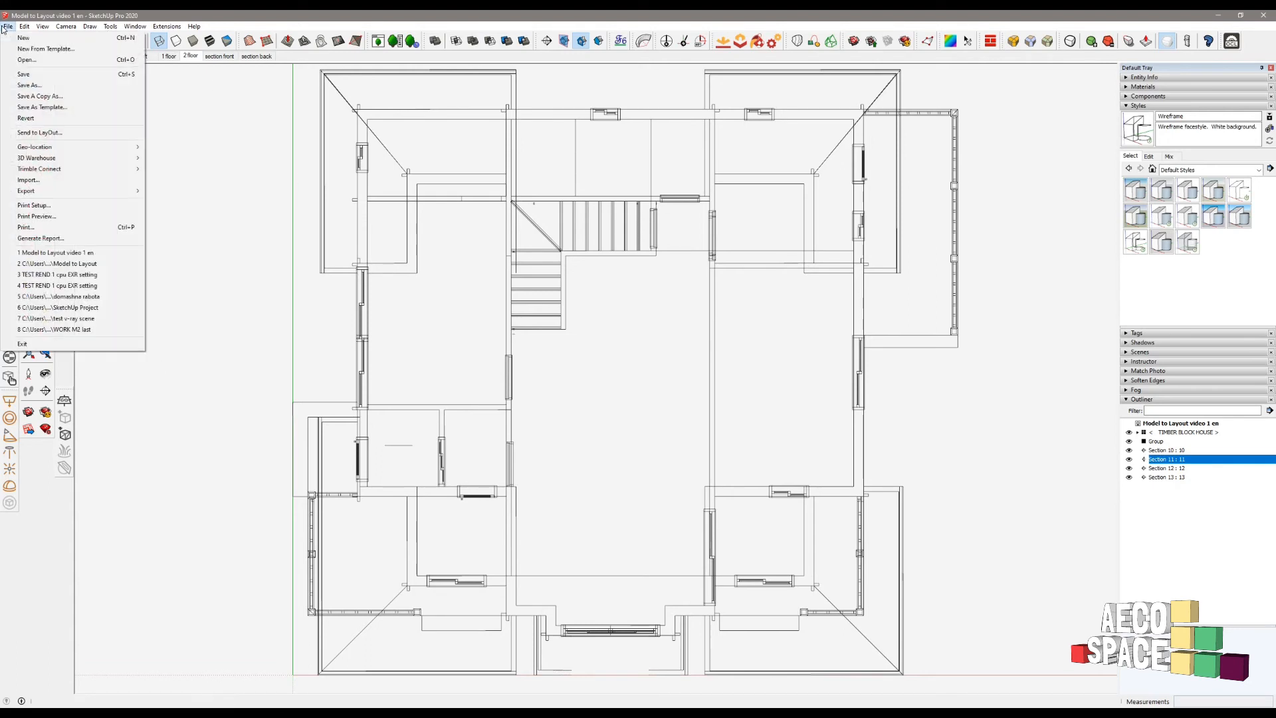
click(27, 75)
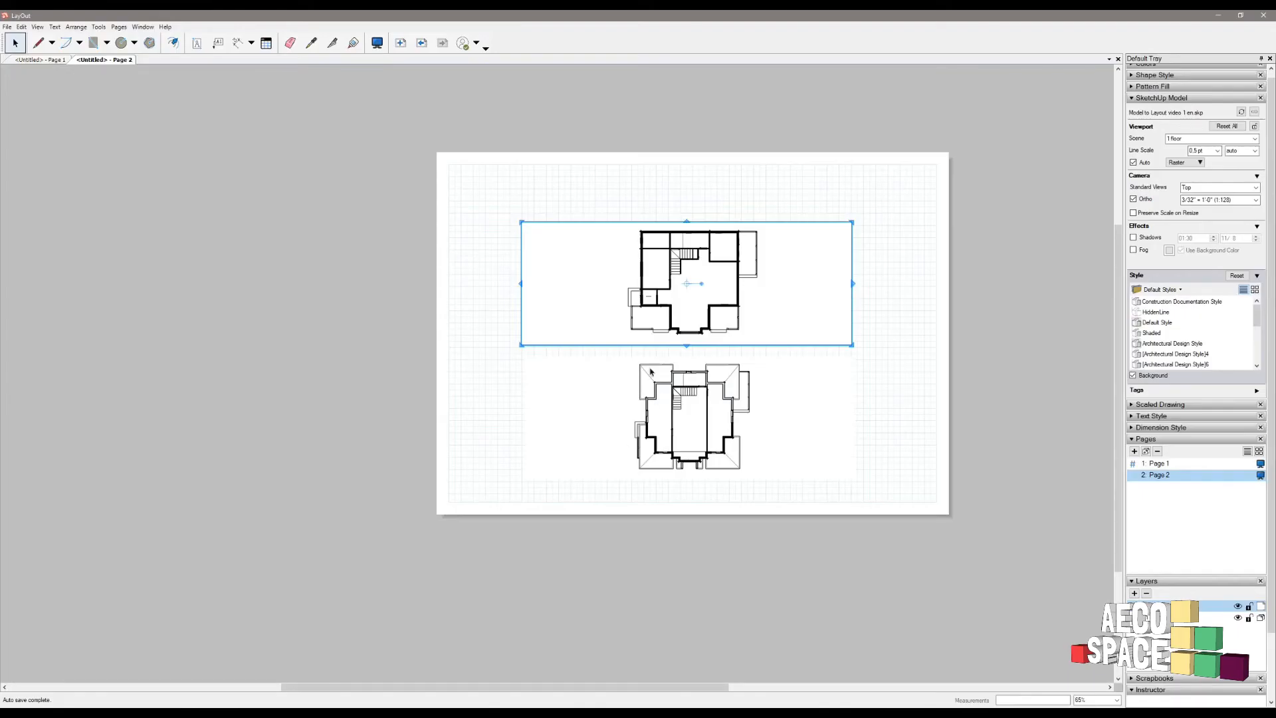
right_click(735, 275)
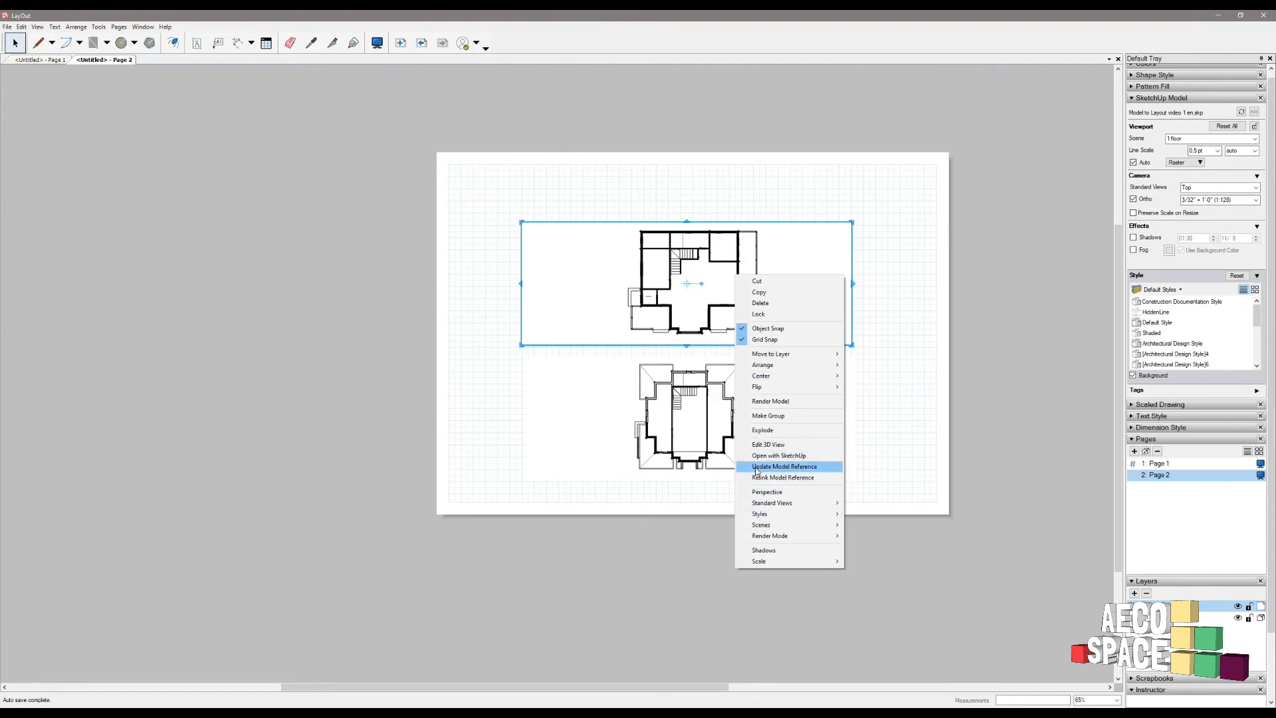
click(794, 468)
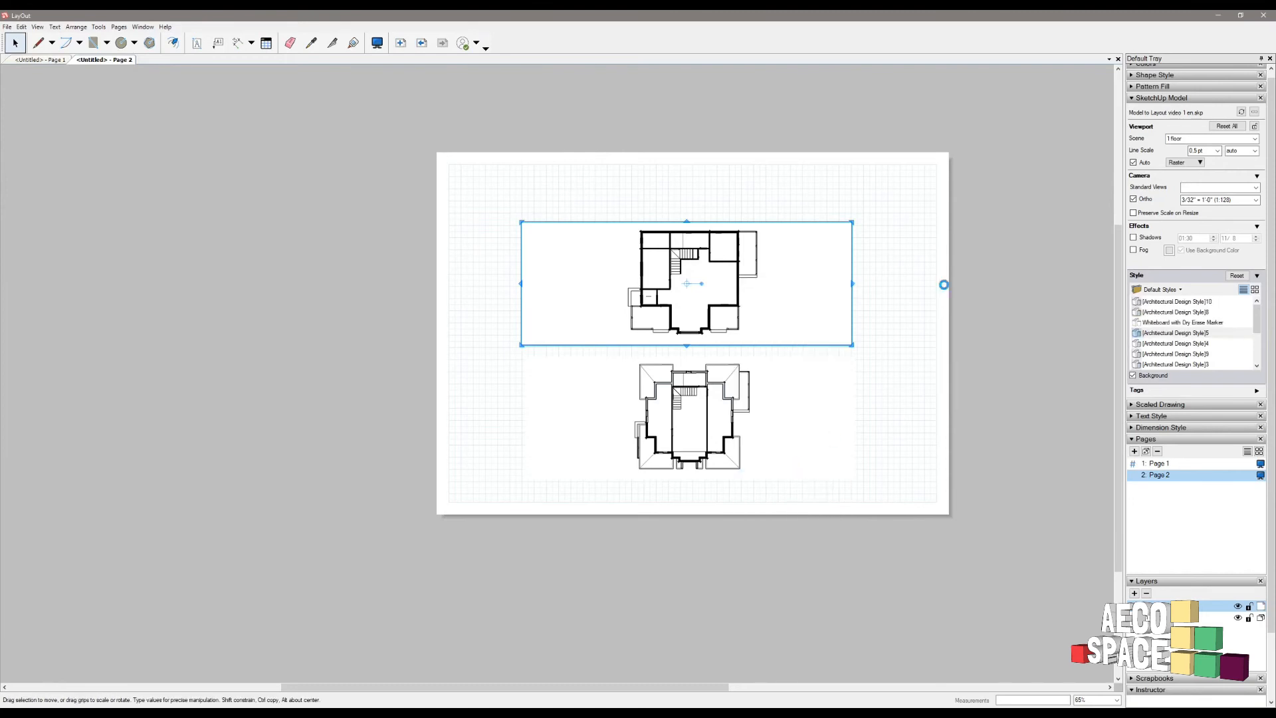
- Delete the lower 2 floor viewport and copy the 1 floor viewport straight down in its place
click(727, 393)
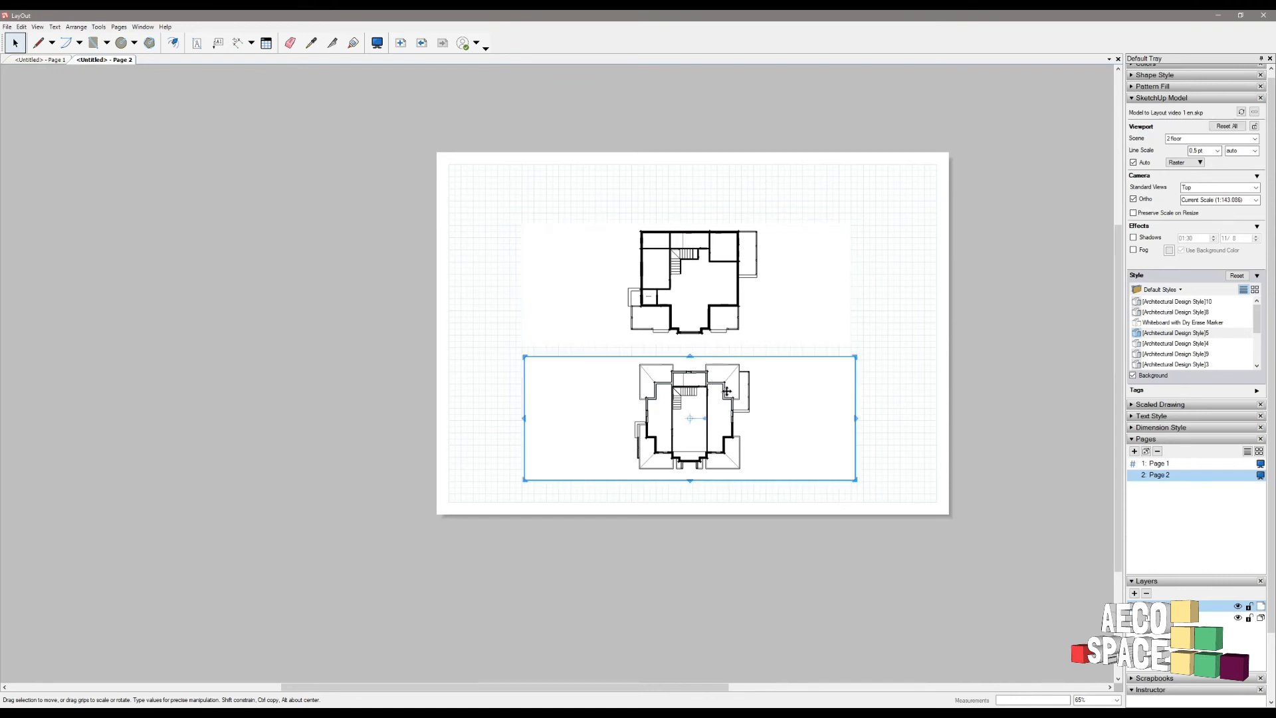
key(Delete)
click(716, 273)
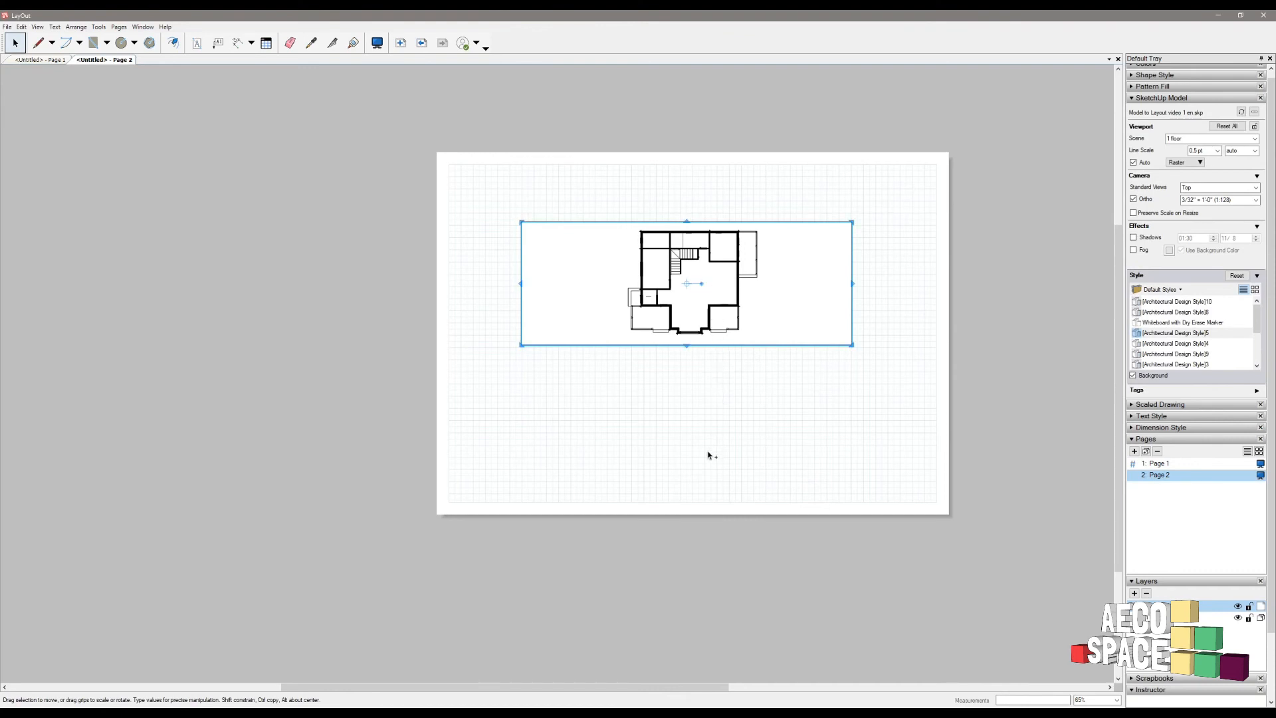
click(727, 311)
click(733, 330)
drag(733, 330, 738, 465)
- Assign the 2 floor scene to the copied lower viewport and inspect how it lines up with the plan above
right_click(745, 437)
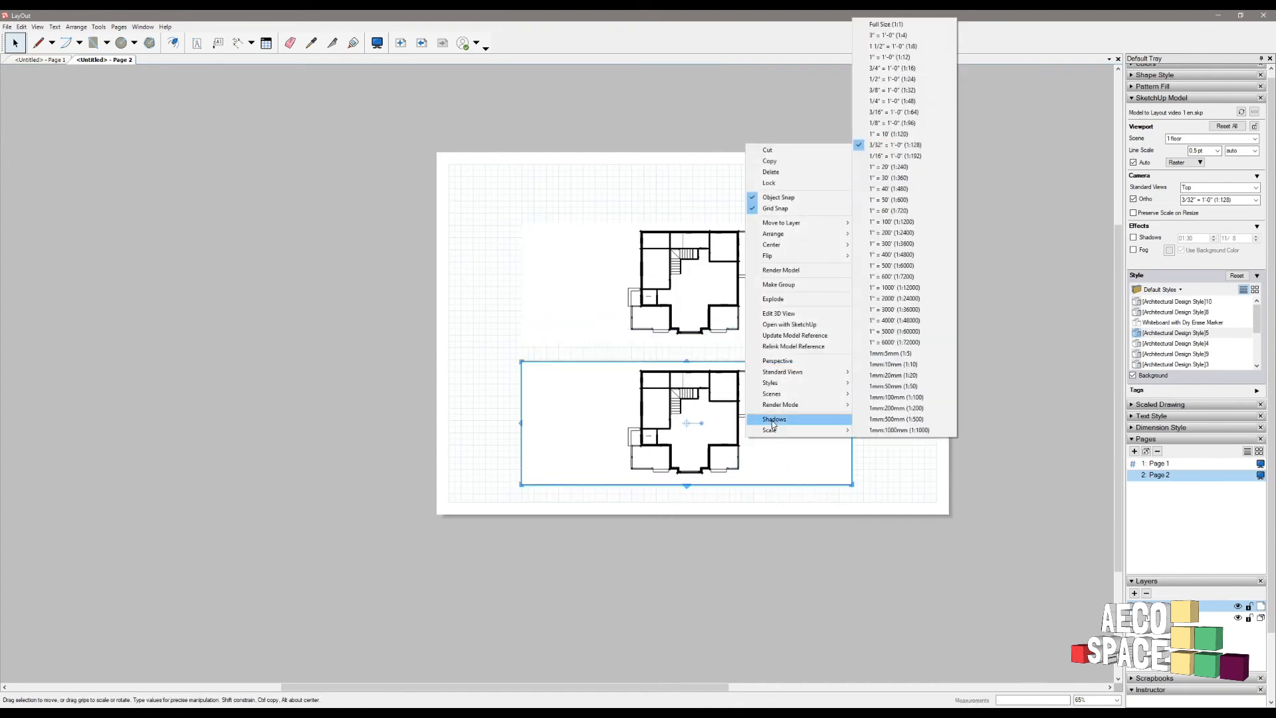
mouse_move(773, 394)
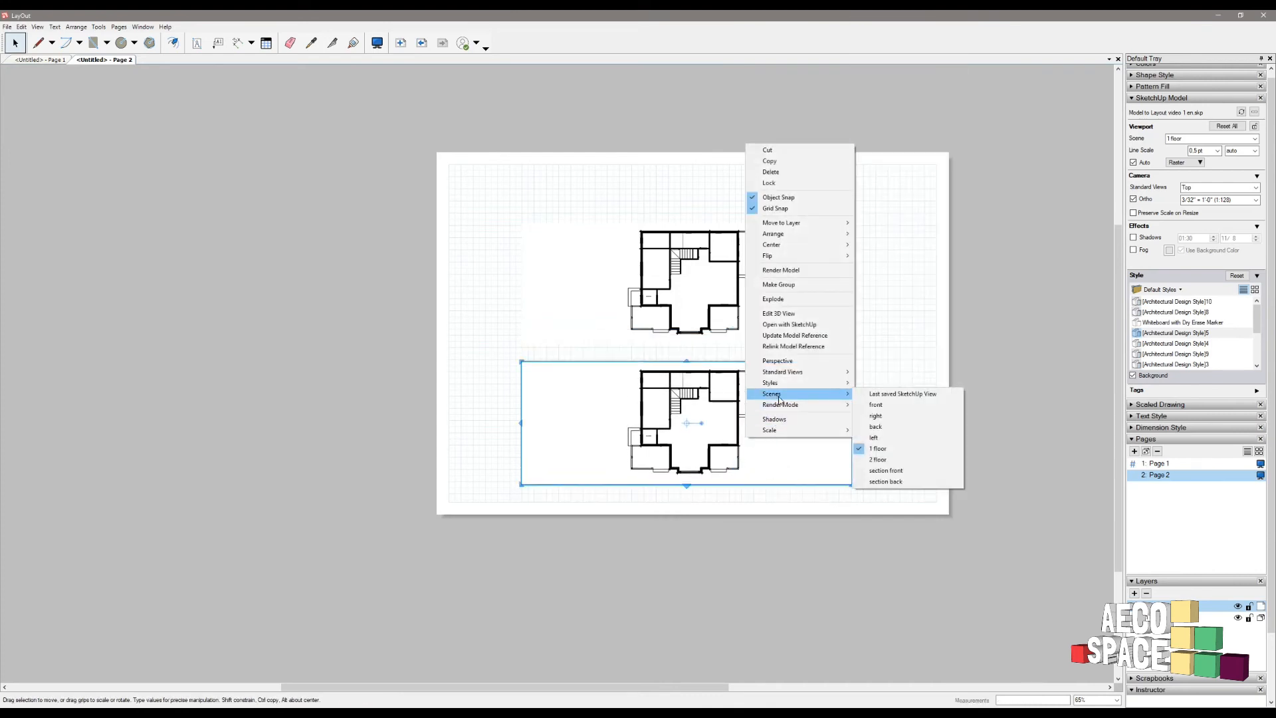
click(891, 460)
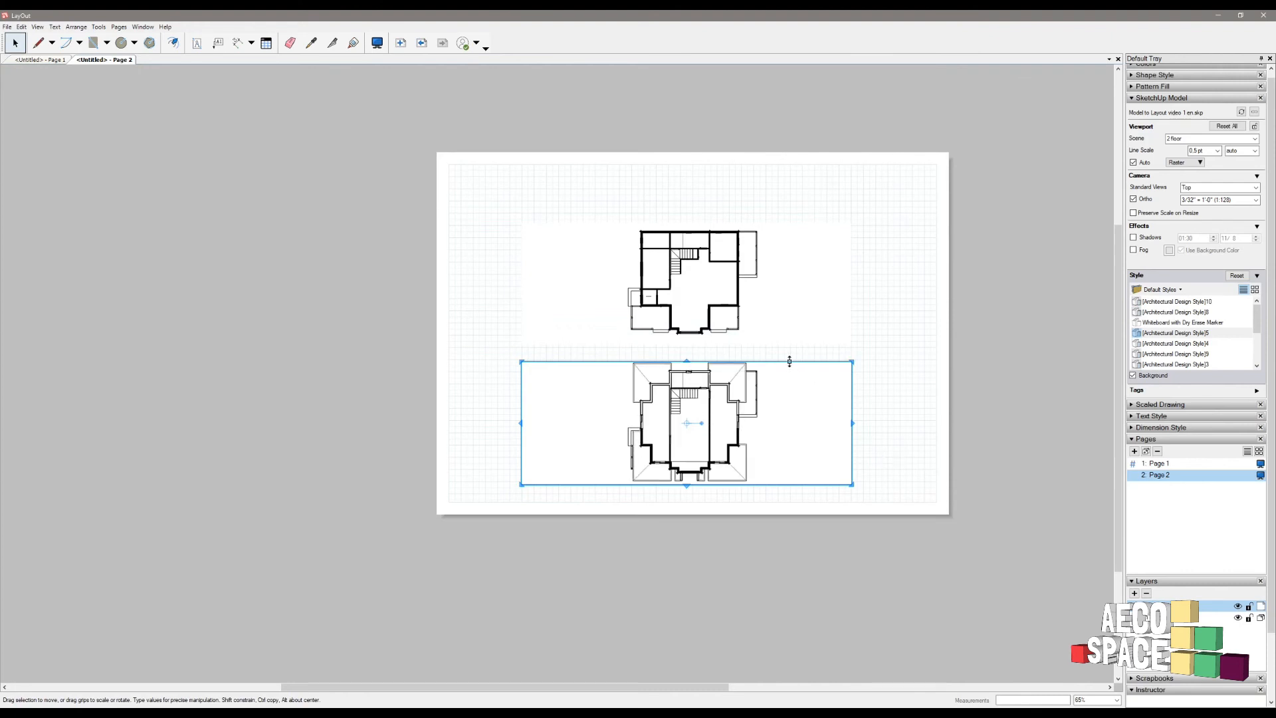
scroll(769, 313, up, 1)
scroll(713, 409, up, 3)
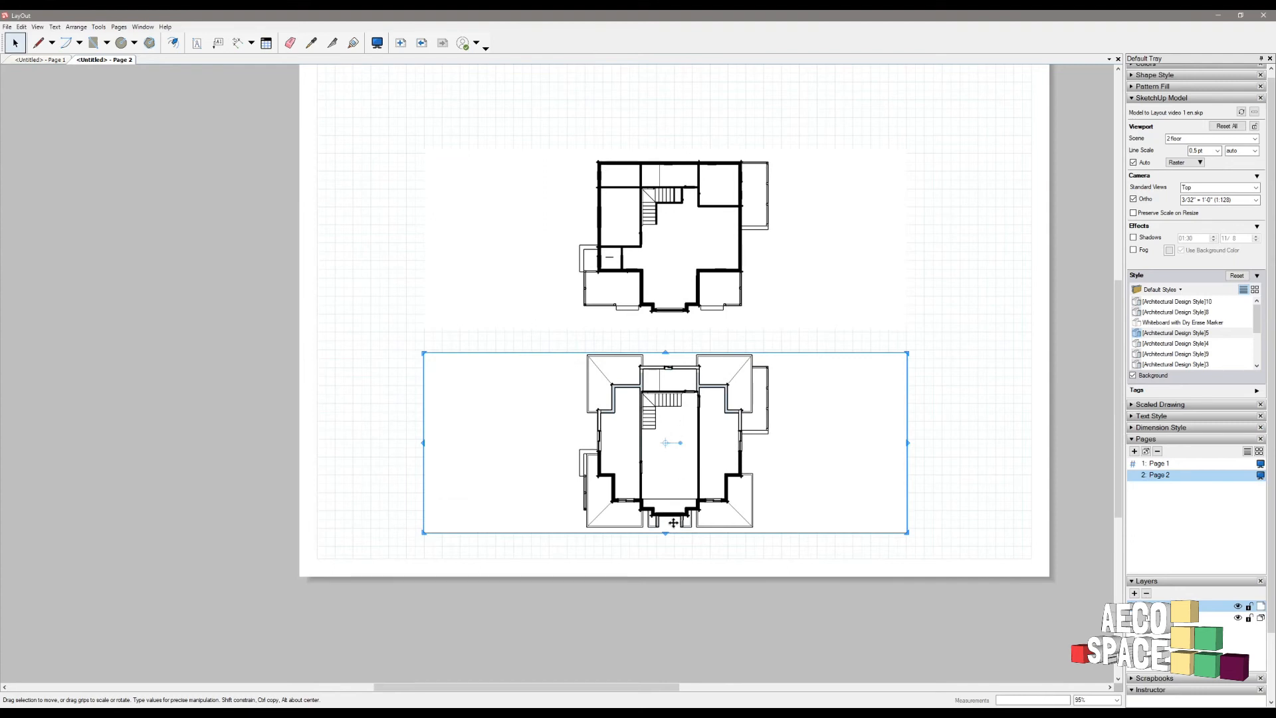
- Try a 1:200 scale on the 1 floor viewport, and settle on 1mm:100mm (1:100)
click(687, 247)
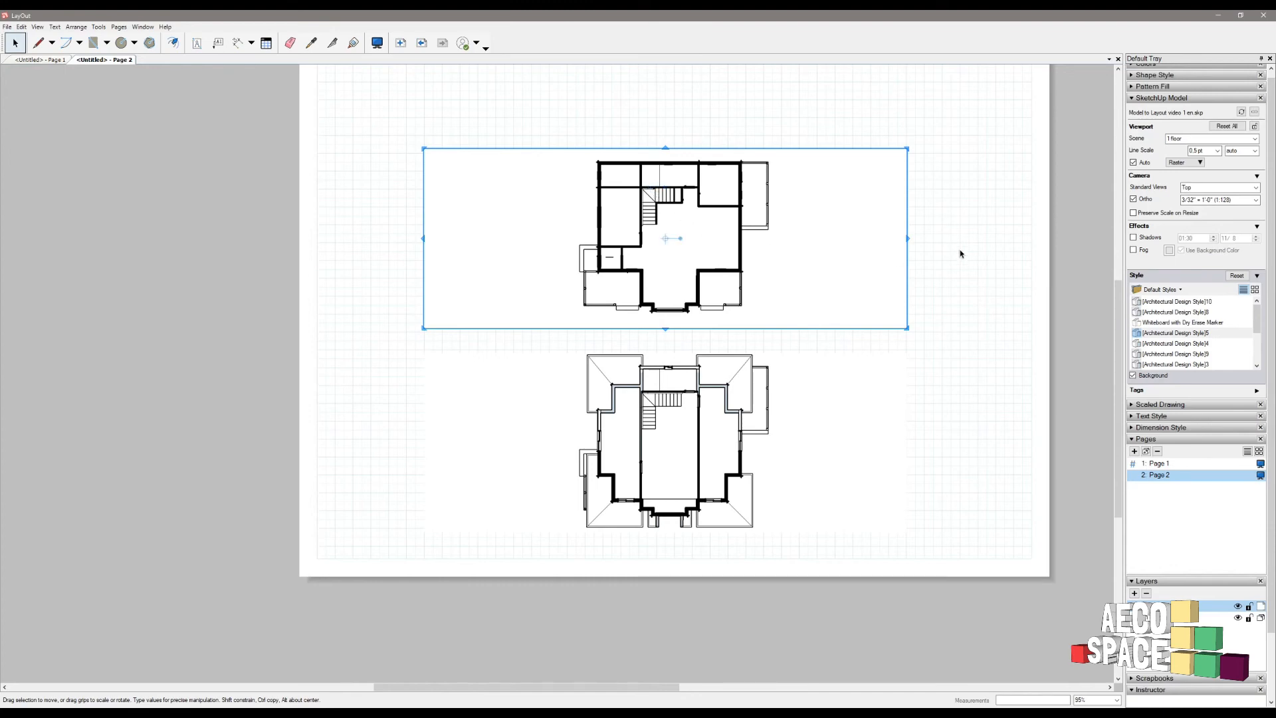
click(1256, 200)
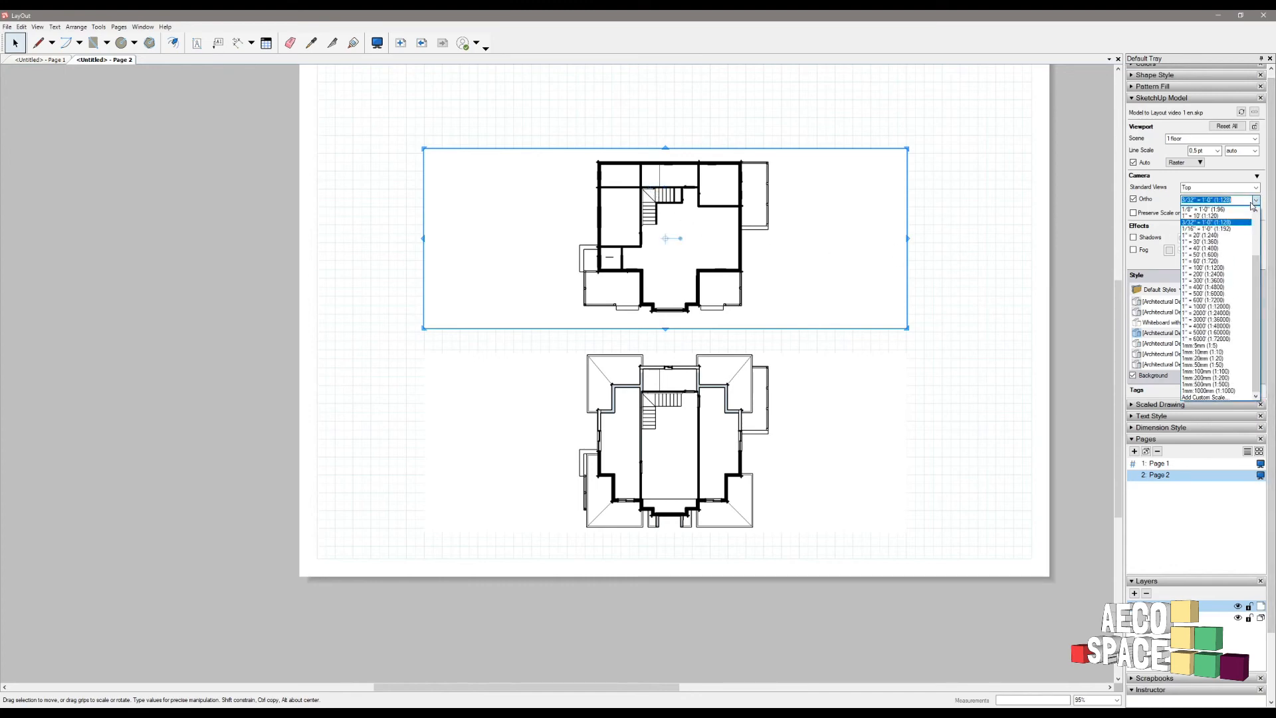
click(1205, 378)
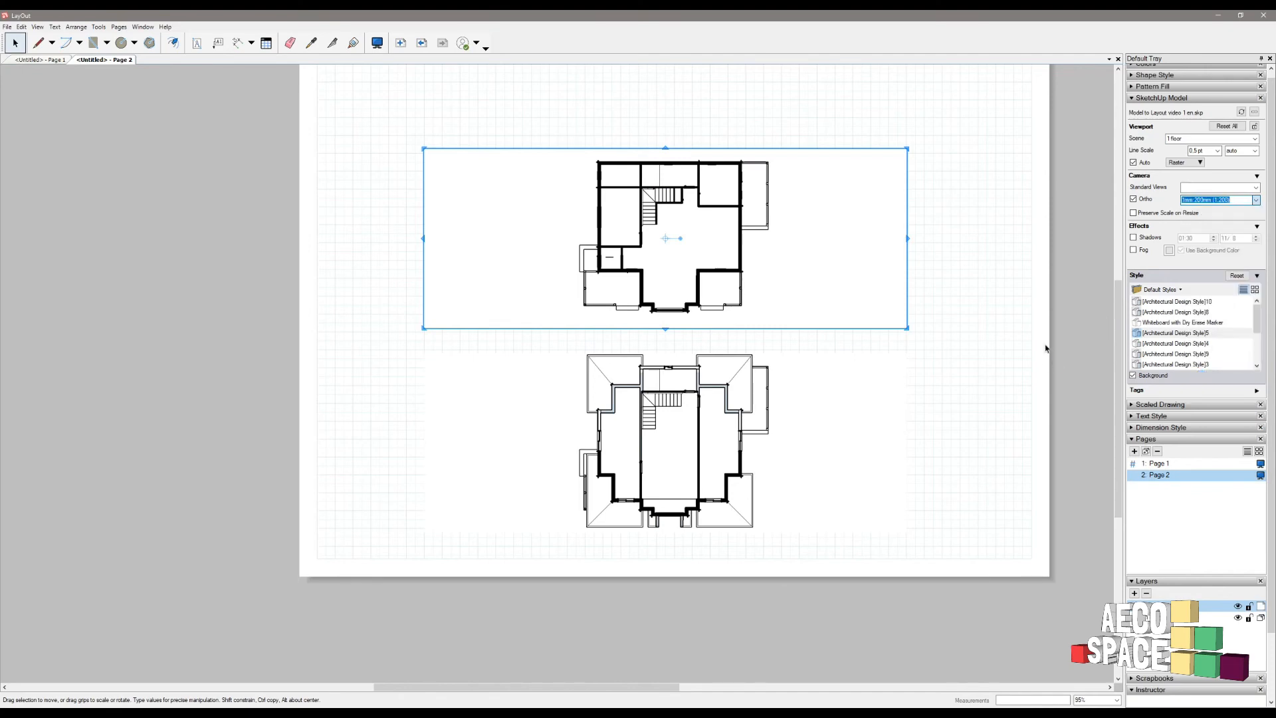
click(1255, 200)
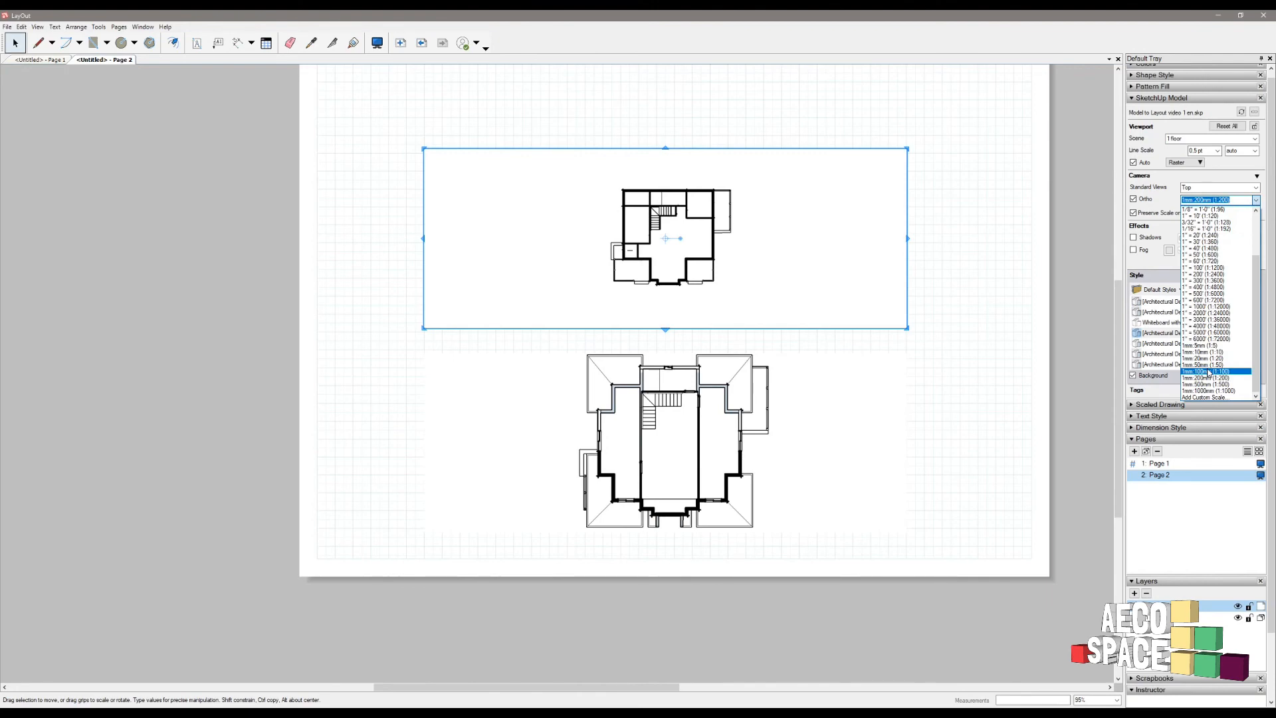
click(1209, 371)
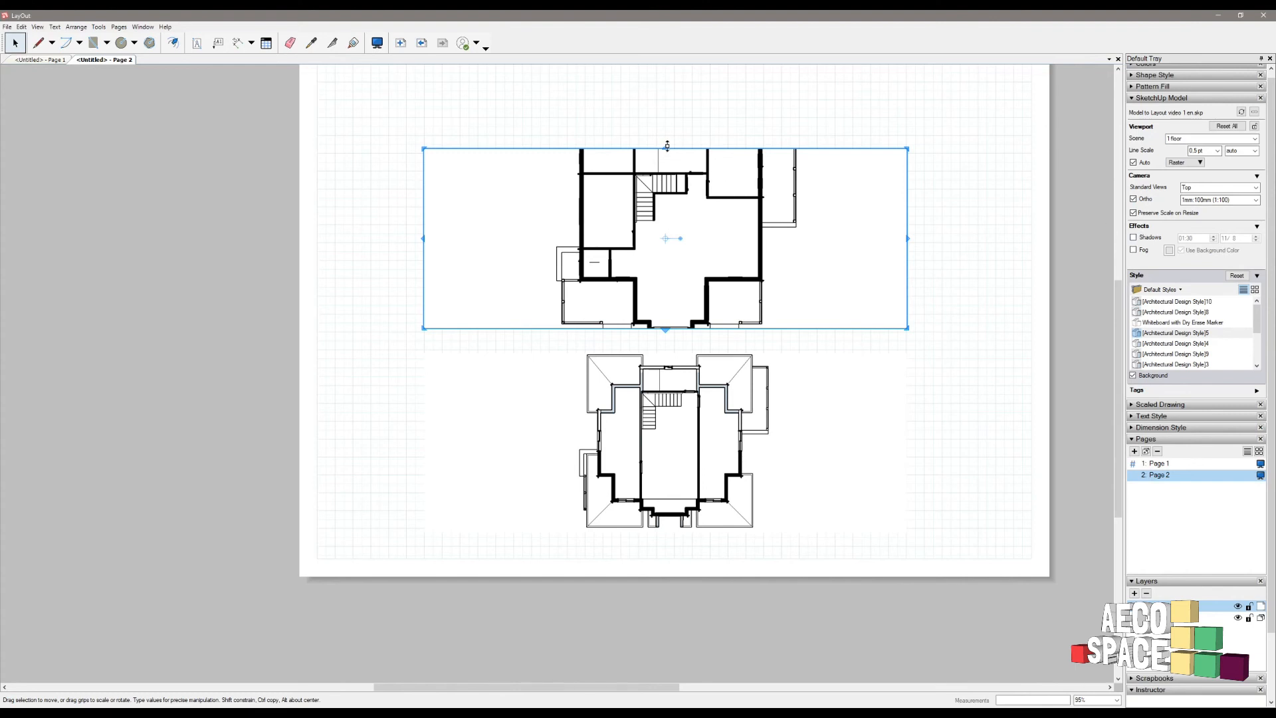
- Extend the upper and lower edges of the 1 floor viewport to fit the whole plan at 1:100
drag(667, 126, 667, 96)
drag(667, 86, 667, 81)
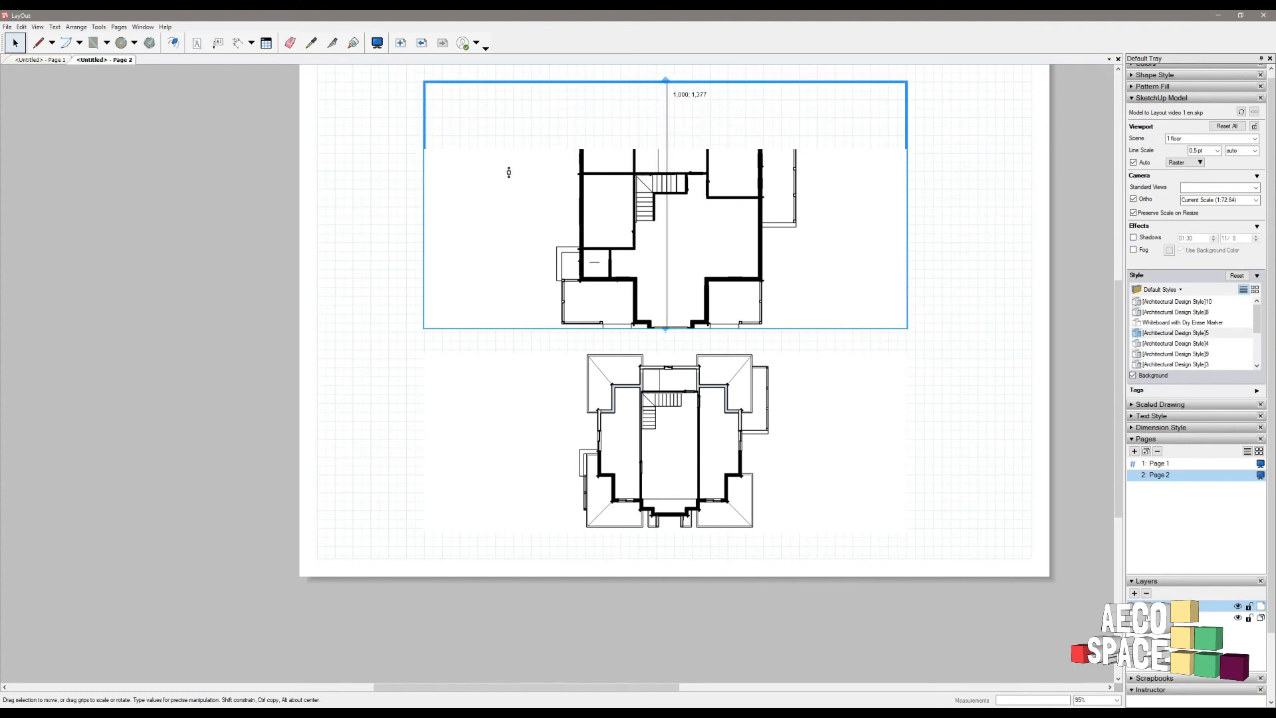
drag(666, 337, 666, 377)
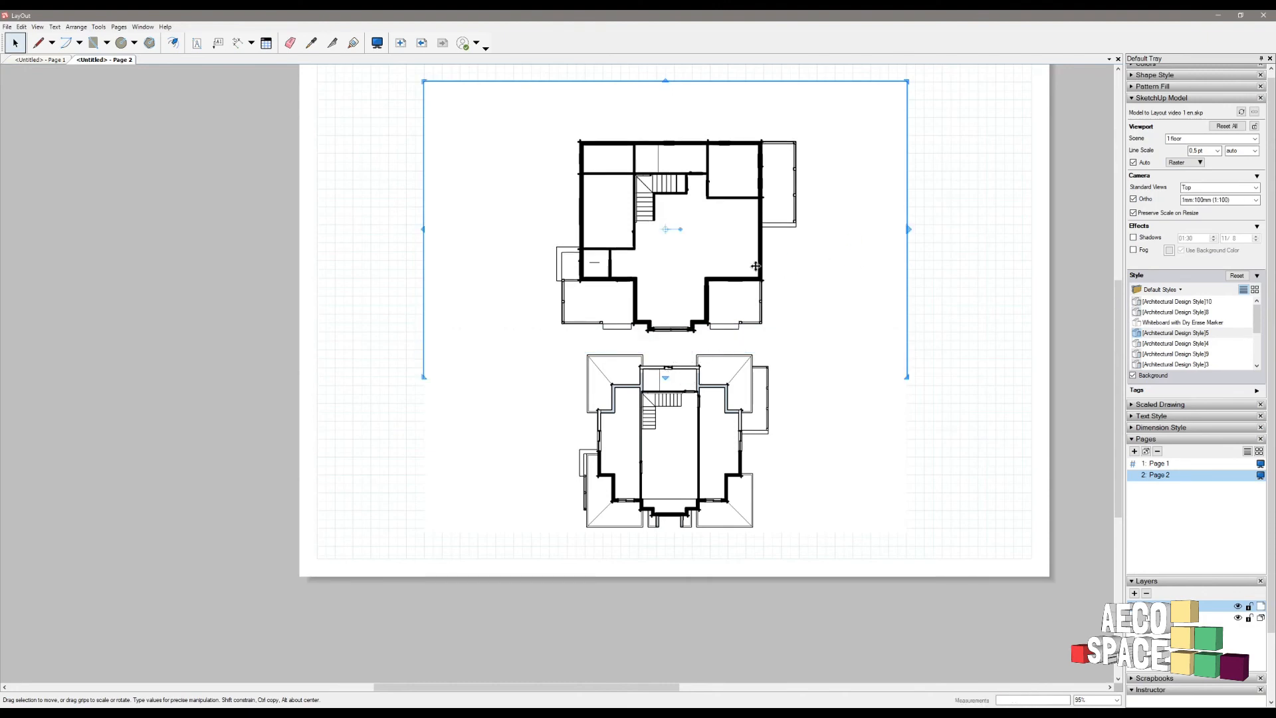
- Reposition the enlarged 1 floor viewport vertically so it fits in the upper half of page 2
drag(705, 265, 705, 191)
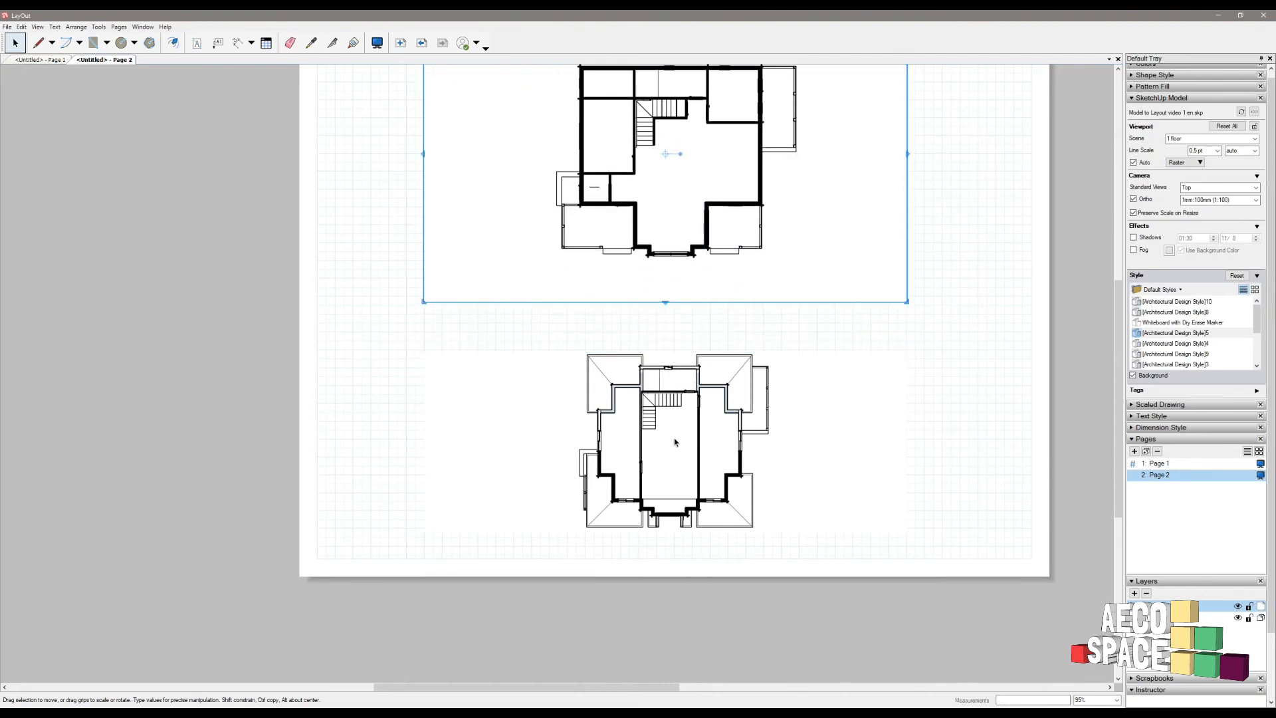
click(684, 397)
scroll(867, 387, down, 3)
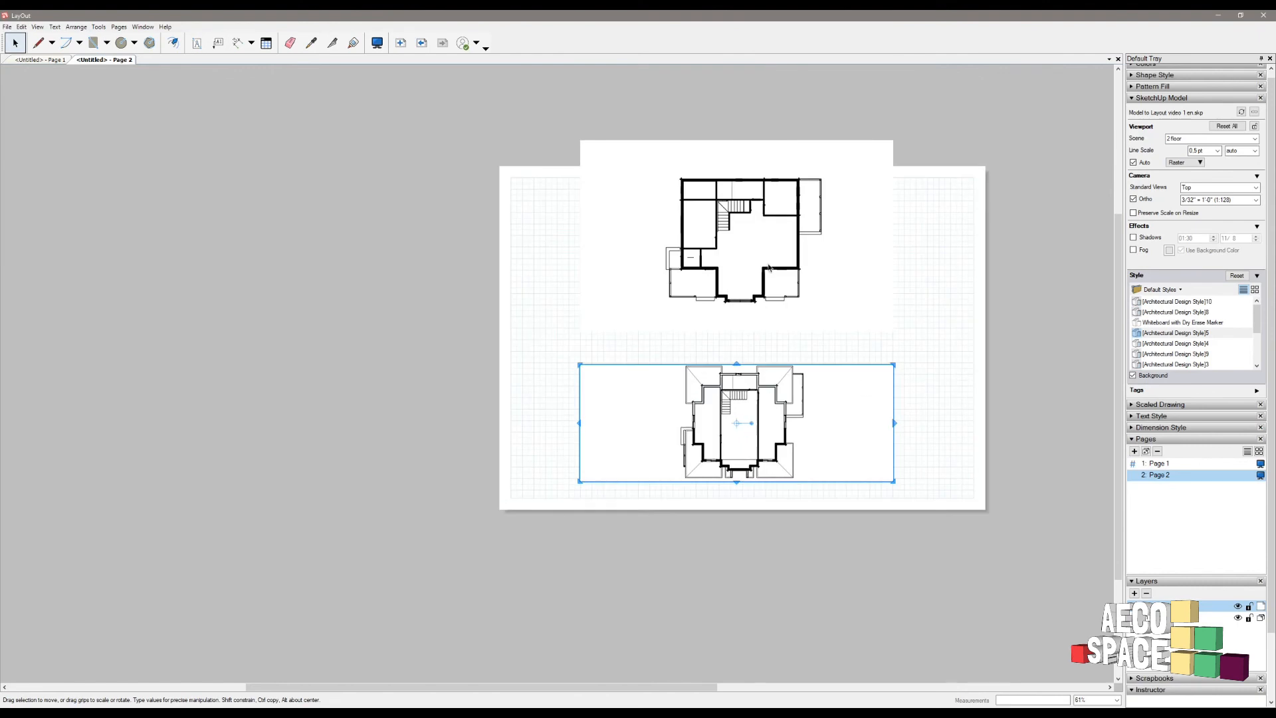
drag(752, 254, 752, 267)
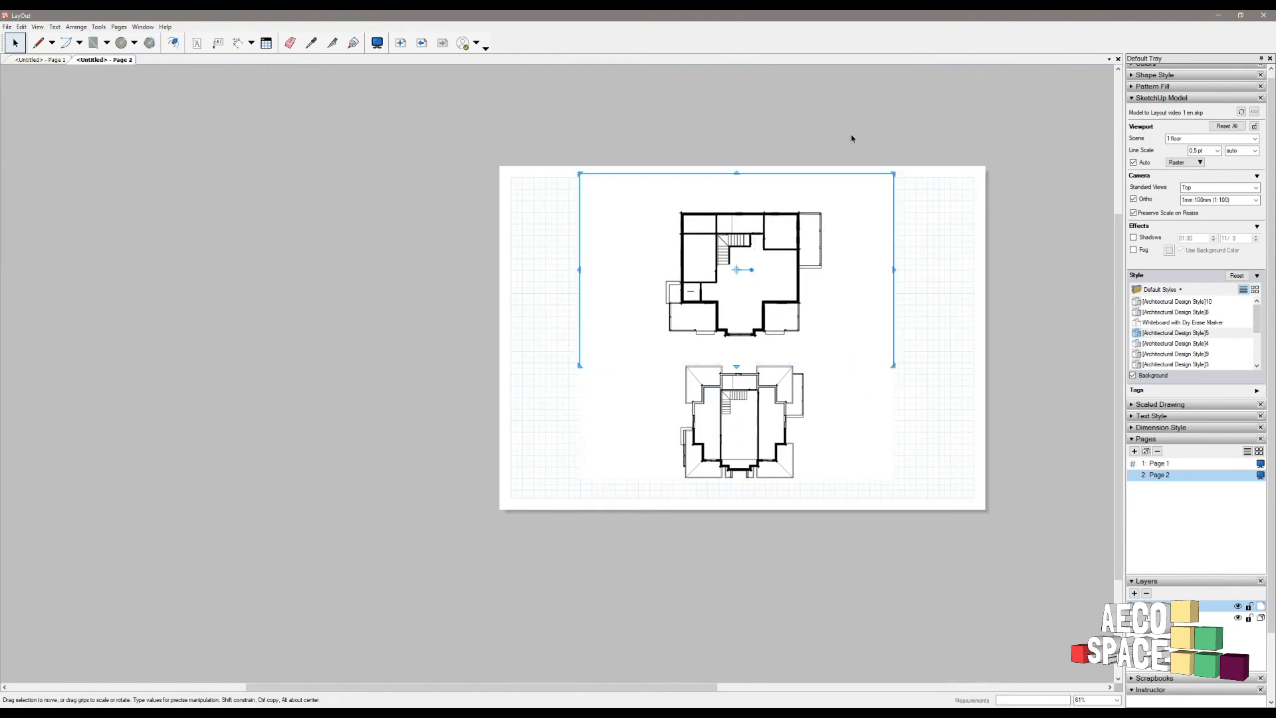
click(852, 139)
- Set the scale of the 2 floor viewport to 1mm:100mm (1:100)
click(731, 368)
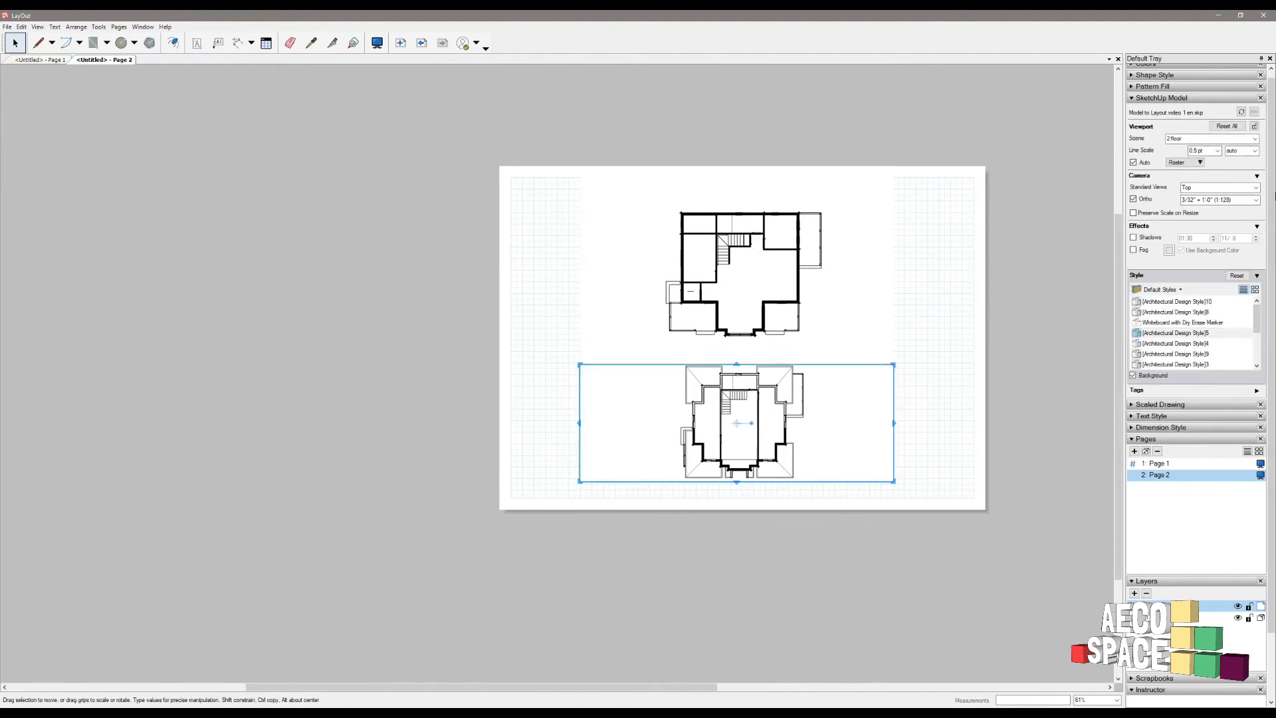
click(1217, 199)
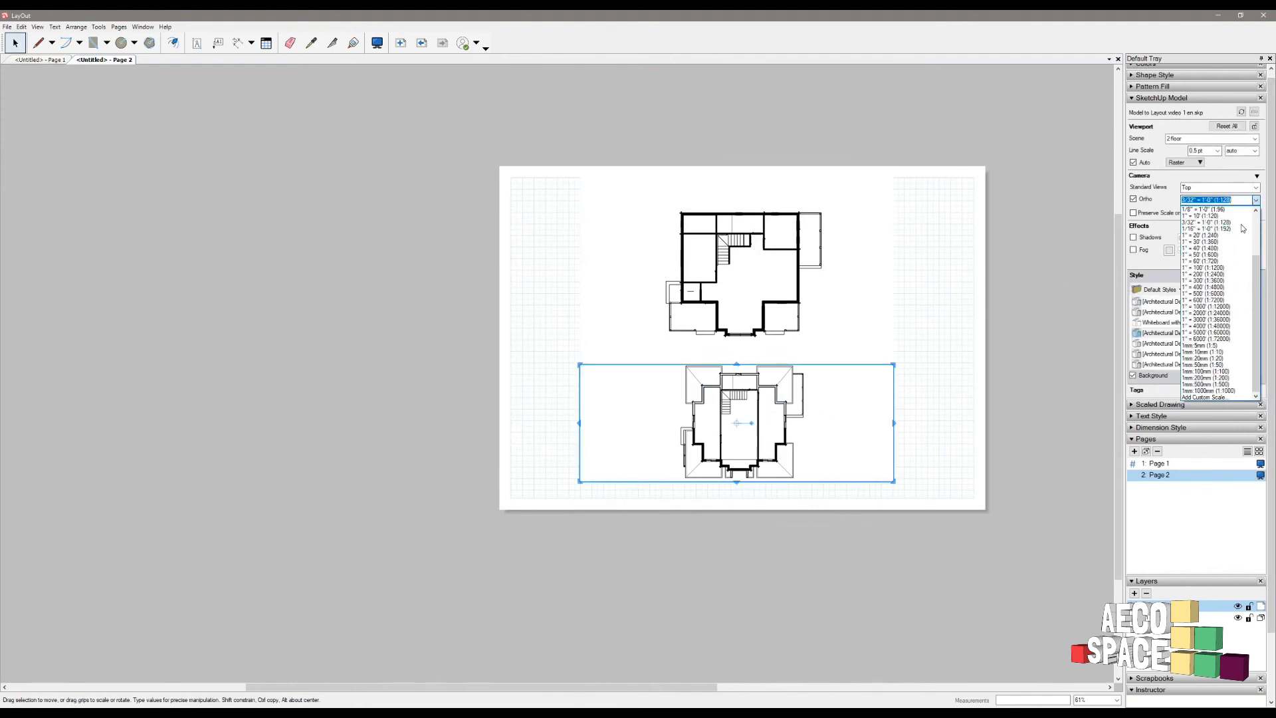
click(1205, 371)
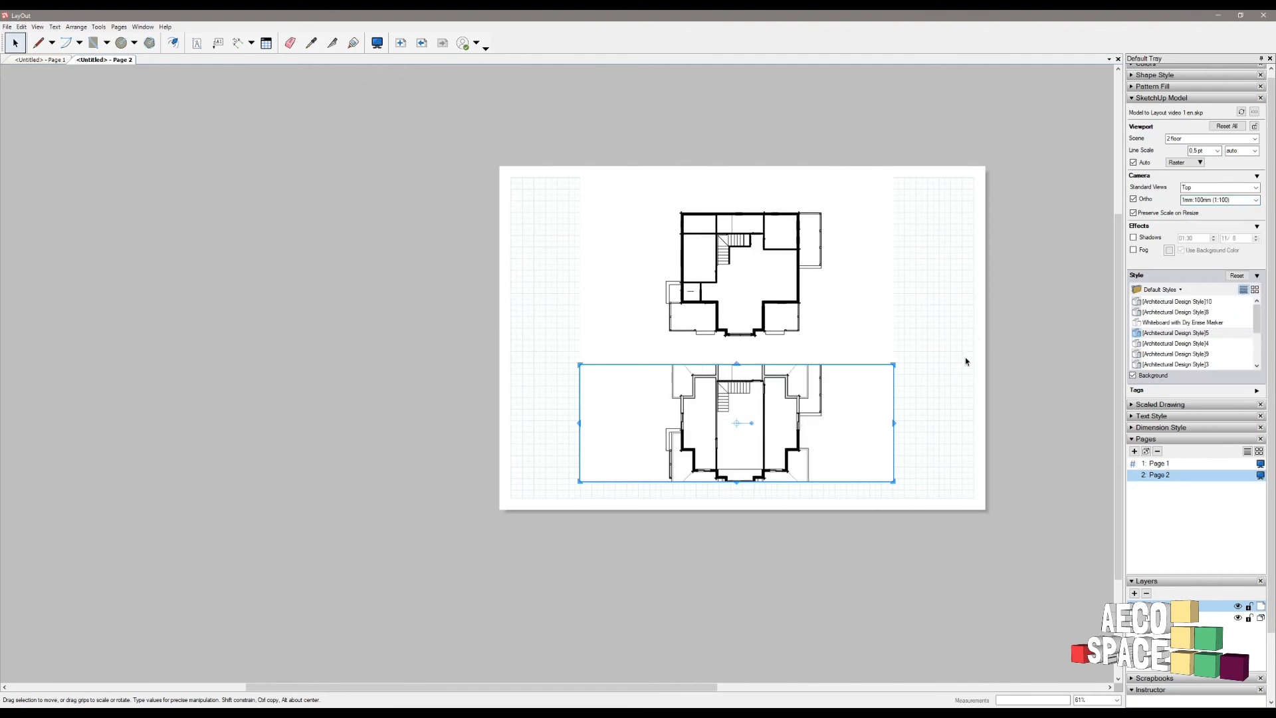
- Extend the upper and lower edges of the 2 floor viewport so the whole plan fits at 1:100
drag(737, 361, 877, 339)
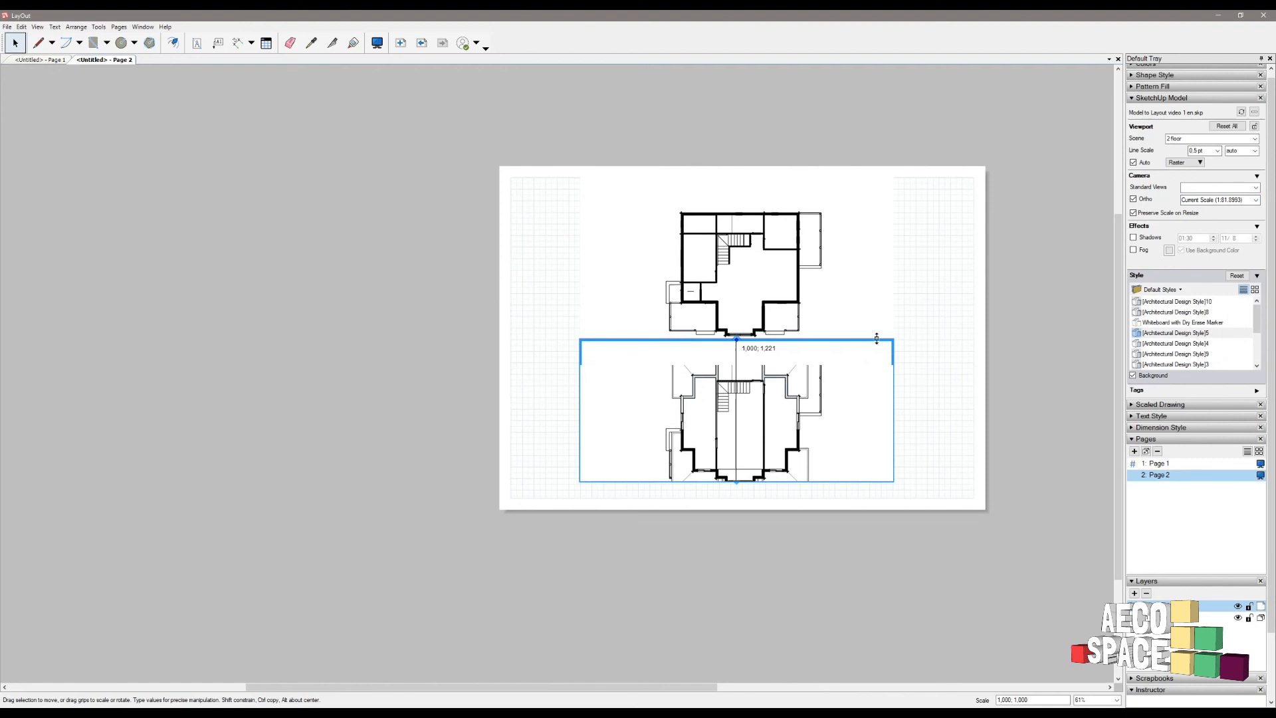
click(952, 291)
click(756, 473)
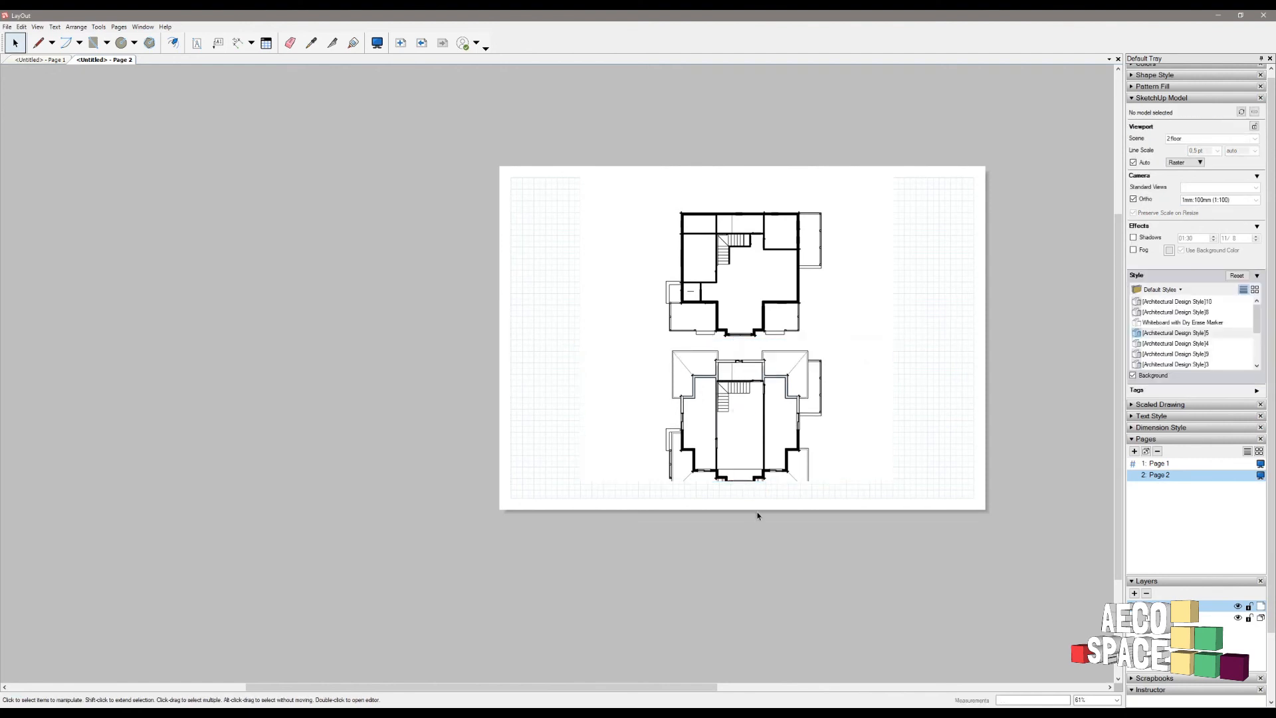
drag(738, 498, 739, 501)
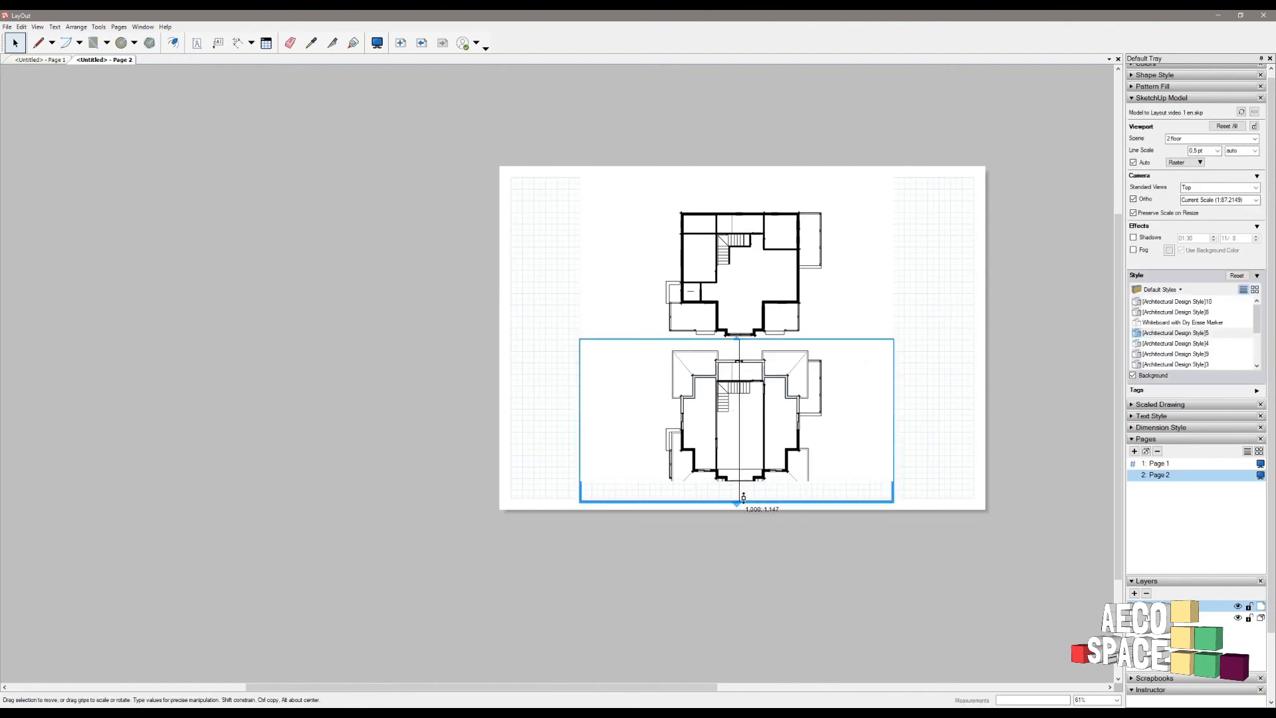
click(942, 383)
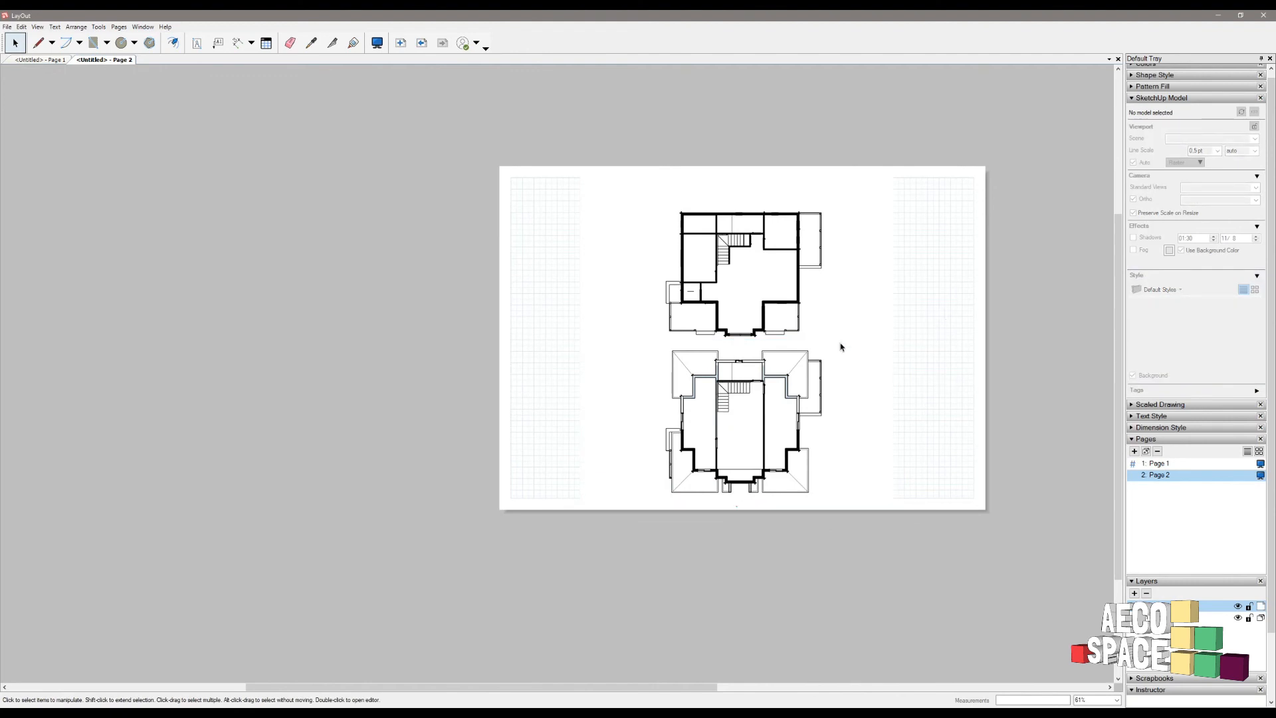
- Nudge the 1 floor and 2 floor viewports together slightly upward on page 2
click(743, 282)
shift+click(745, 390)
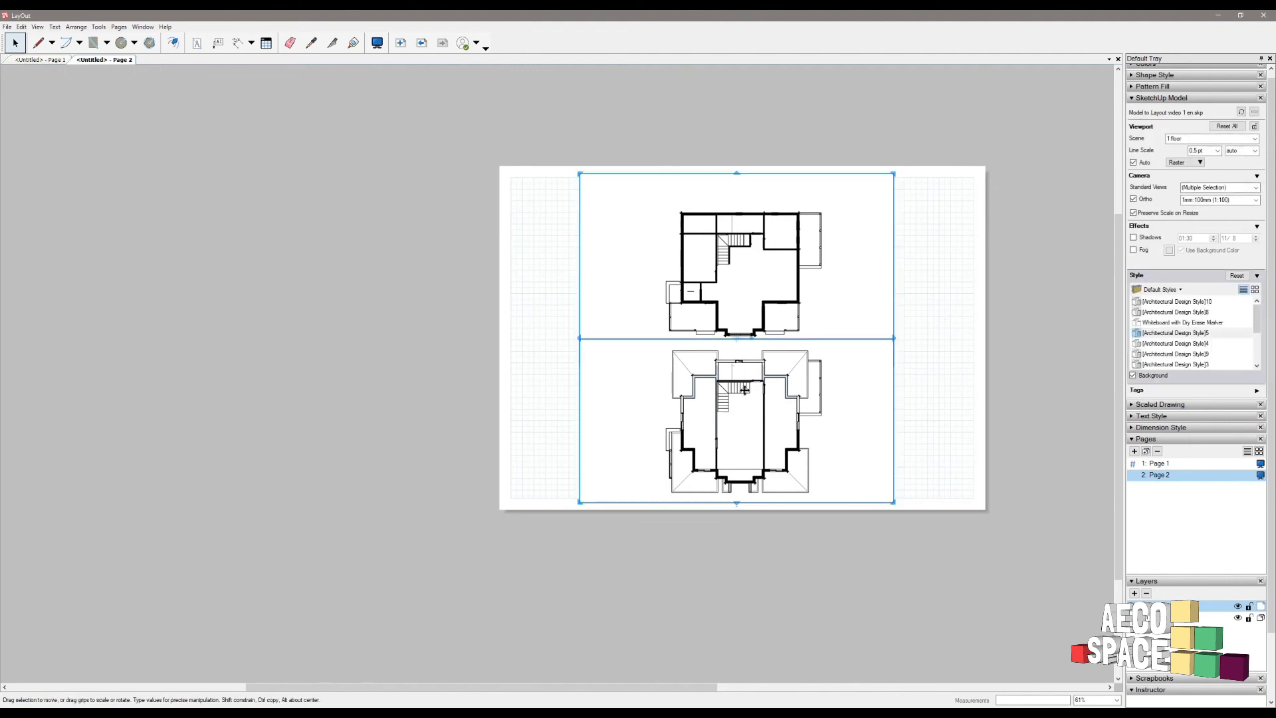
key(Up)
key(Up)
key(Up)
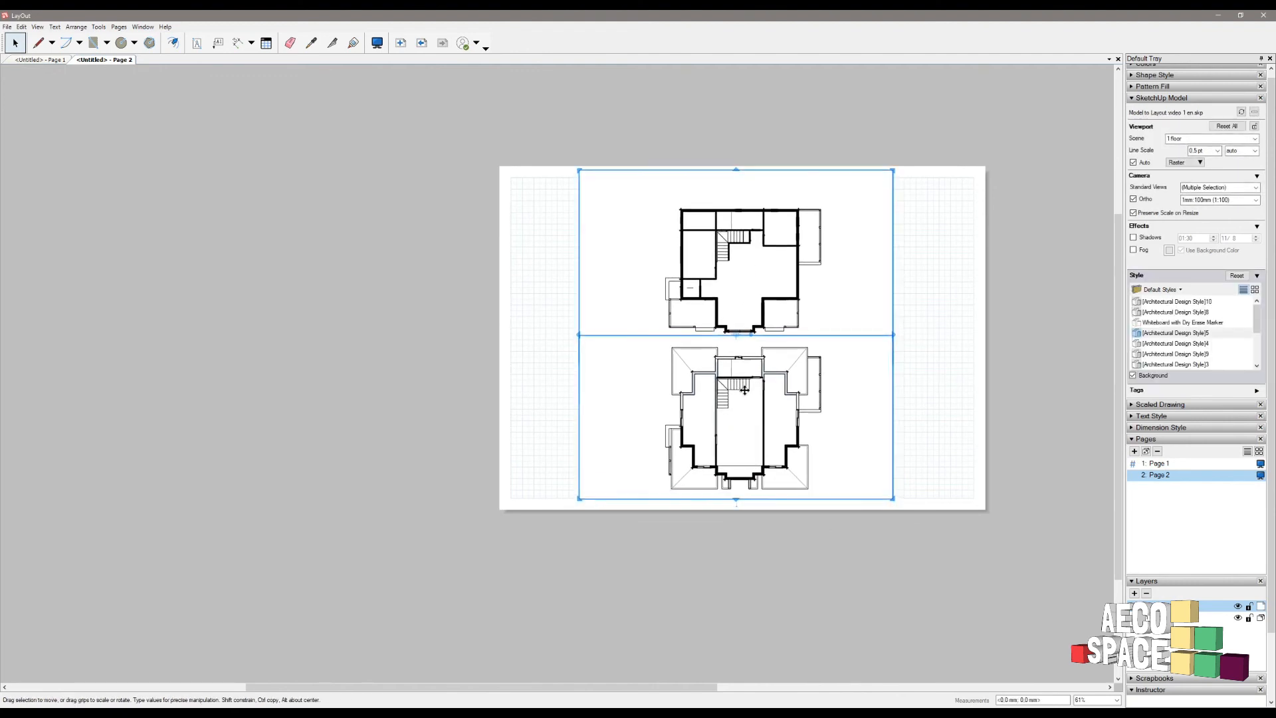
click(1003, 271)
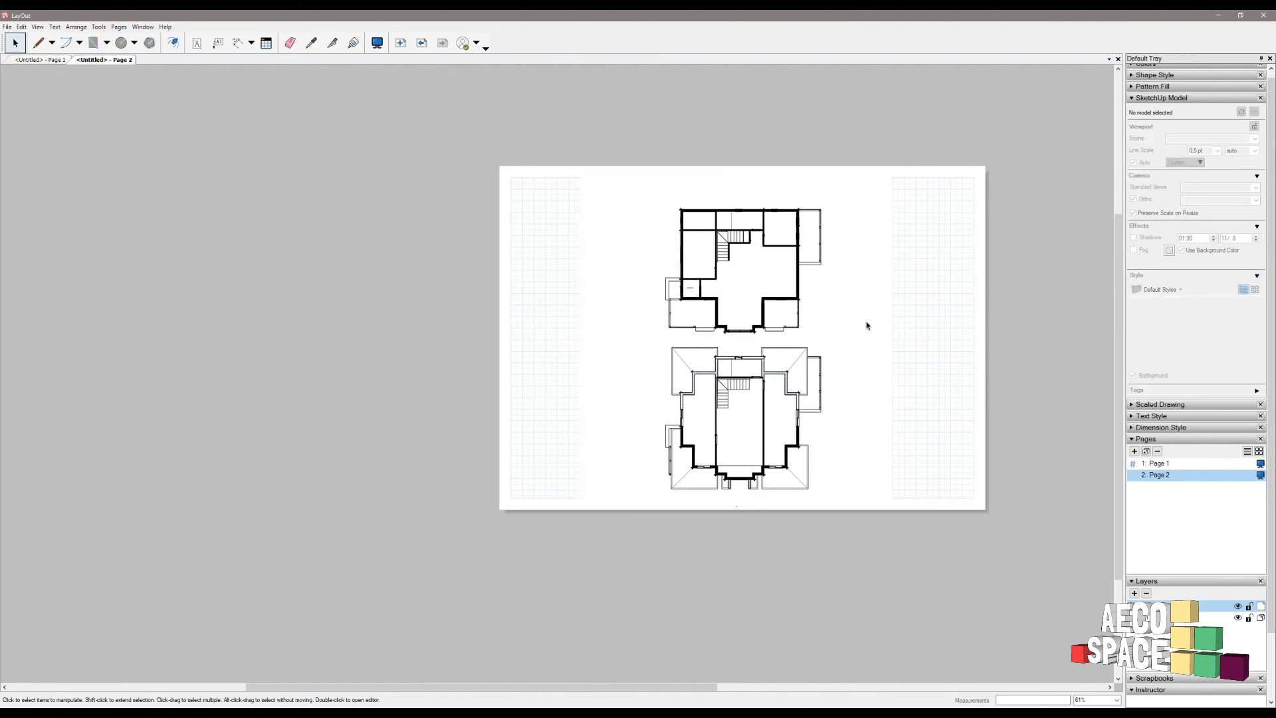
scroll(871, 321, up, 3)
scroll(852, 341, right, 5)
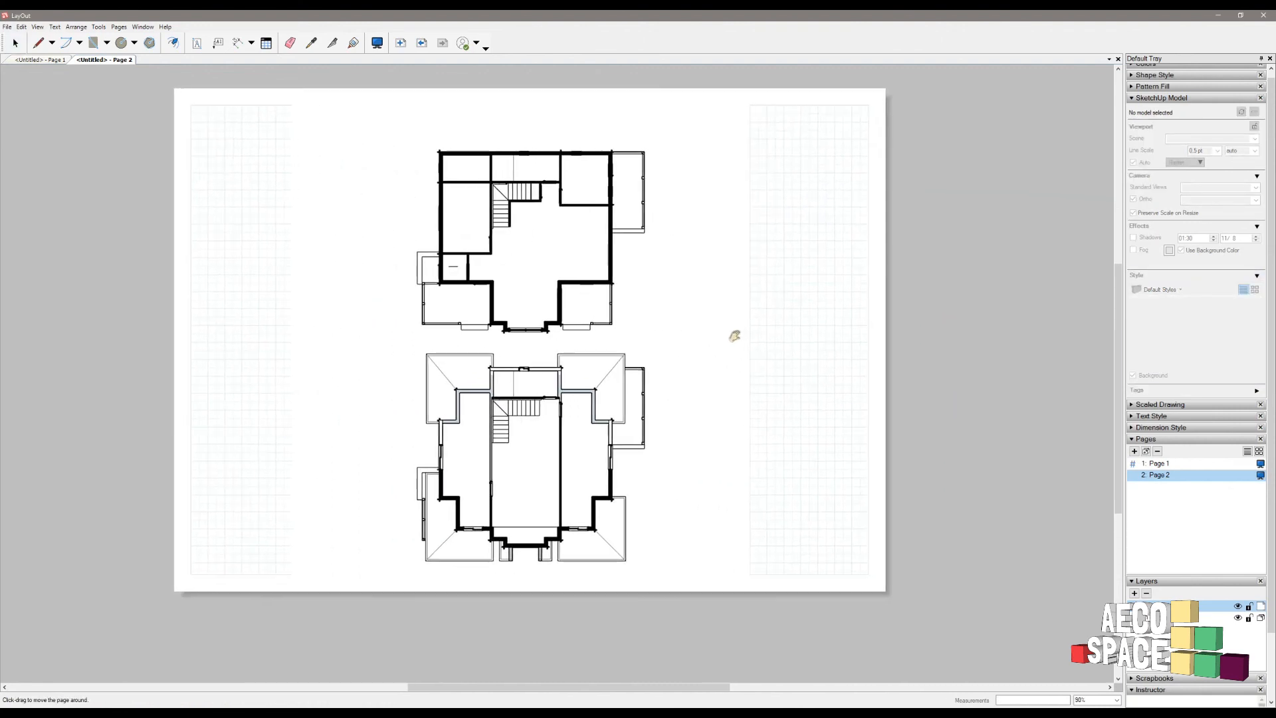
scroll(657, 305, up, 1)
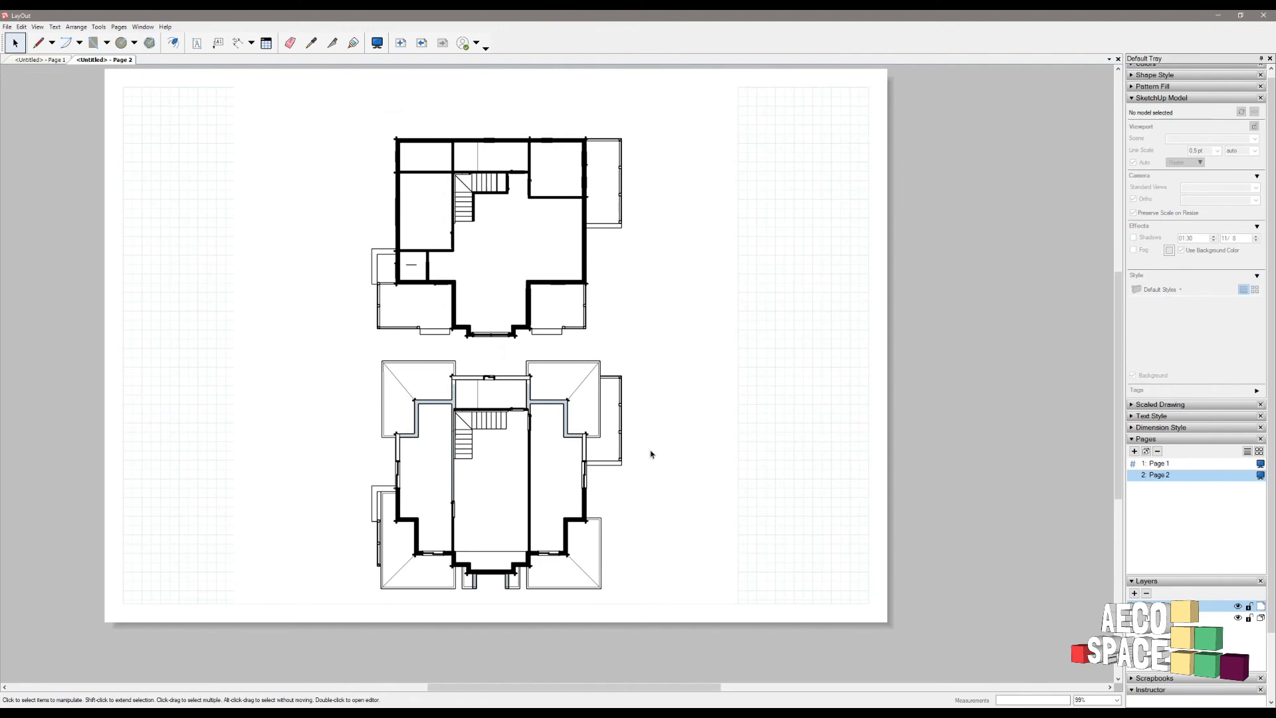
scroll(746, 393, down, 2)
middle_drag(1074, 452, 1117, 454)
middle_drag(857, 488, 891, 539)
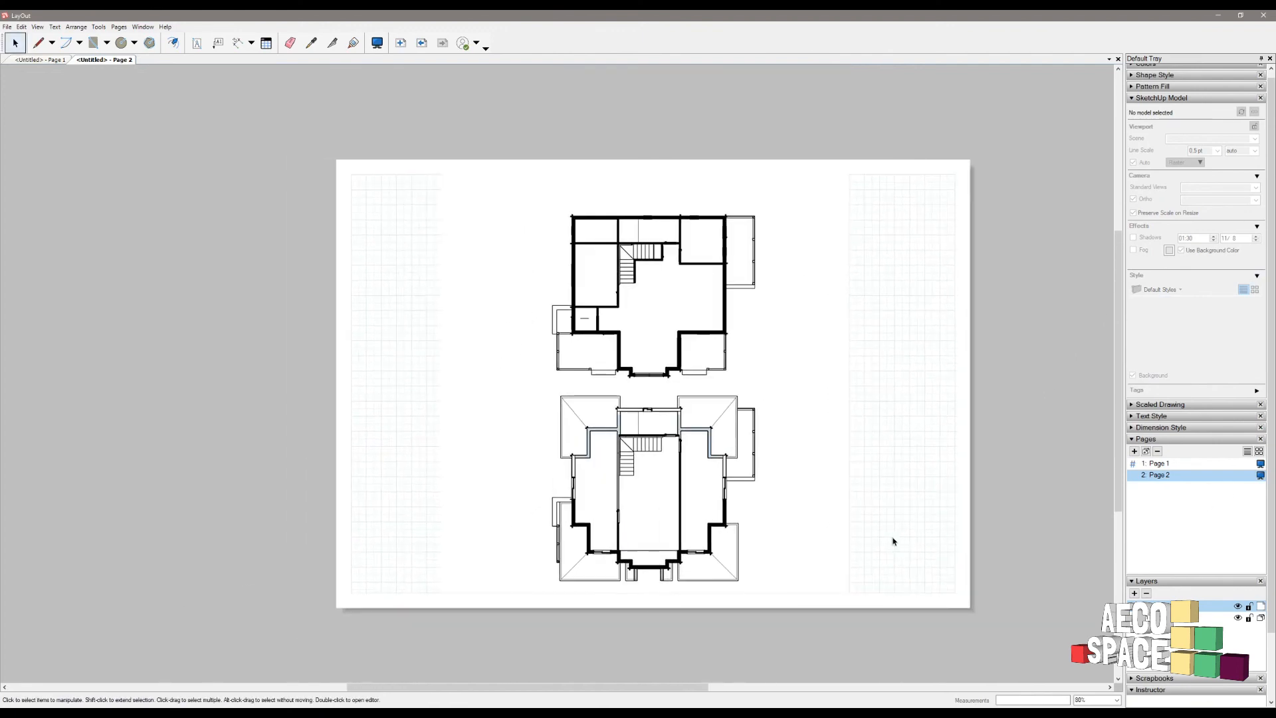
middle_drag(918, 484, 833, 446)
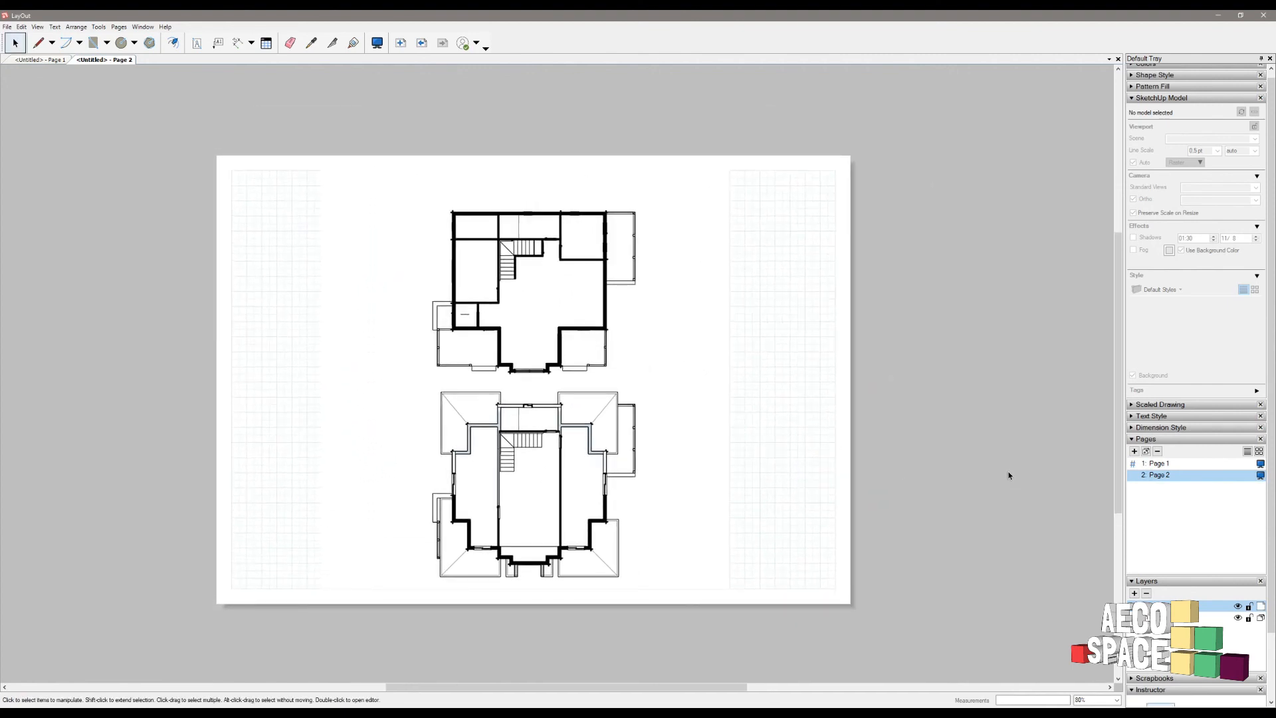